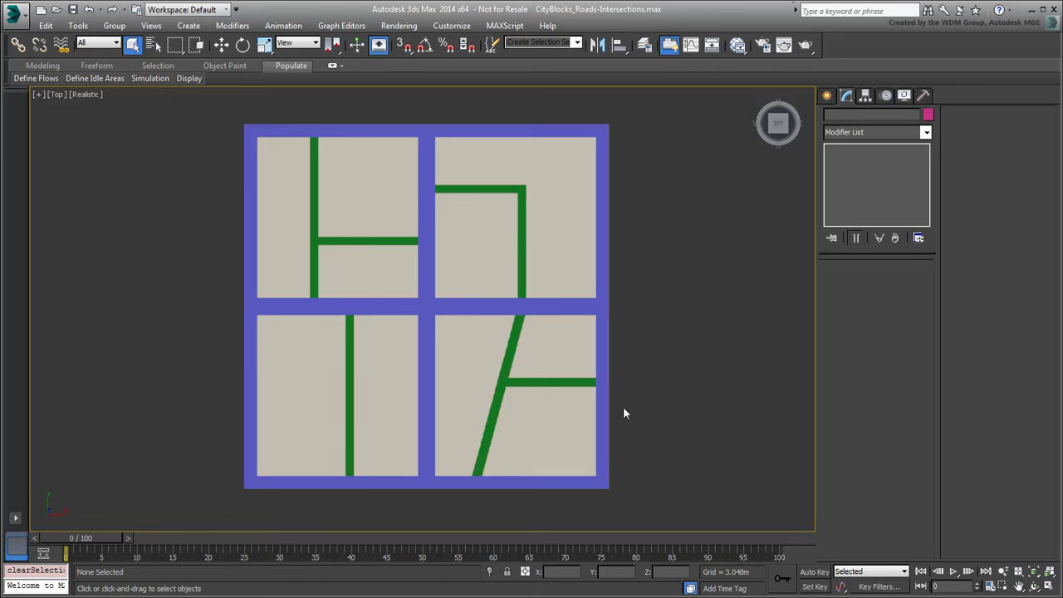
Step: Select the blue main road object and remove its Edit Poly modifier
click(600, 405)
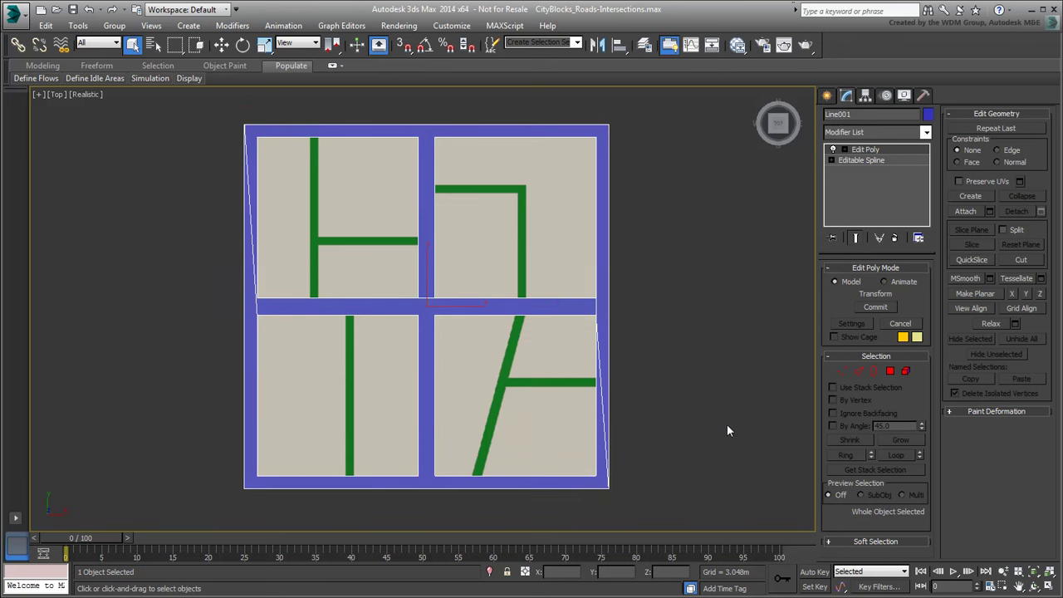
click(895, 239)
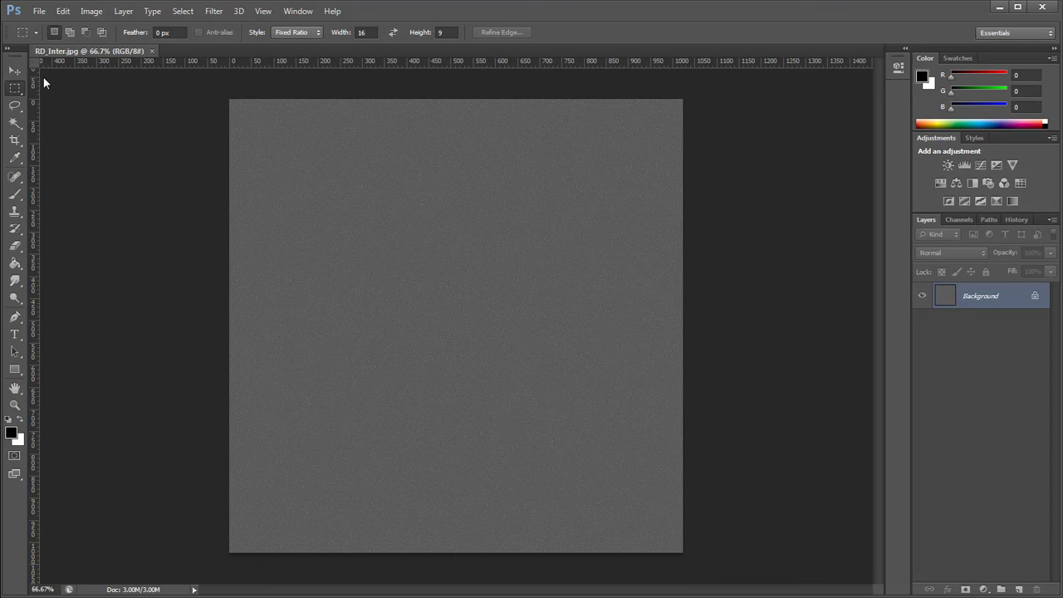
Step: Switch to Photoshop and add vertical guides near both edges and at the centre of RD_Inter.jpg, plus a horizontal guide at about 100 px
drag(43, 80, 252, 186)
drag(39, 179, 661, 172)
drag(37, 158, 456, 146)
drag(374, 61, 388, 144)
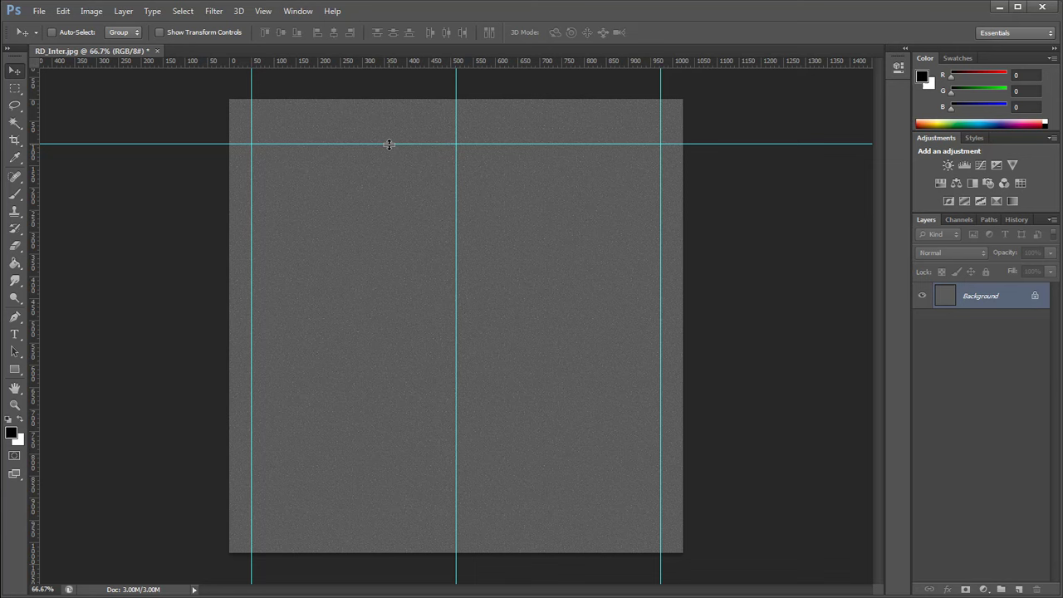
Step: On a new layer, paint white vertical lines along the two outer guides with a 24 px square brush
click(1019, 589)
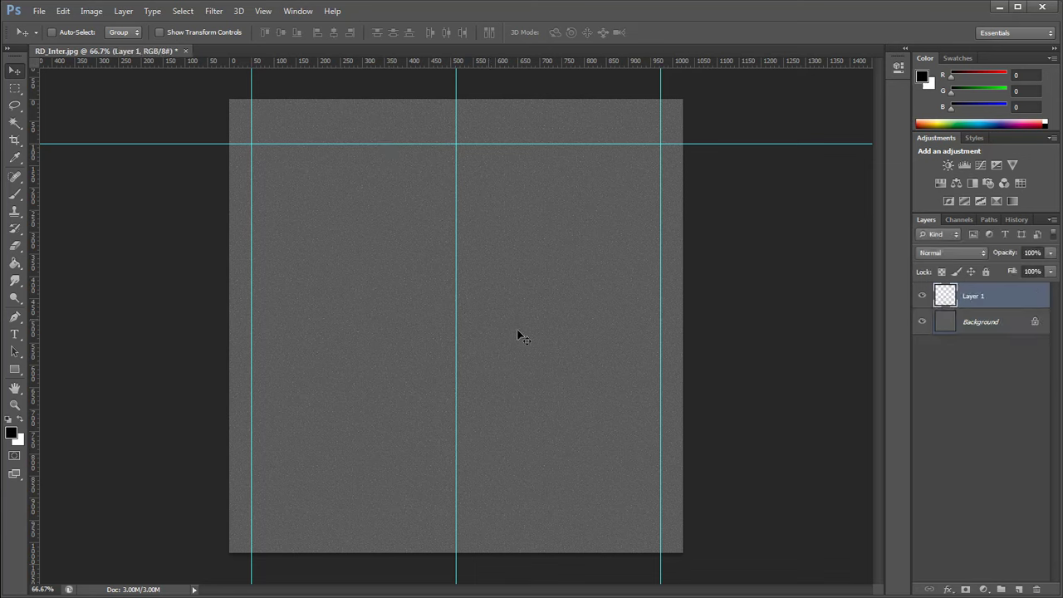
click(15, 193)
click(70, 33)
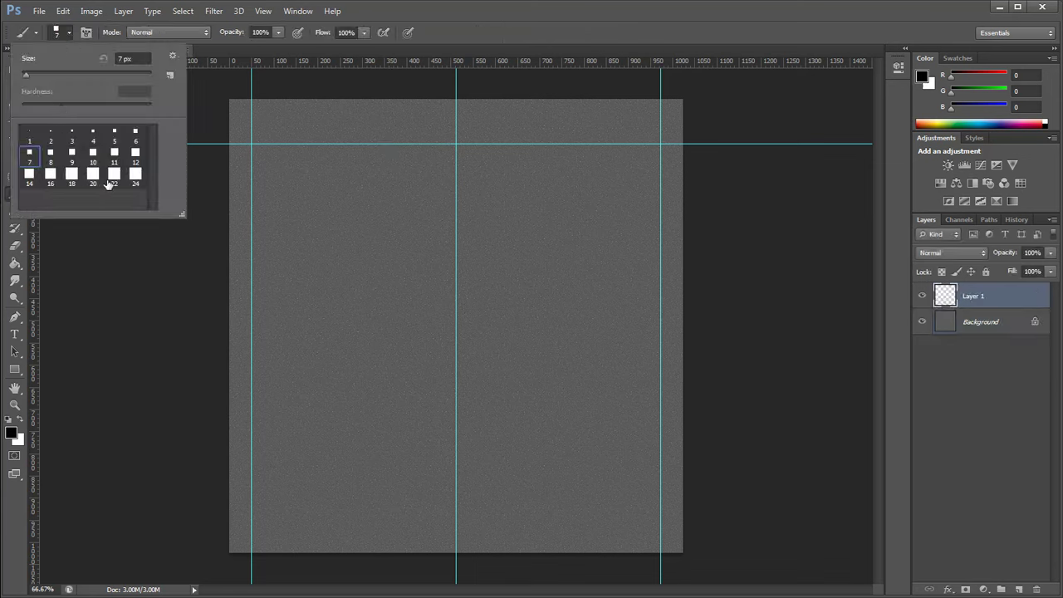
click(136, 175)
click(23, 423)
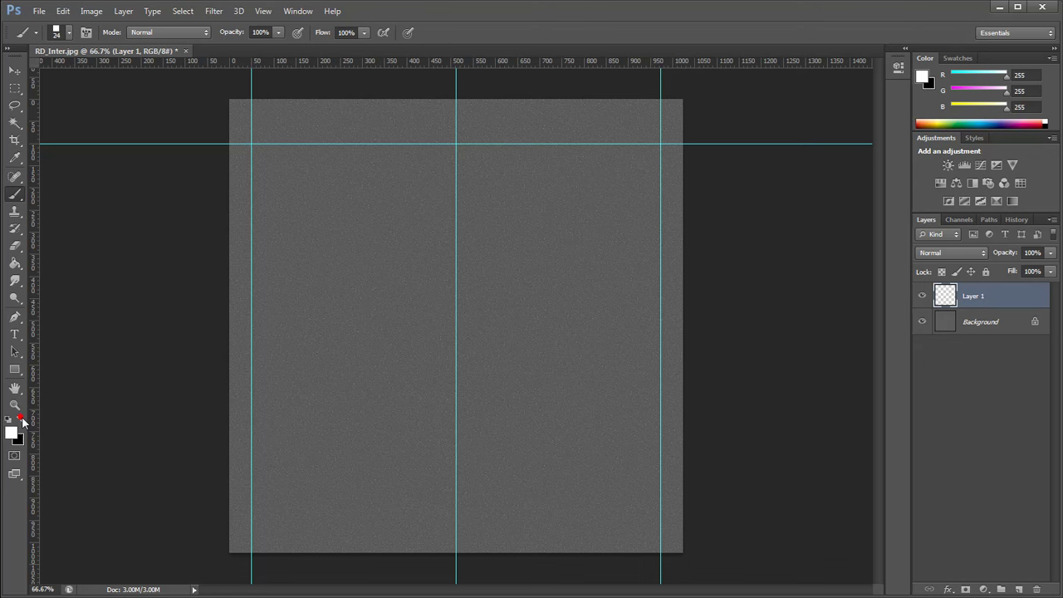
click(251, 98)
shift+click(252, 550)
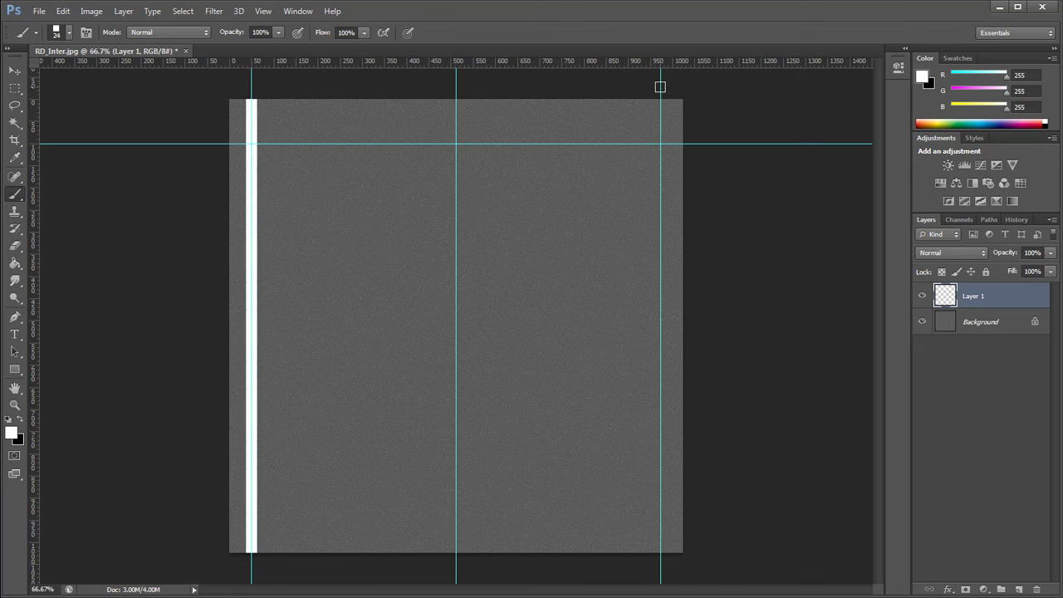
shift+drag(660, 87, 662, 548)
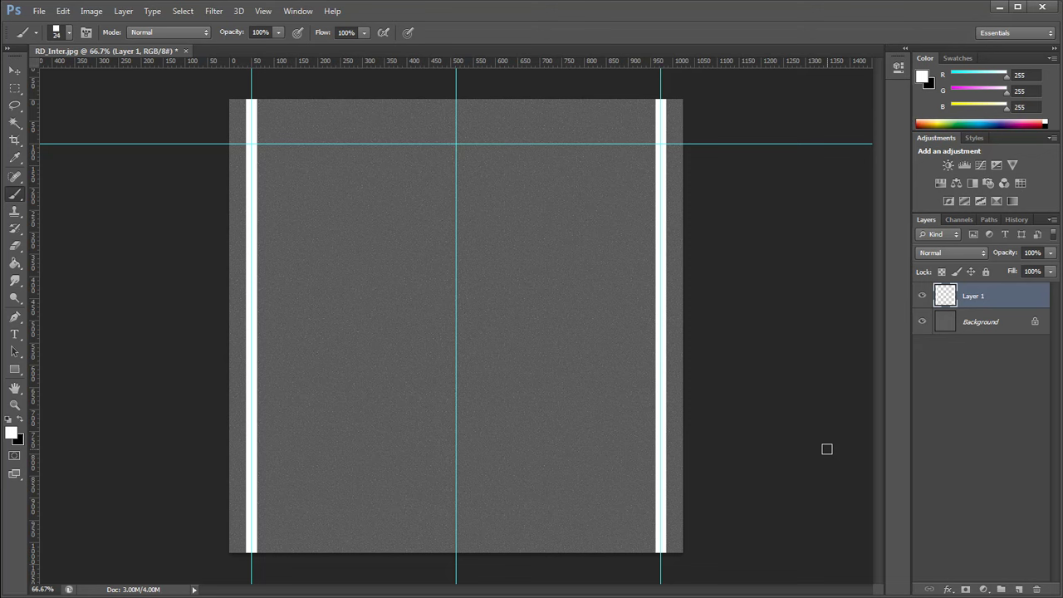
Step: On another new layer, paint a white line down the centre guide and a stop line from its upper end to the image's right edge
click(1019, 589)
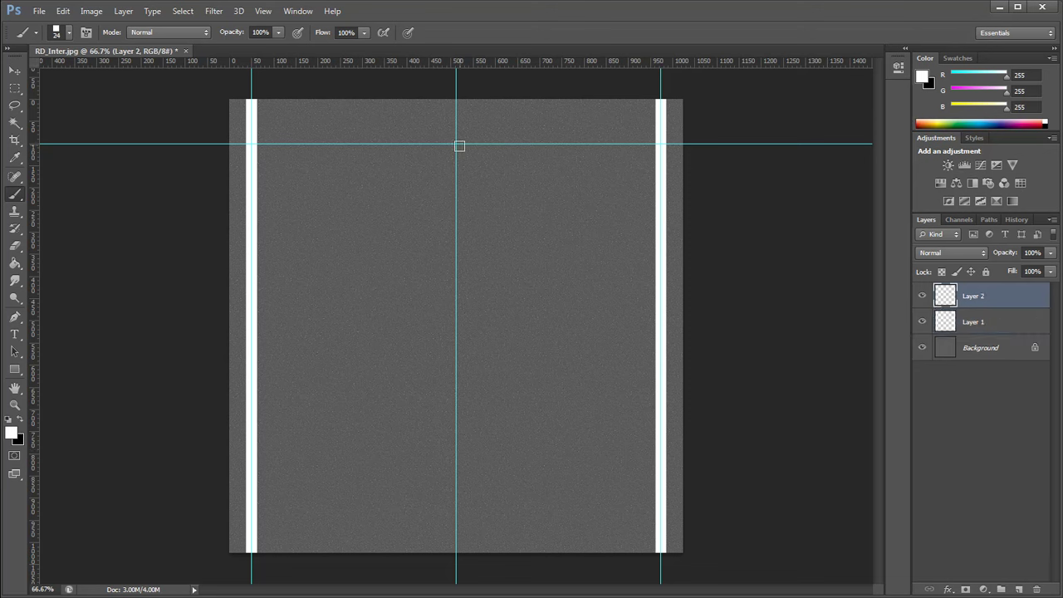
shift+drag(456, 145, 469, 552)
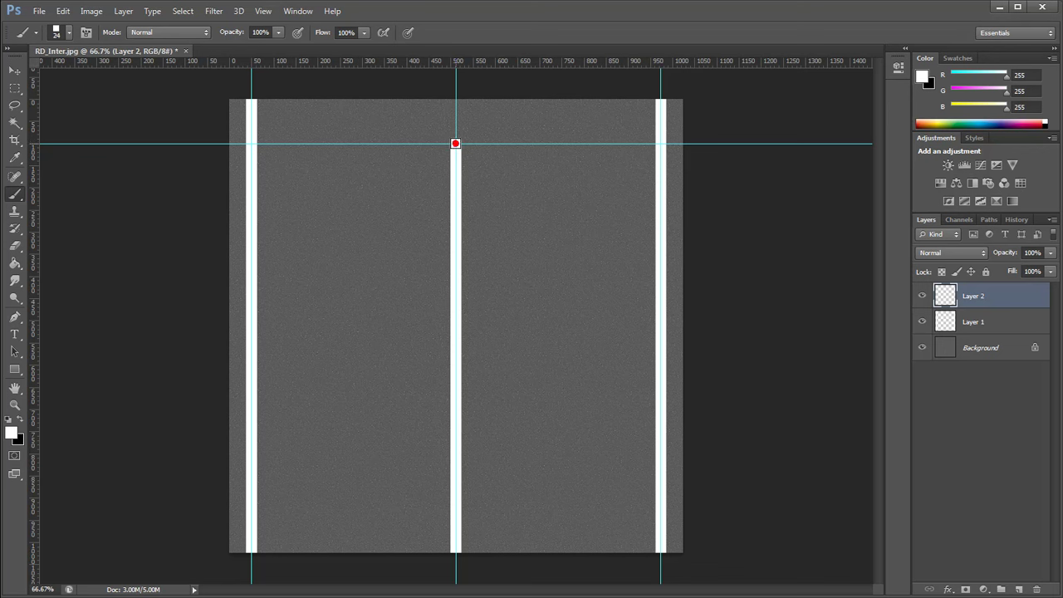
shift+drag(456, 143, 751, 147)
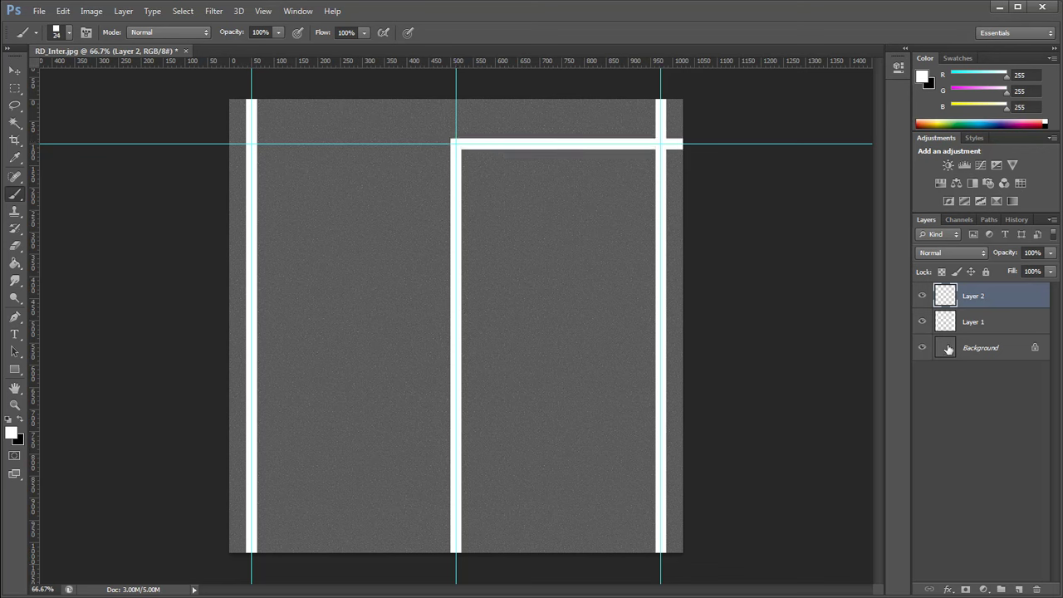
Step: Hide Layer 1 with the two outer lines and keep Layer 2 visible
click(921, 297)
click(922, 296)
click(922, 322)
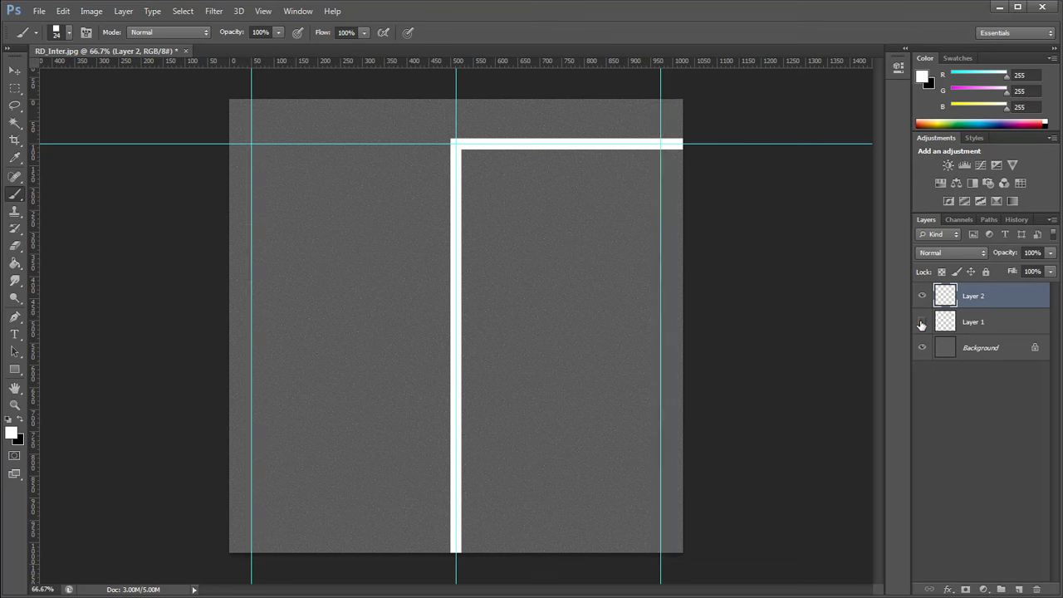
Step: Set Layer 2's blend mode to Dissolve and adjust its opacity
click(964, 252)
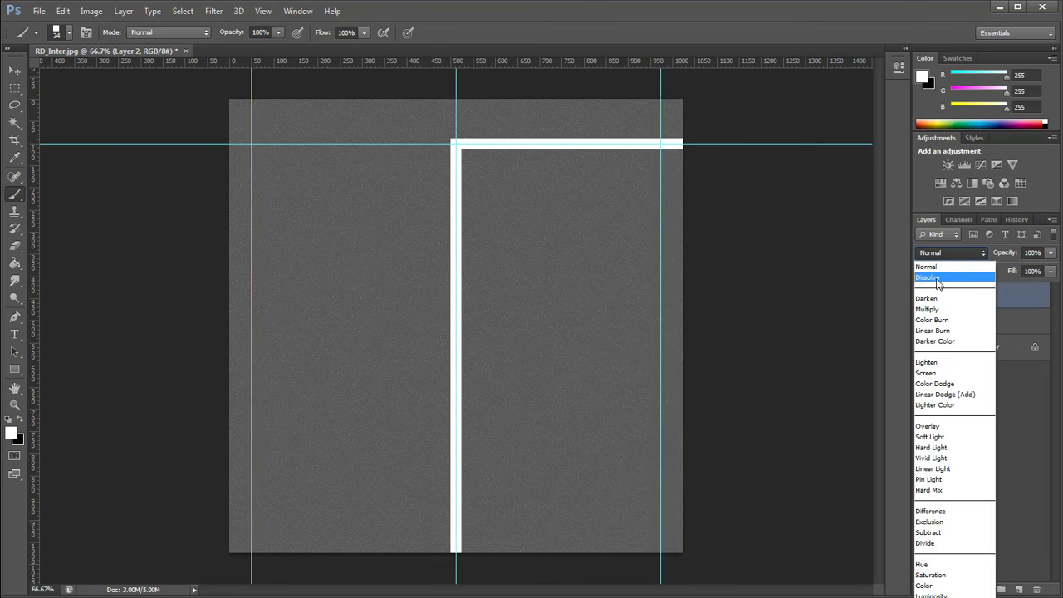
click(936, 278)
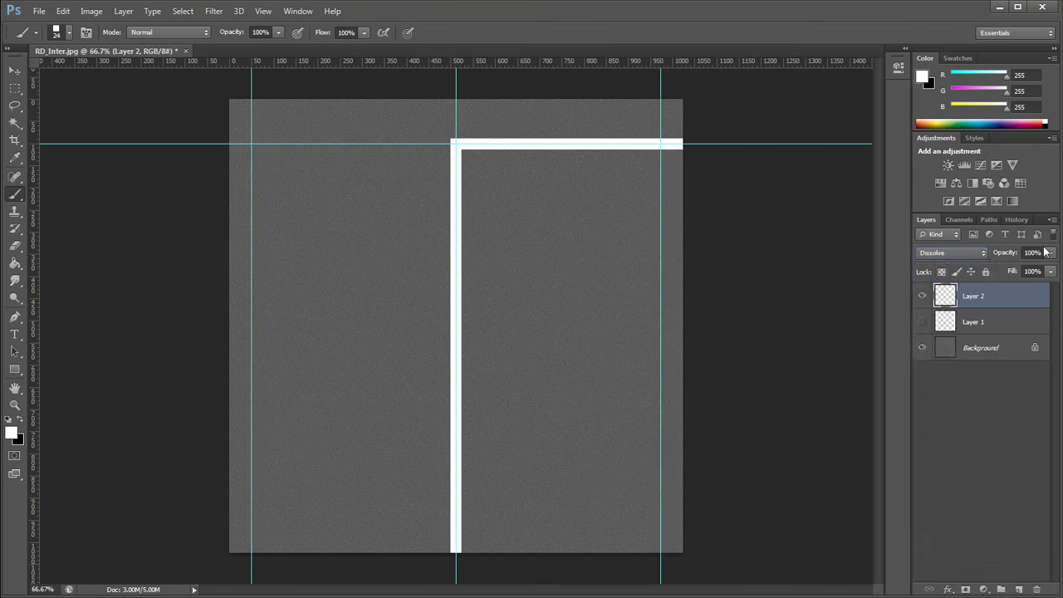
mouse_move(1050, 253)
mouse_down()
mouse_move(1052, 272)
mouse_move(1040, 273)
mouse_up()
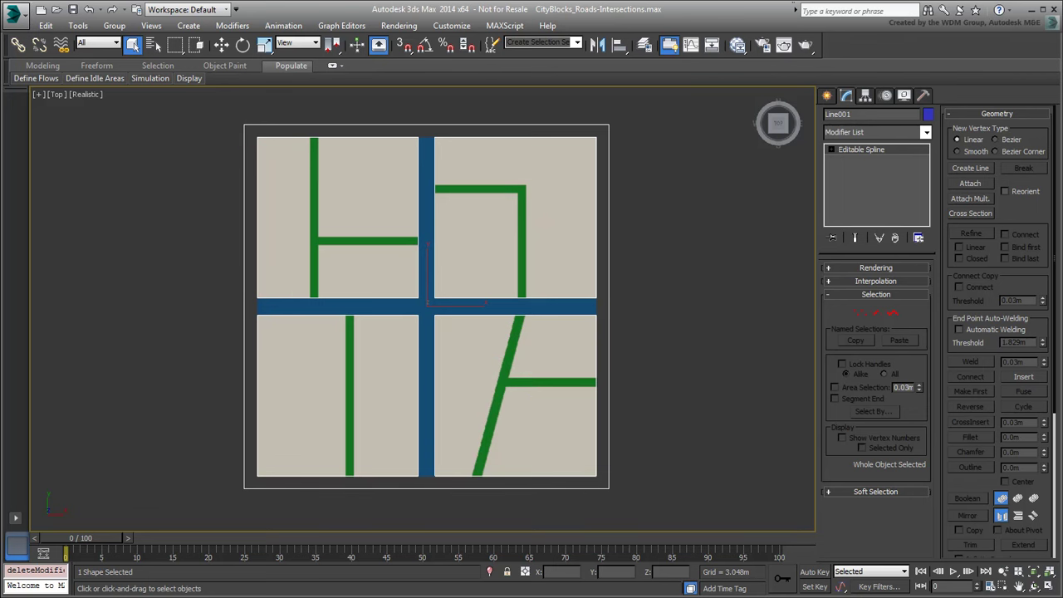
Step: Switch to 3ds Max and hide the textured reference plane under the road outlines
click(515, 401)
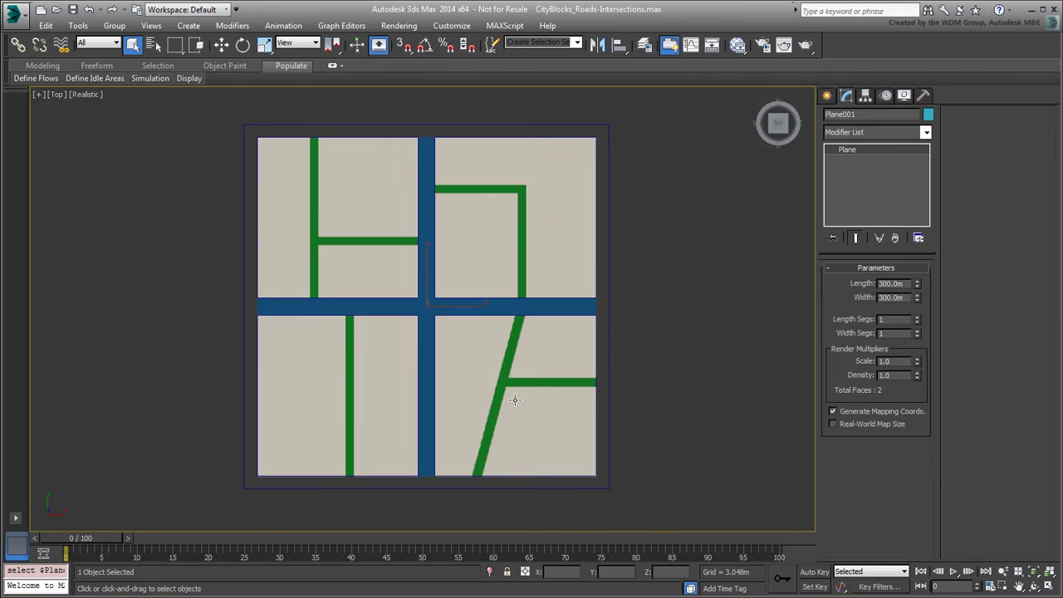
right_click(515, 400)
click(545, 363)
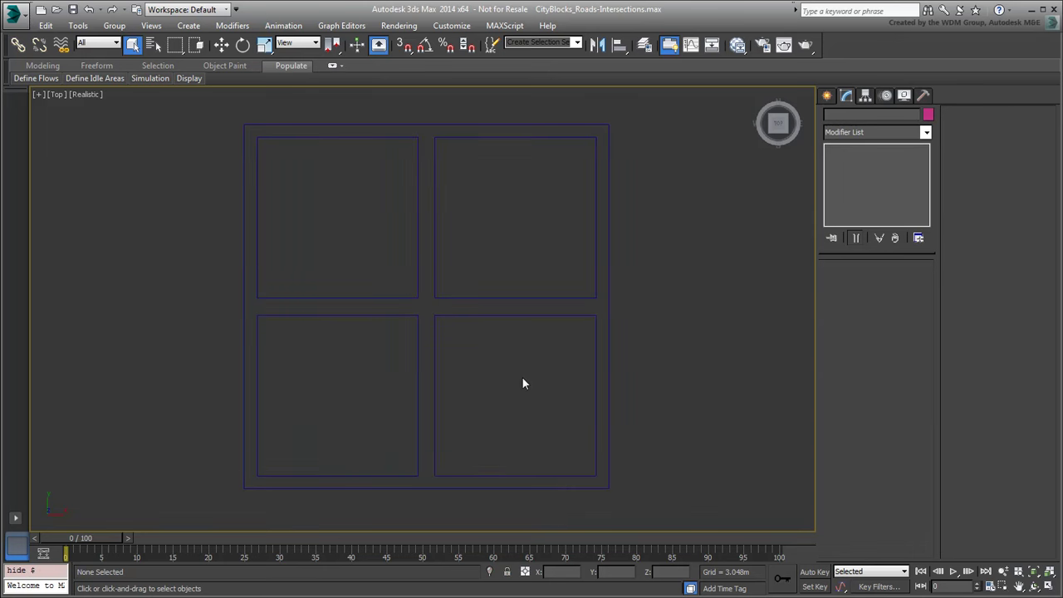
Step: Change the road spline's object color to light yellow
drag(522, 383, 503, 275)
click(928, 114)
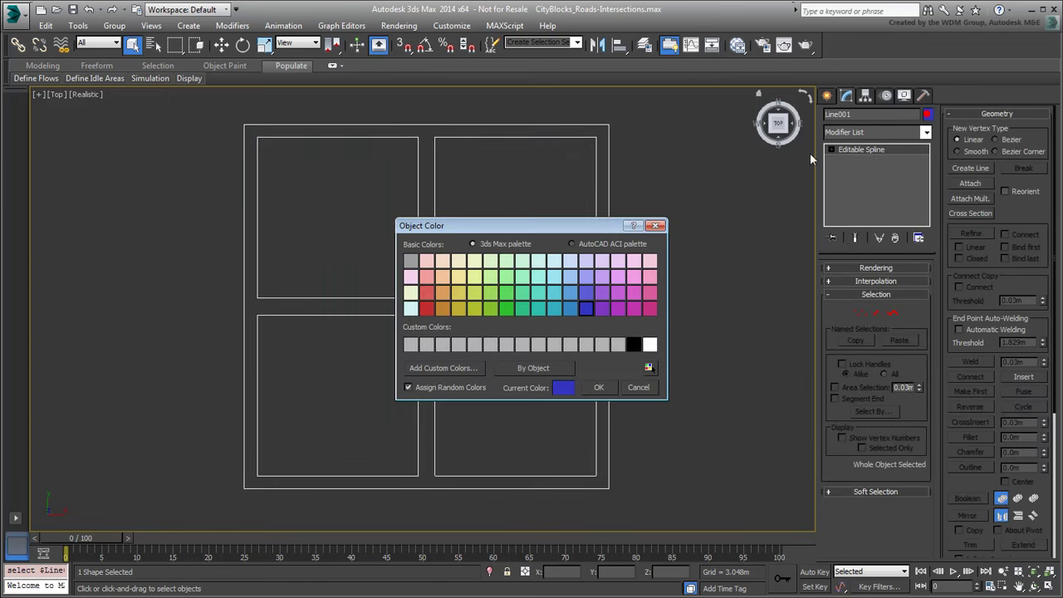
click(457, 278)
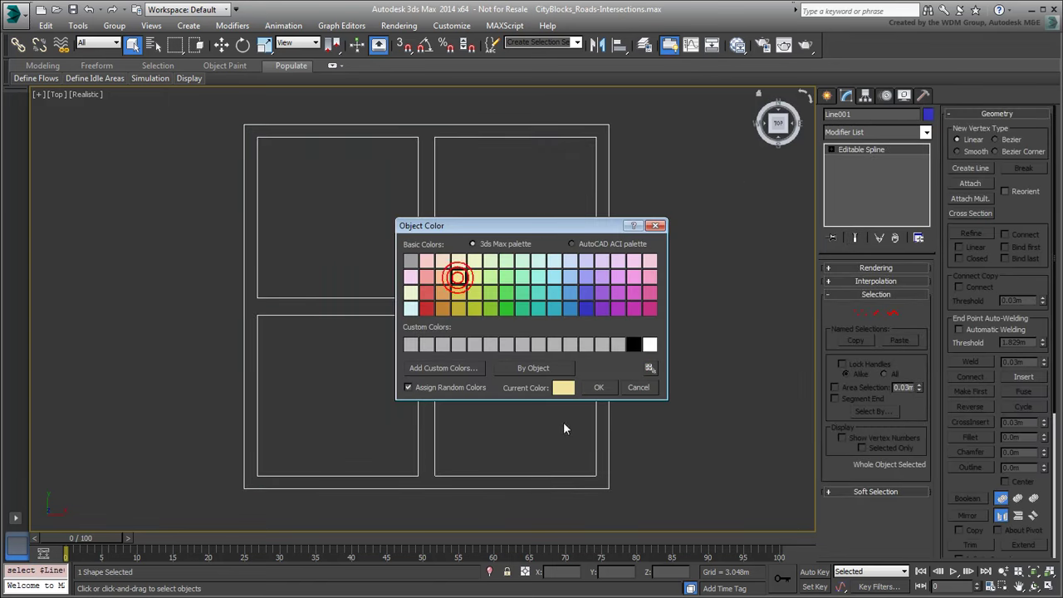
click(598, 387)
click(682, 352)
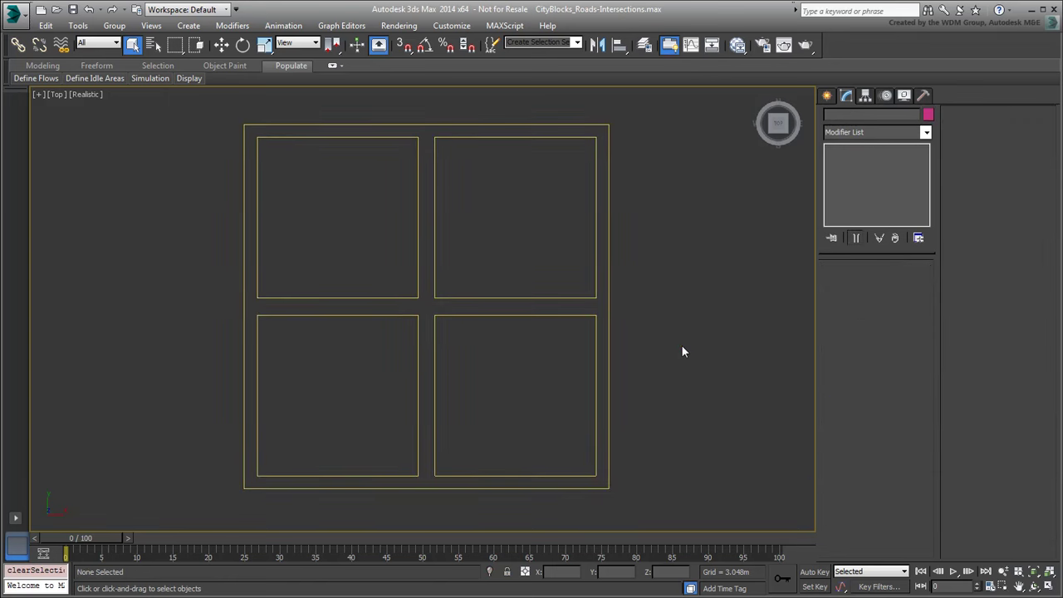
Step: Create a 14 m by 14 m plane snapped to the block corners to cover the central intersection
scroll(420, 313, up, 5)
scroll(486, 296, up, 2)
middle_drag(487, 296, 474, 342)
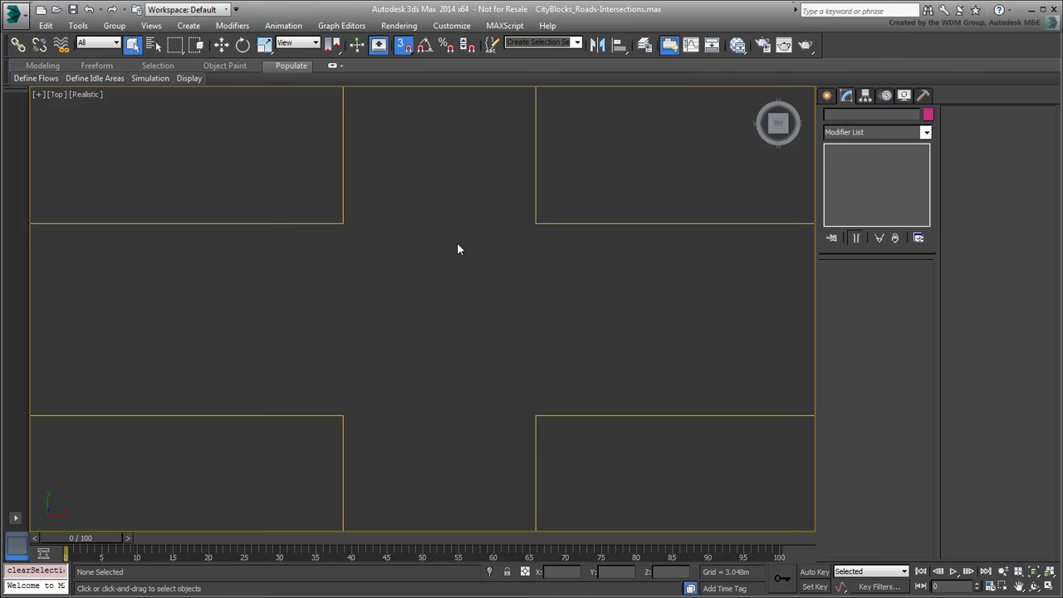
click(827, 95)
click(901, 235)
drag(343, 223, 535, 415)
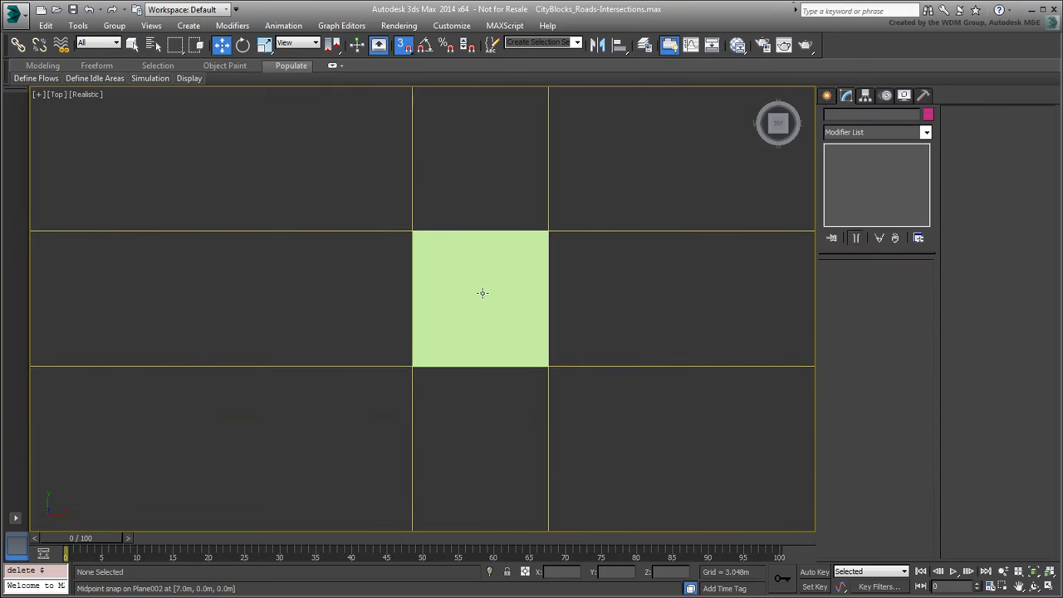
Step: Clone the intersection plane as a copy placed just below it
click(483, 292)
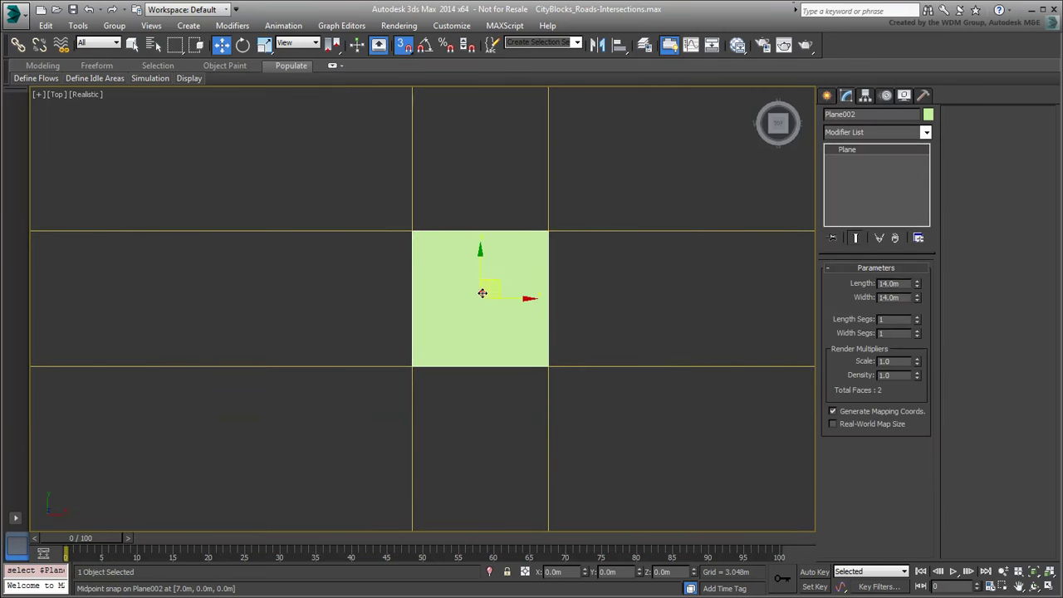
mouse_move(499, 279)
shift+mouse_down()
mouse_move(446, 426)
mouse_move(454, 439)
shift+mouse_up()
click(533, 359)
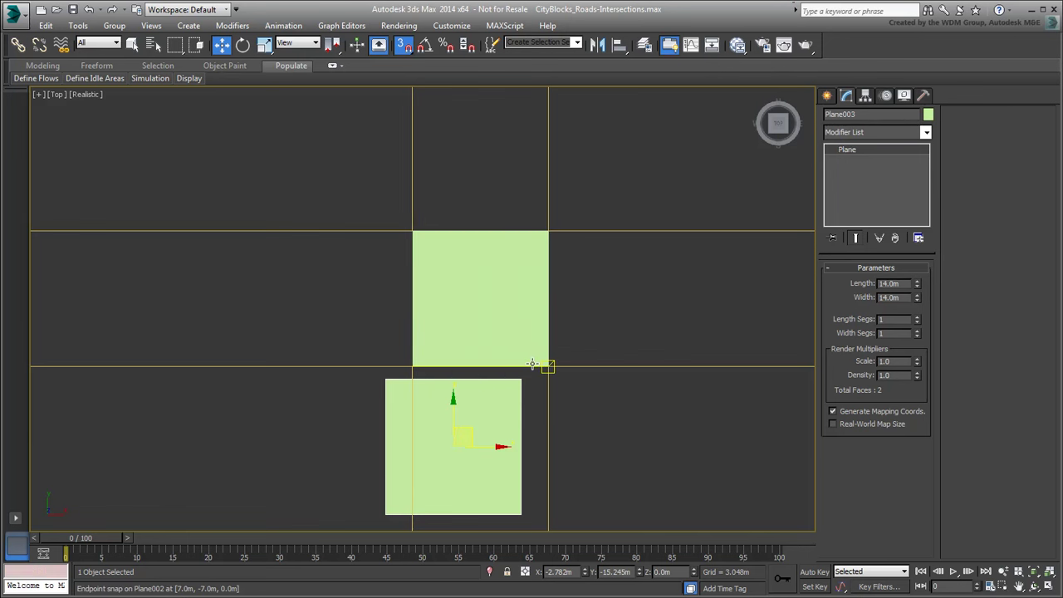
Step: Set the copied plane's length to 3 m and snap it against the intersection plane's lower edge
drag(905, 284, 858, 284)
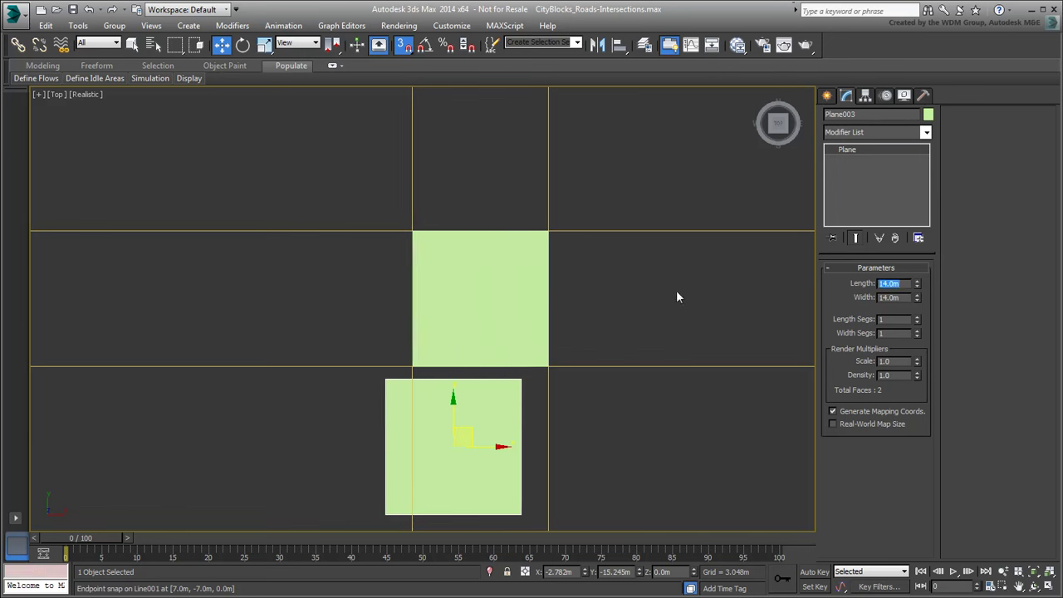
text(3)
key(Return)
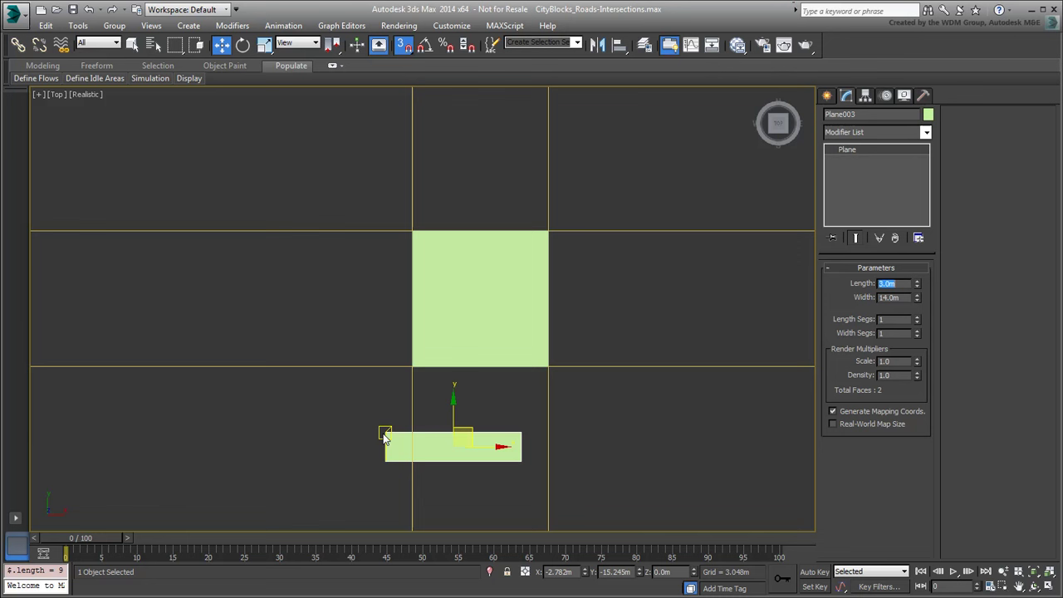
drag(386, 432, 413, 366)
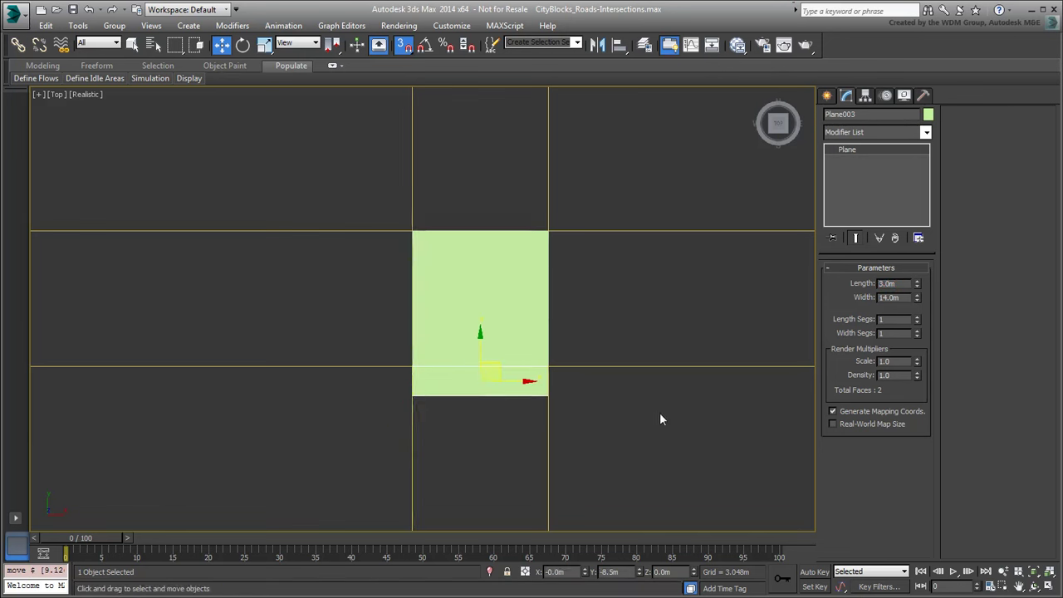
Step: Clone the 3 m strip as a copy and snap it directly below the first strip
shift+drag(496, 362, 454, 442)
click(533, 361)
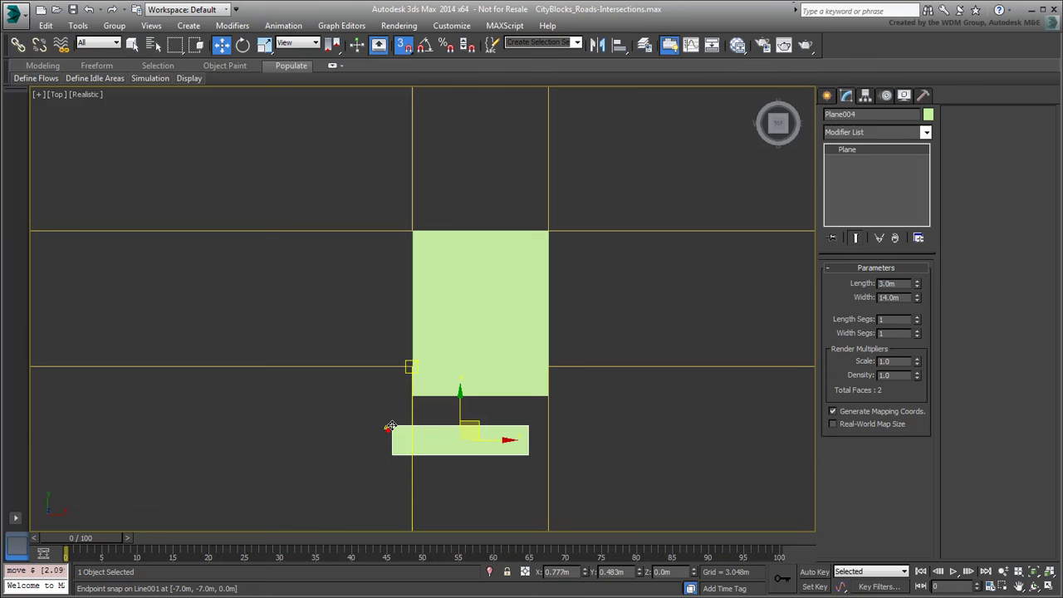
drag(385, 432, 545, 411)
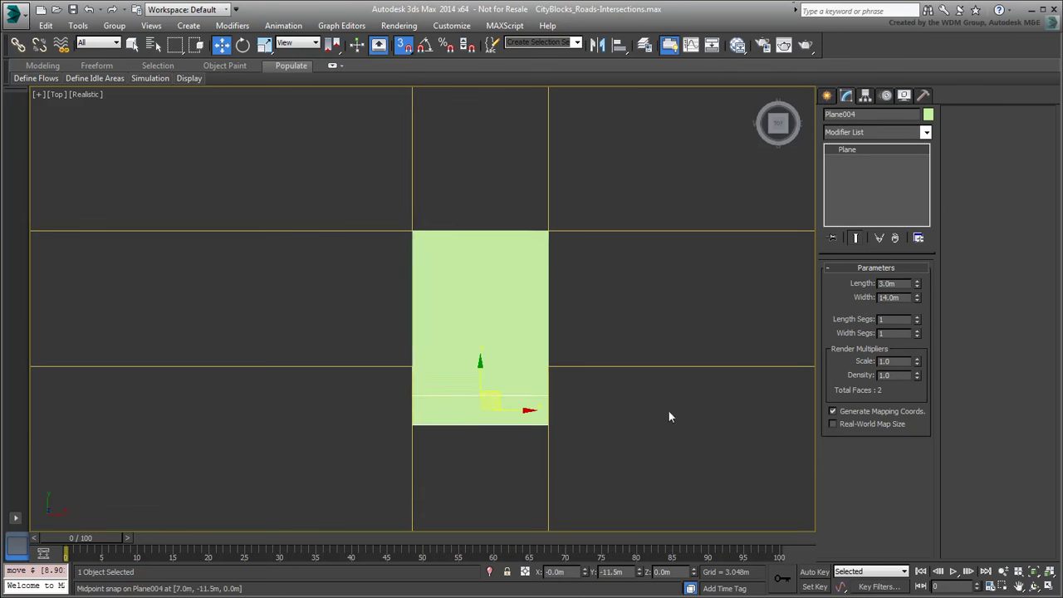
Step: Clone the 14 m intersection plane as a copy and snap it below the second 3 m strip
click(509, 308)
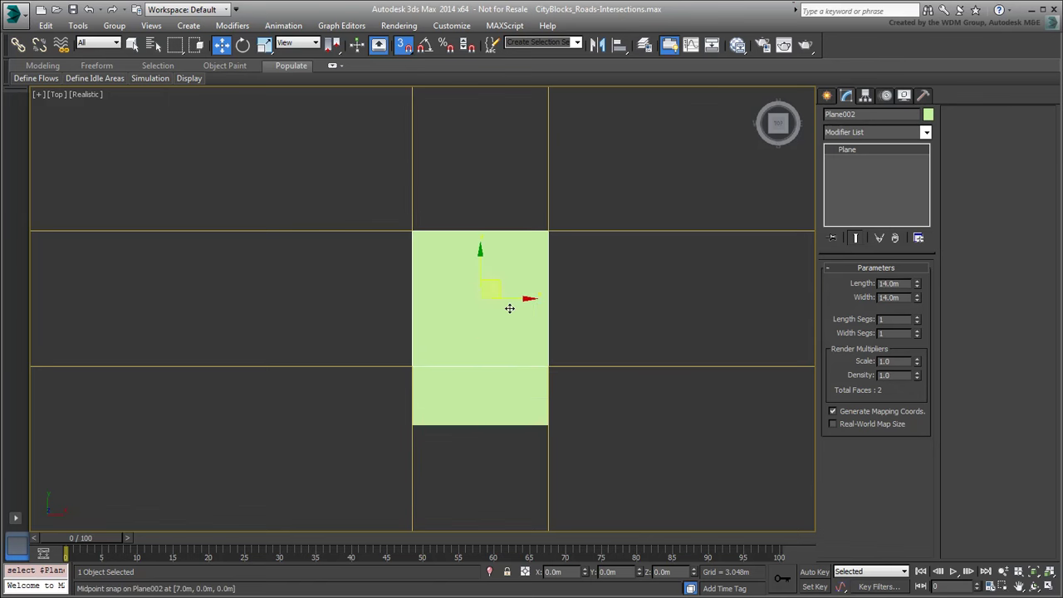
mouse_move(499, 278)
shift+mouse_down()
mouse_move(409, 513)
mouse_move(429, 512)
shift+mouse_up()
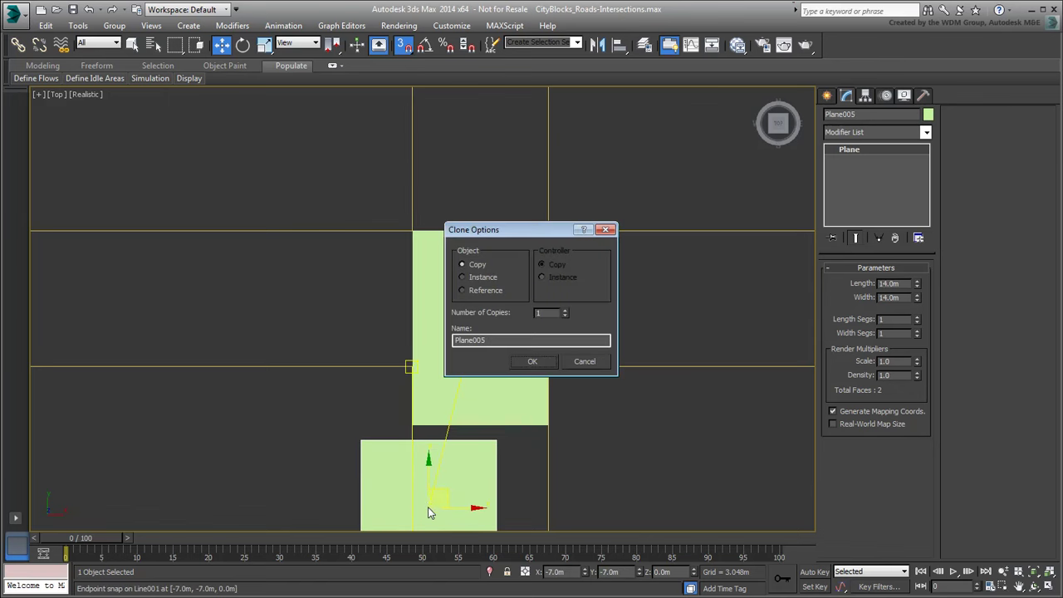
click(532, 361)
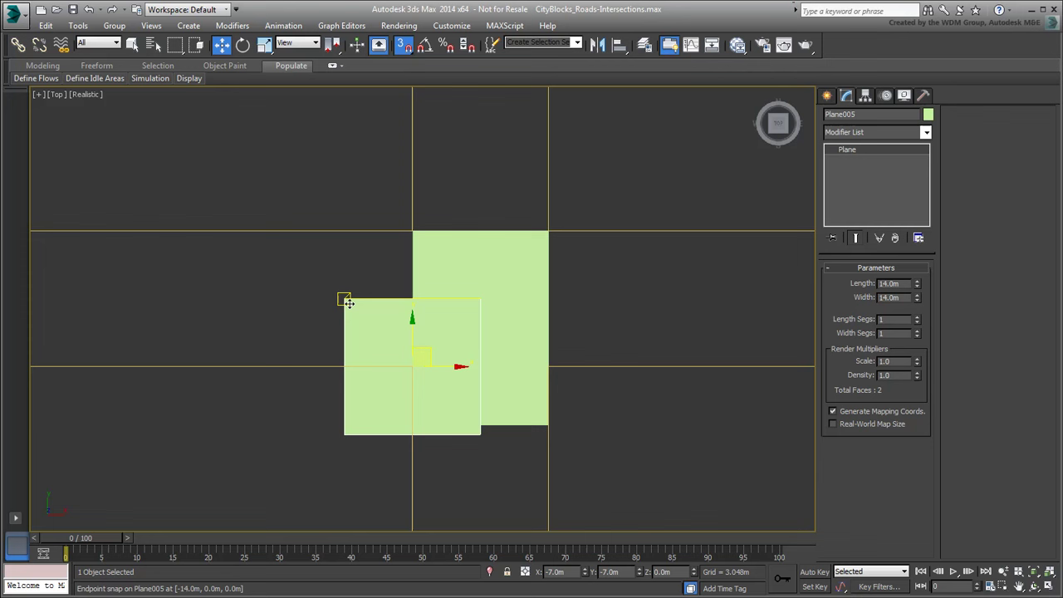
drag(344, 299, 413, 425)
middle_drag(584, 420, 557, 358)
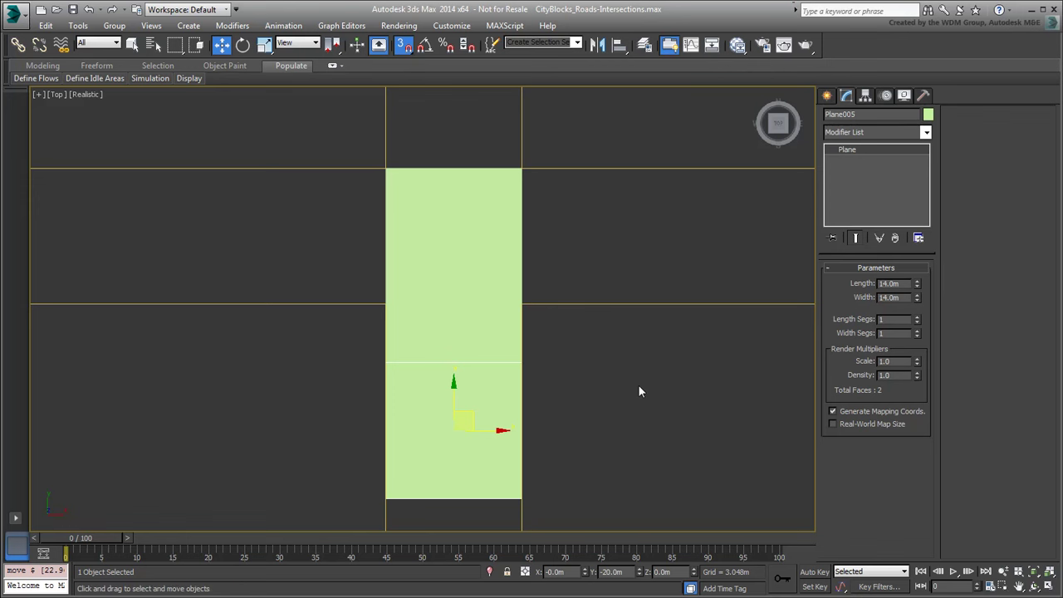
Step: Create a new Slate Material Editor view named Roads
click(737, 46)
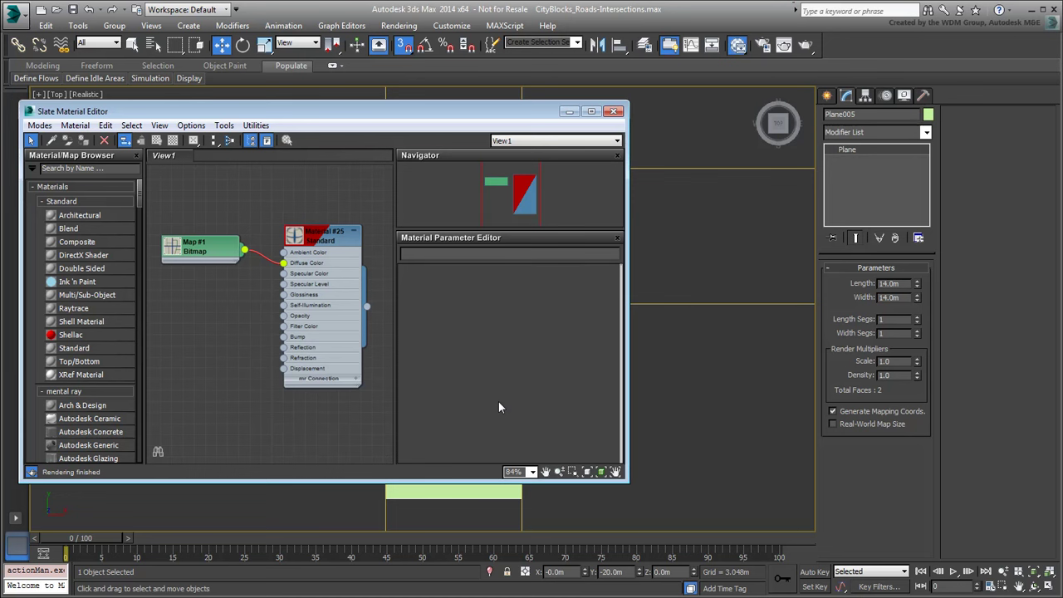
right_click(225, 163)
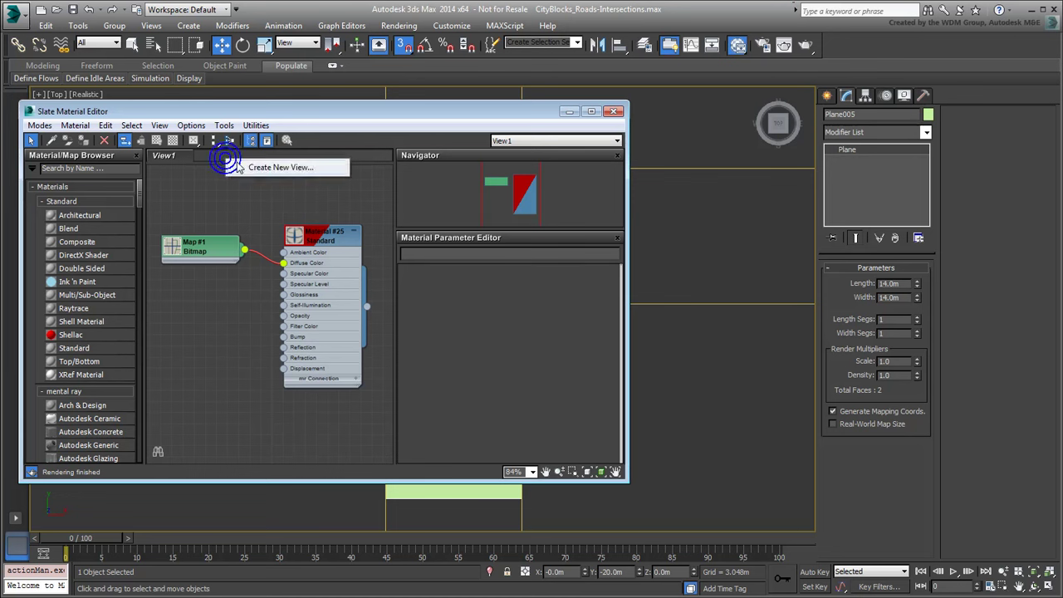
click(253, 165)
text(Roads)
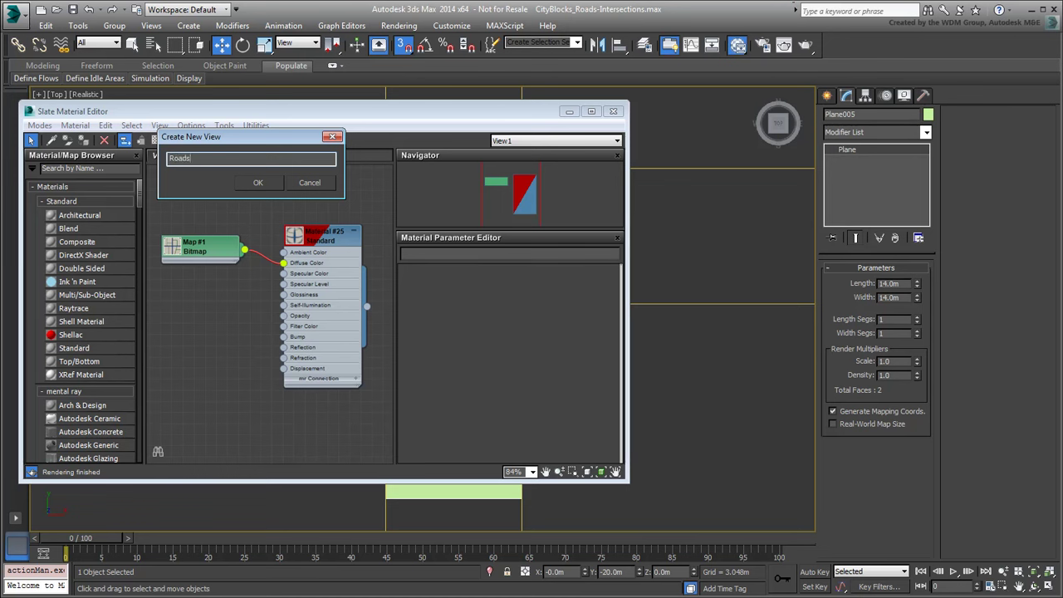
key(Return)
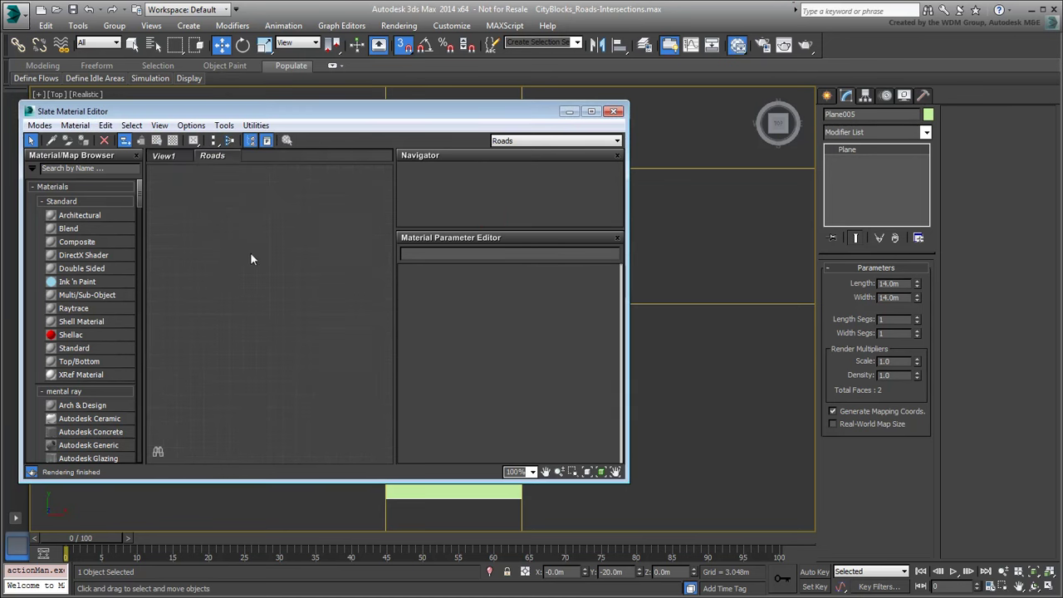
Step: Add an Arch & Design material to the Roads view and apply the Matte Finish template to it
click(100, 404)
drag(292, 288, 314, 201)
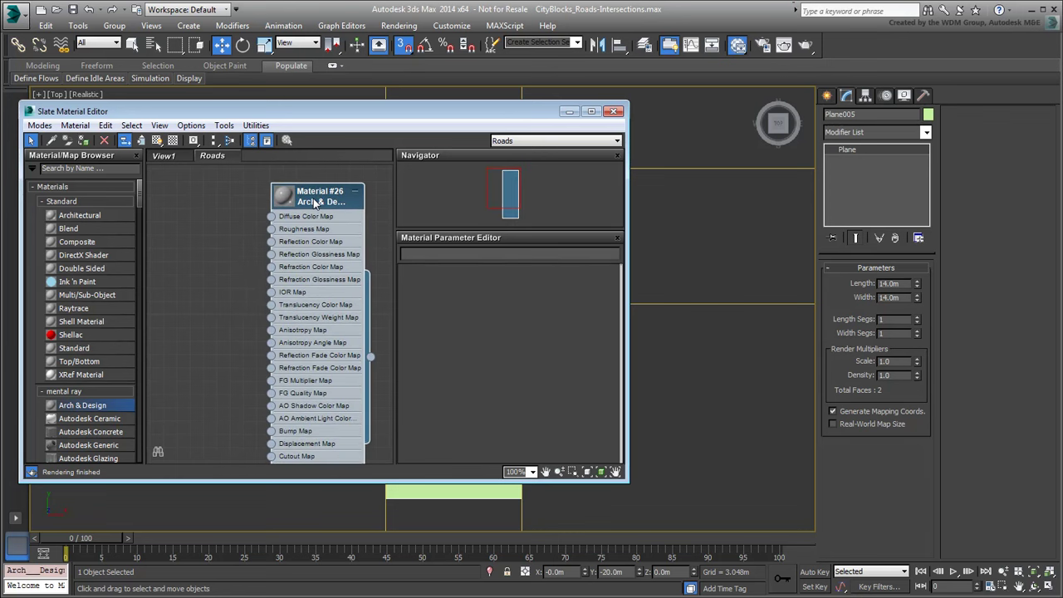
double_click(316, 204)
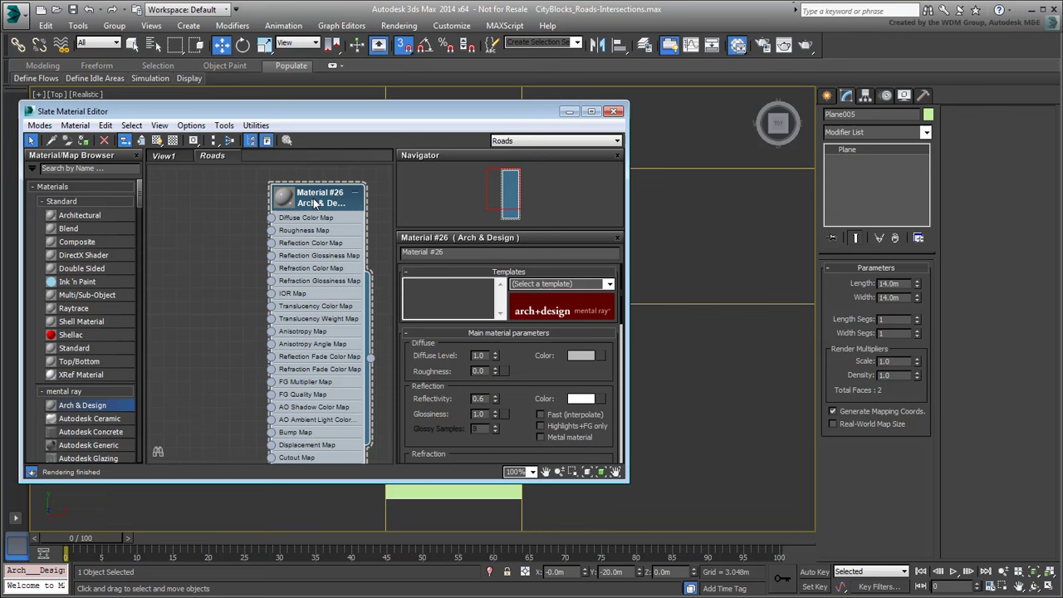
click(608, 284)
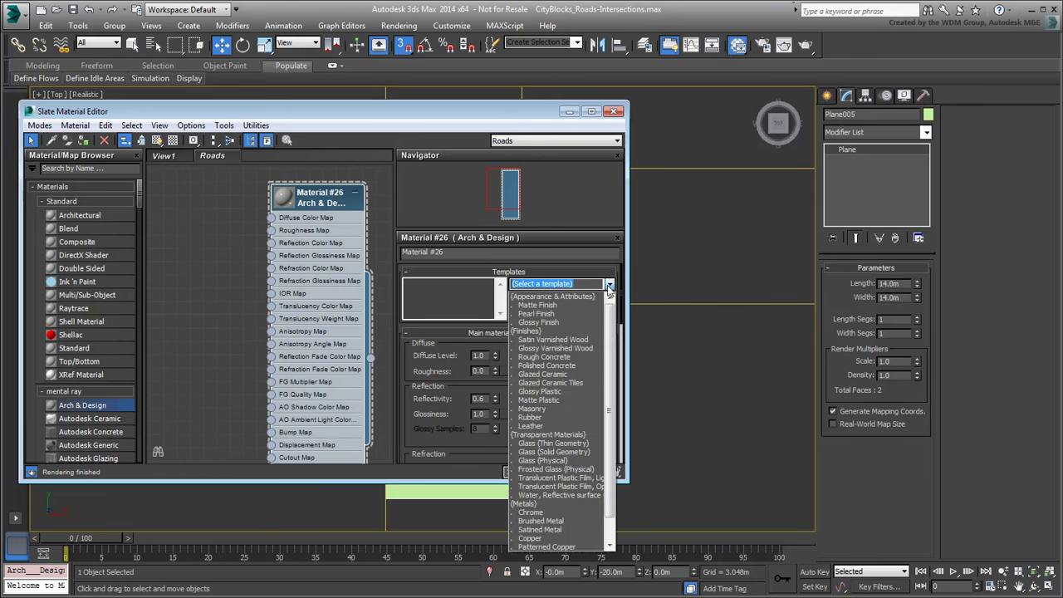
click(546, 309)
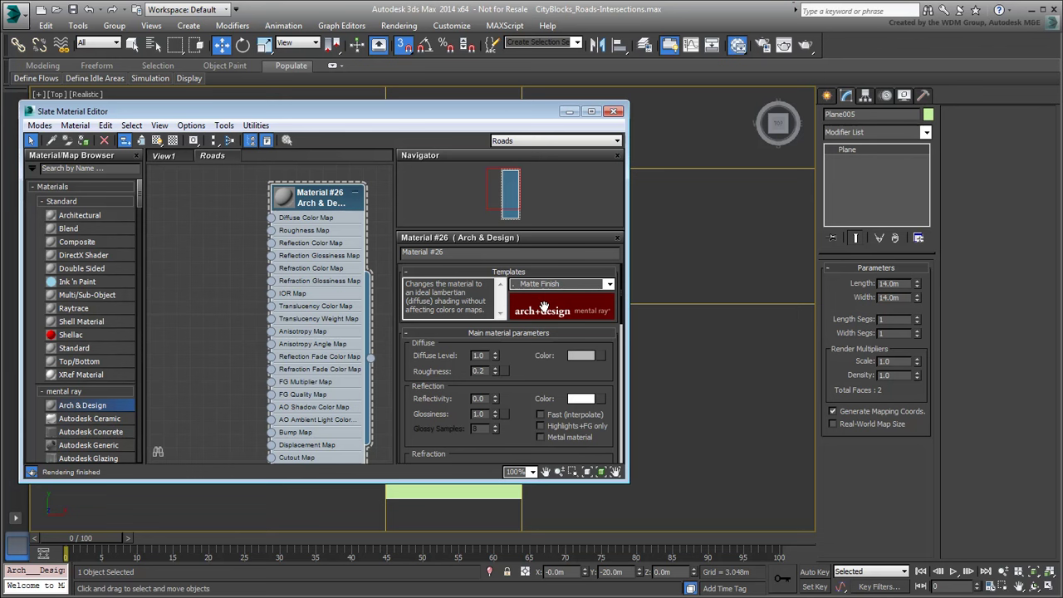
Step: Collapse the Arch & Design material node and clone it twice, stacking the copies below the original
click(357, 195)
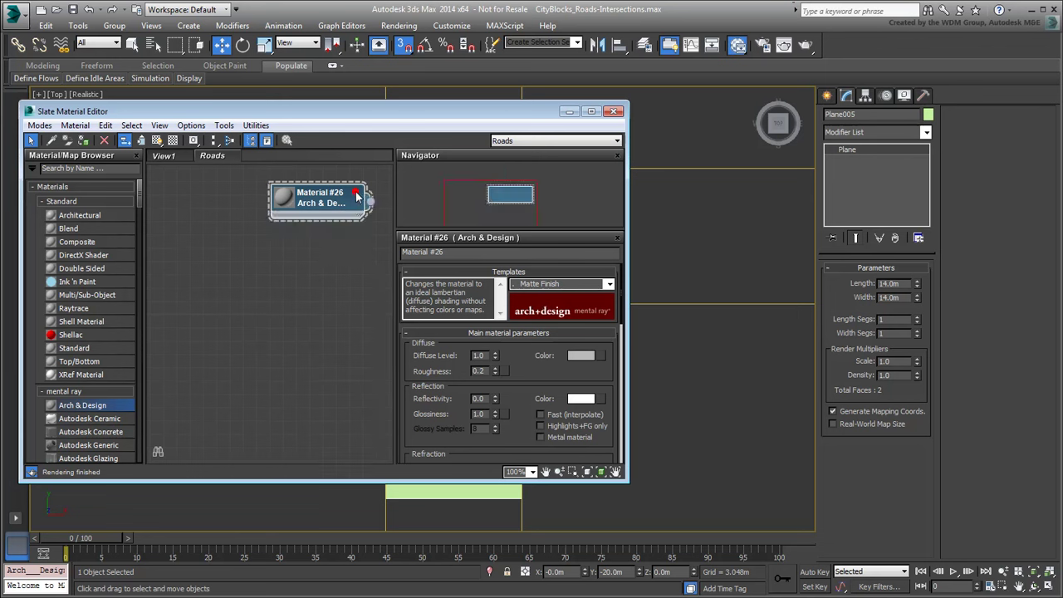
drag(315, 196, 303, 250)
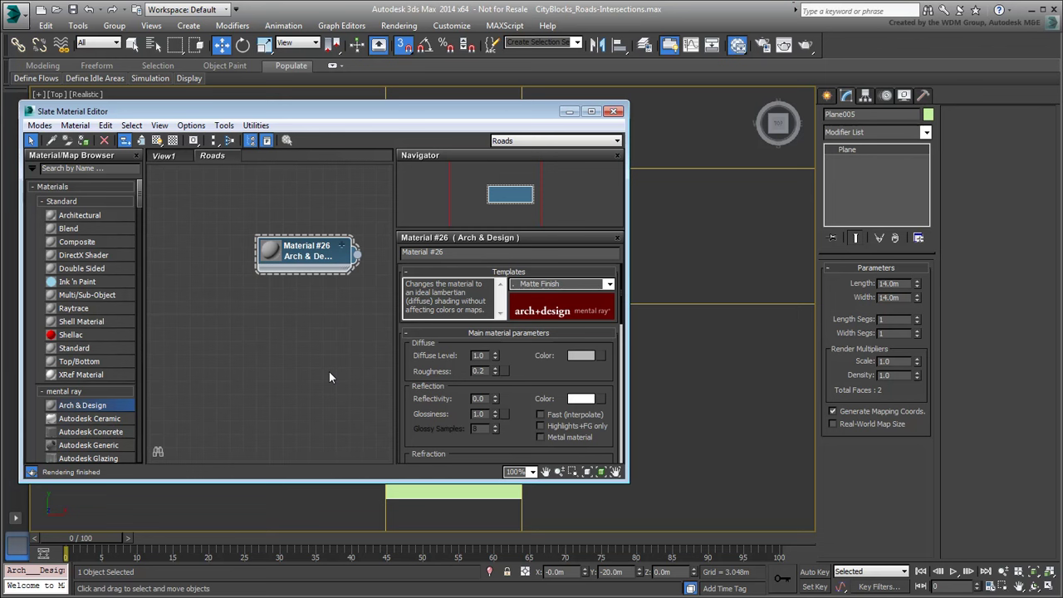
key(shift)
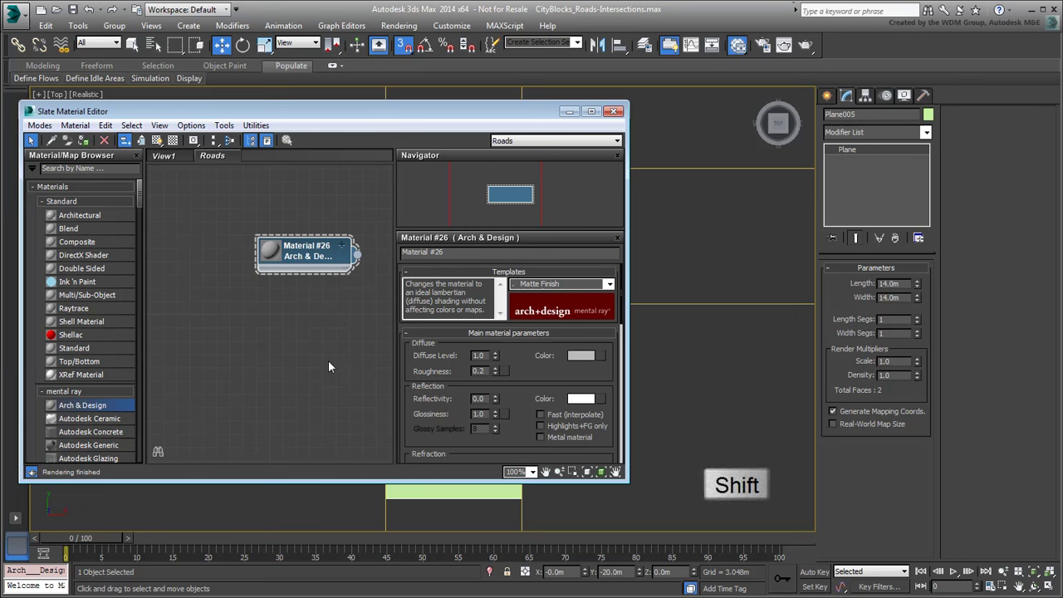
shift+drag(305, 267, 308, 376)
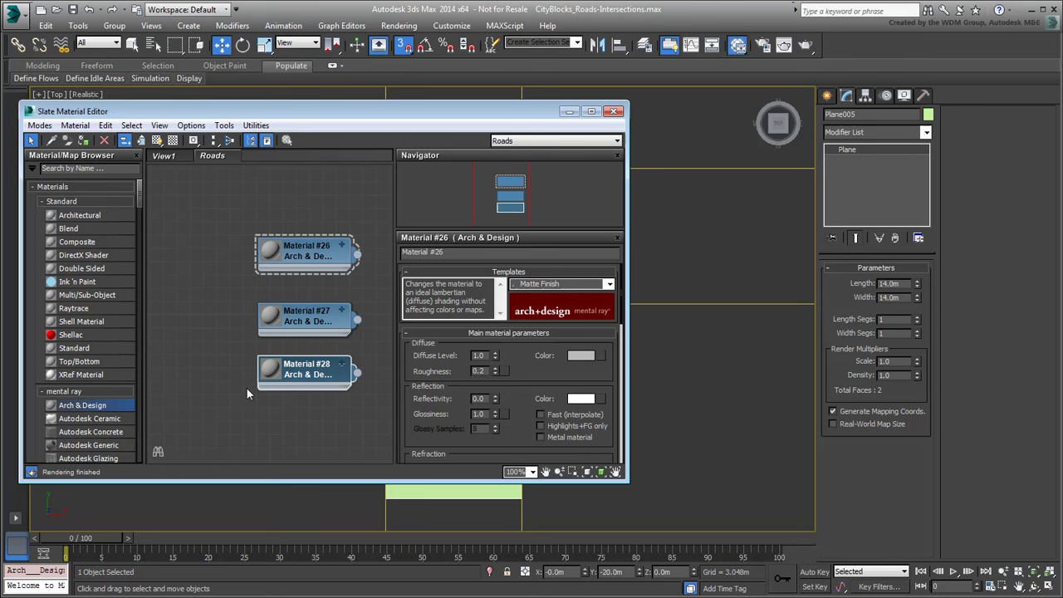
Step: Add a Bitmap map to the Roads view using RD_Inter.jpg from the _Assets folder
right_click(192, 300)
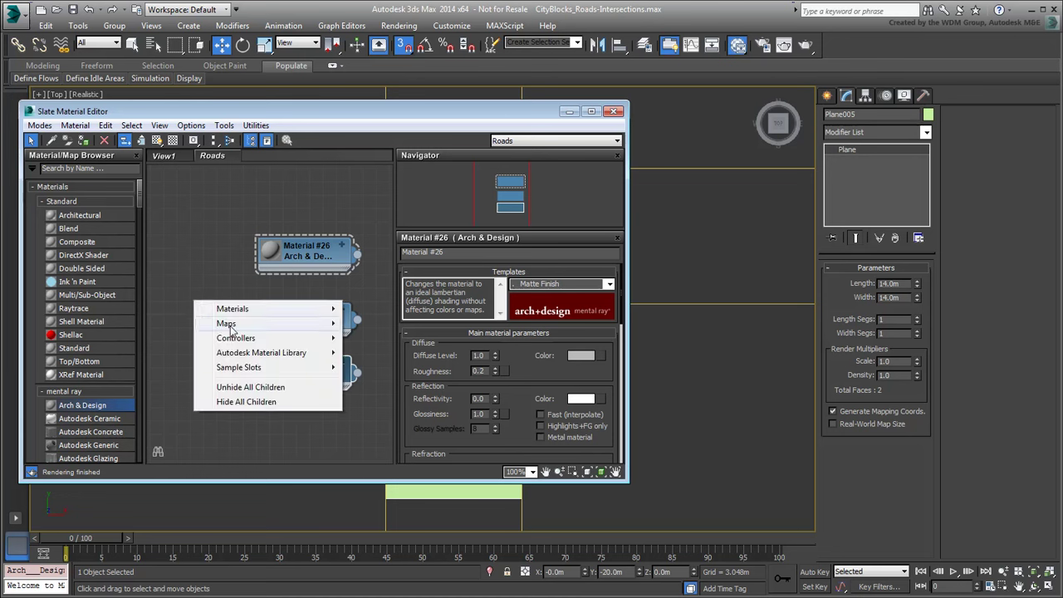
mouse_move(226, 324)
mouse_move(370, 328)
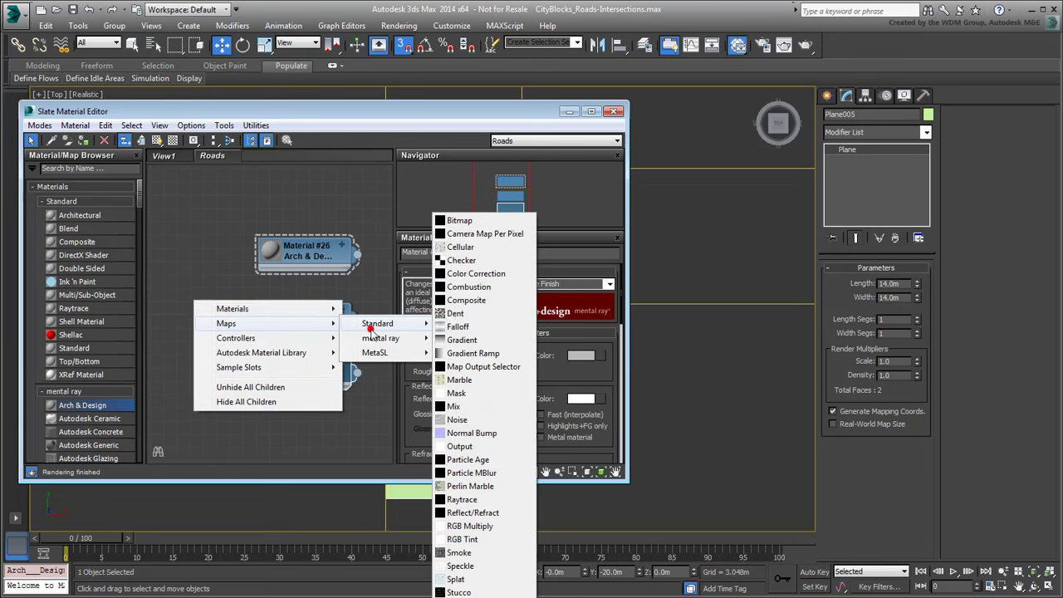
click(457, 221)
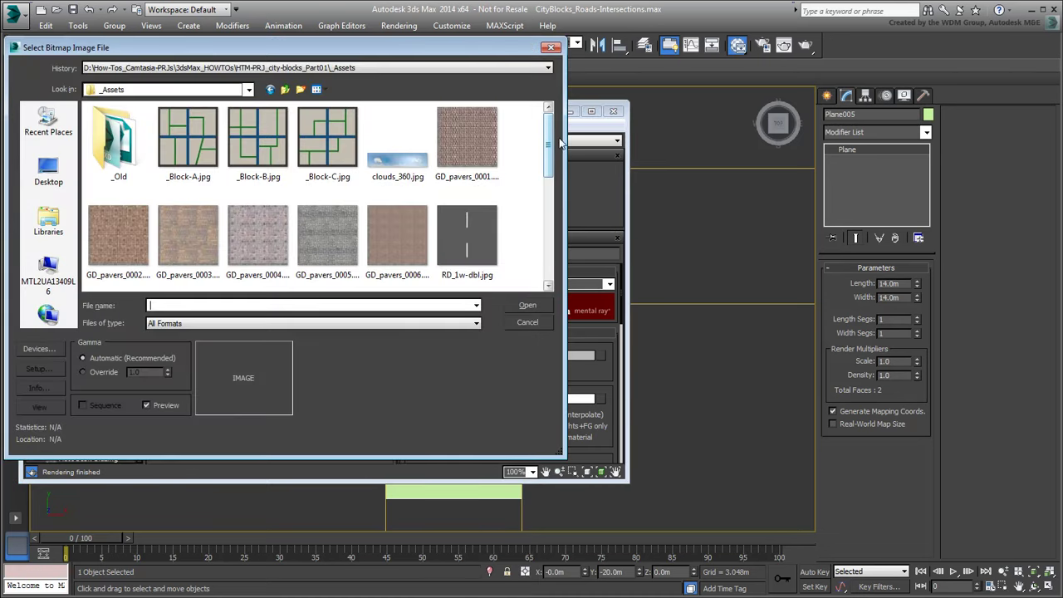
drag(552, 140, 550, 214)
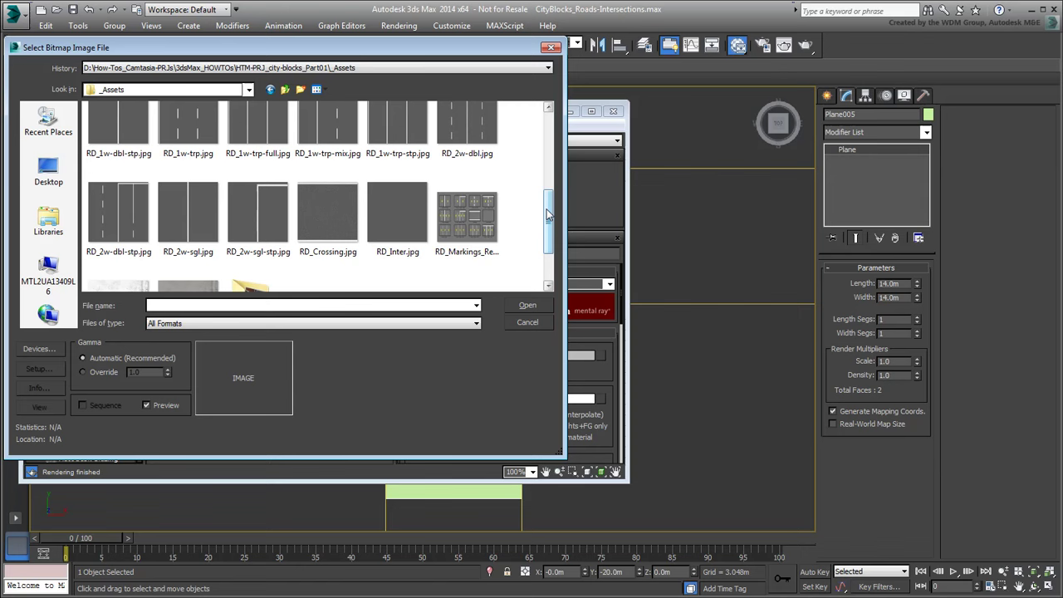
click(404, 217)
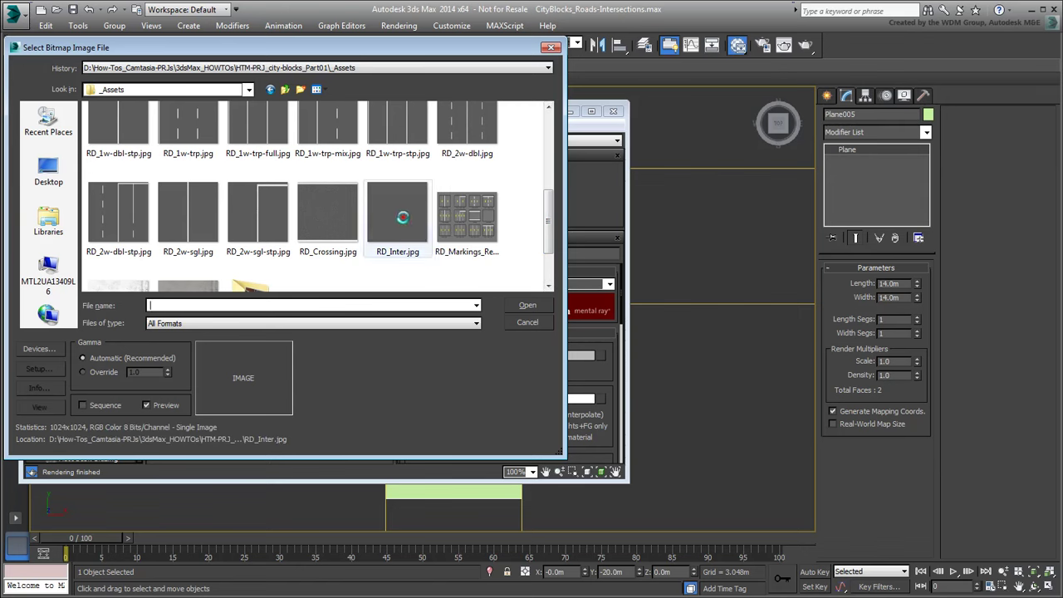
click(528, 308)
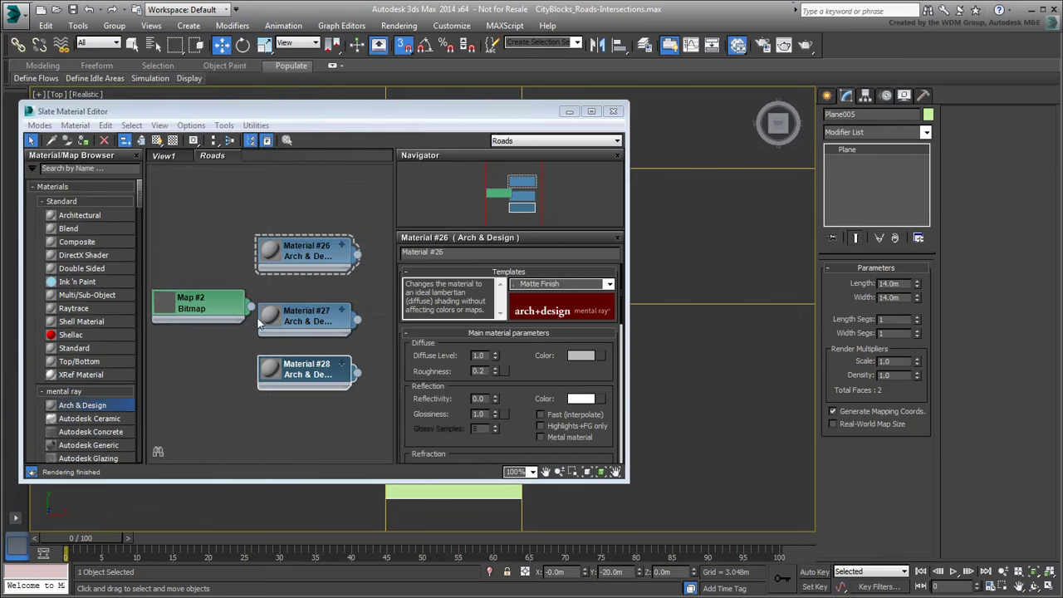
Step: Connect the RD_Inter bitmap to the first material's diffuse color and show that material shaded in the viewport
drag(234, 300, 183, 252)
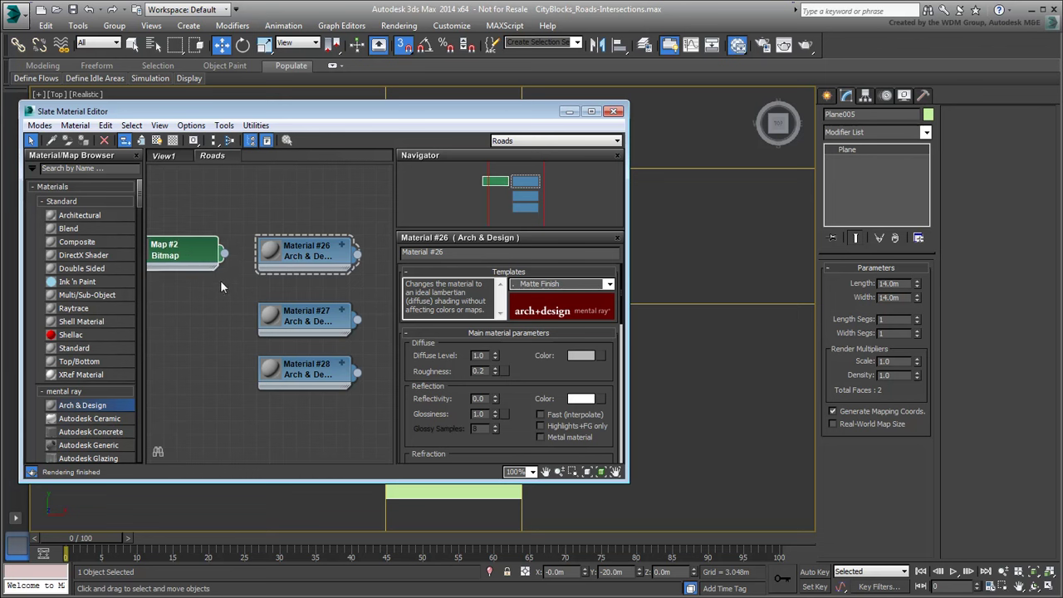
drag(286, 255, 257, 274)
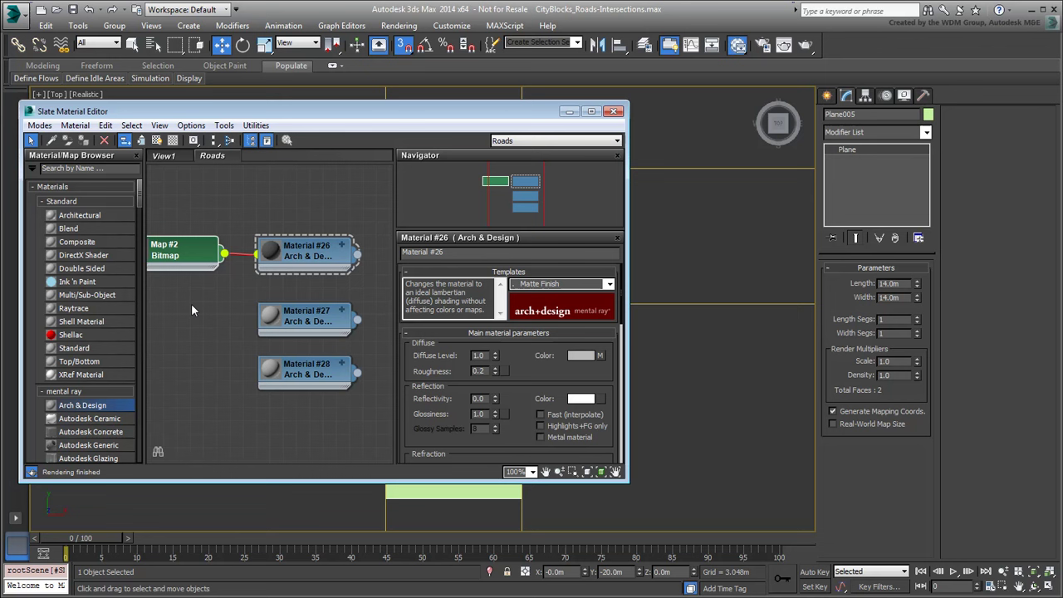
click(320, 249)
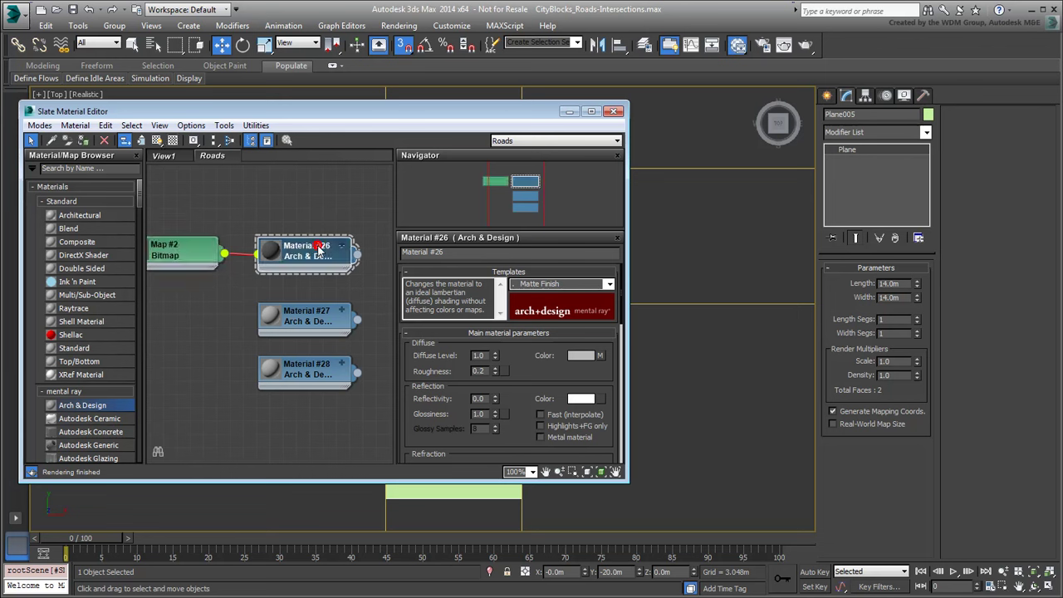
click(155, 141)
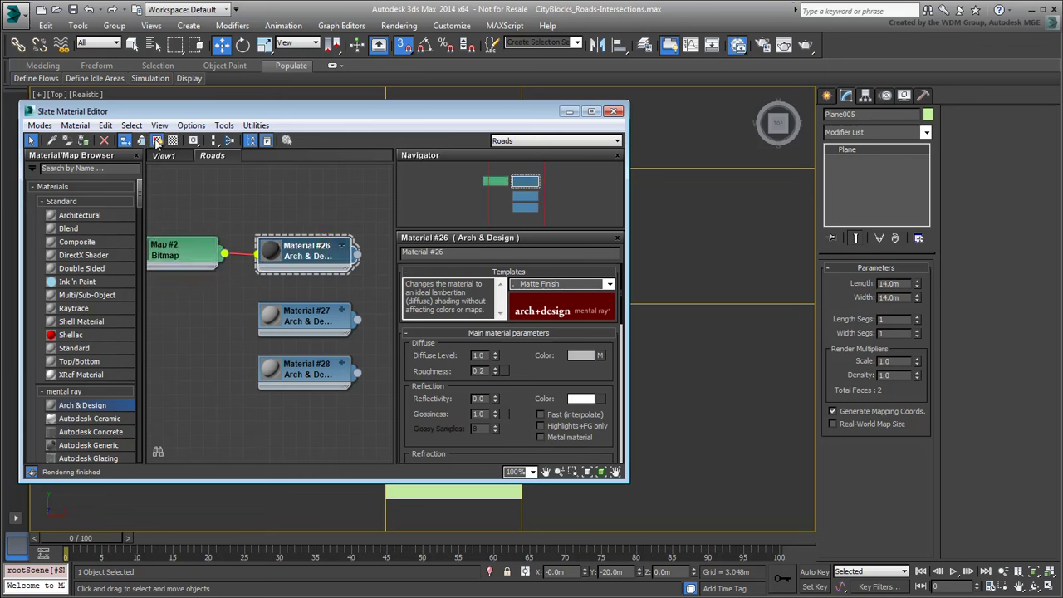
Step: Add a Bitmap map using RD_Crossing.jpg and connect it to the second material's diffuse color
right_click(207, 327)
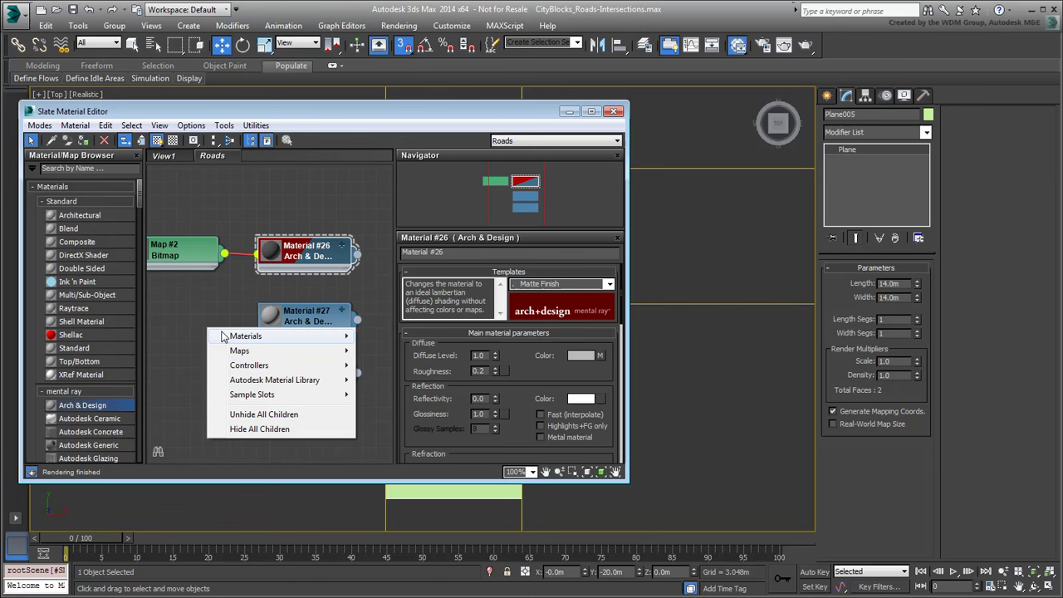
mouse_move(248, 351)
click(390, 352)
click(473, 220)
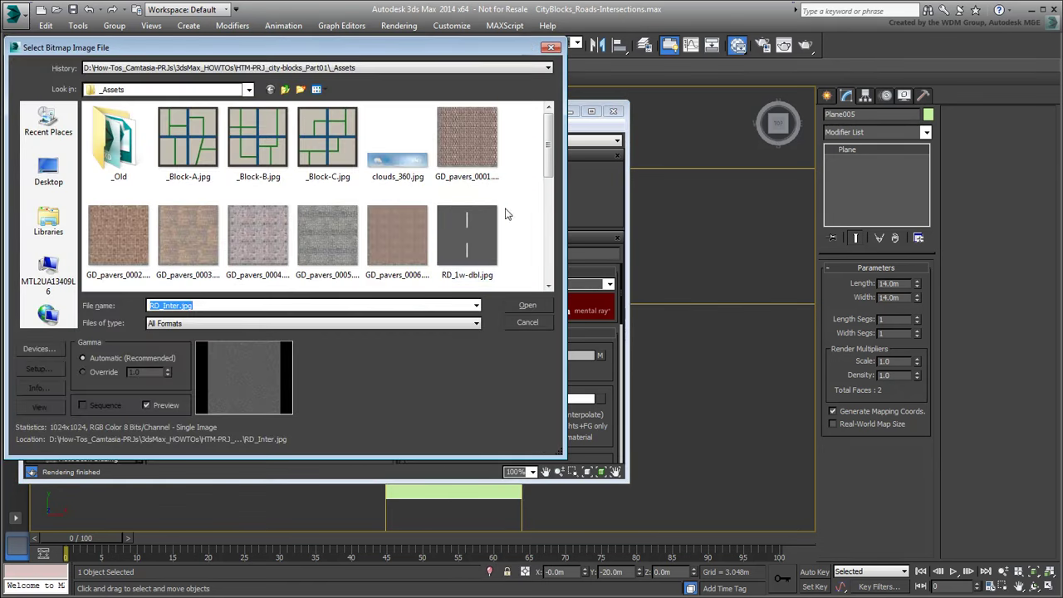
scroll(380, 232, down, 5)
click(380, 249)
click(327, 224)
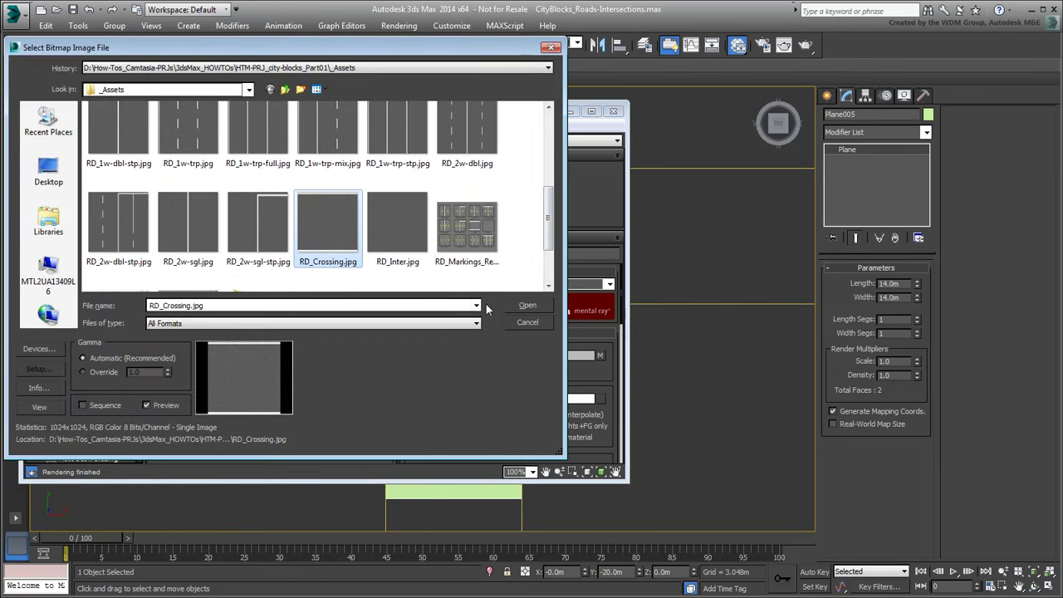
click(527, 305)
drag(204, 329, 259, 341)
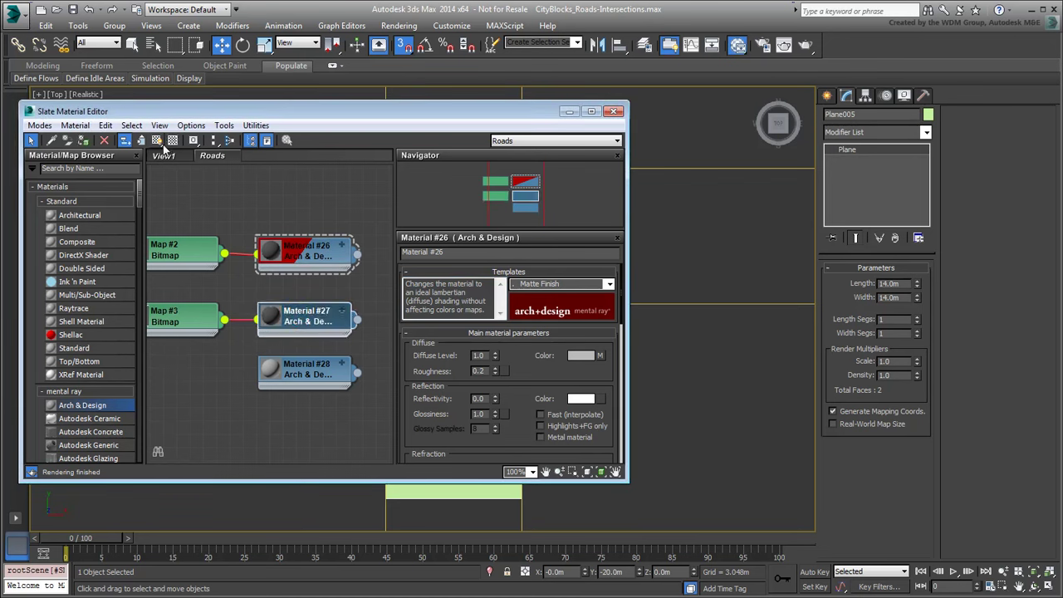
Step: Add a third Bitmap map using RD_2w-dbl-stp.jpg from the _Assets folder
right_click(211, 382)
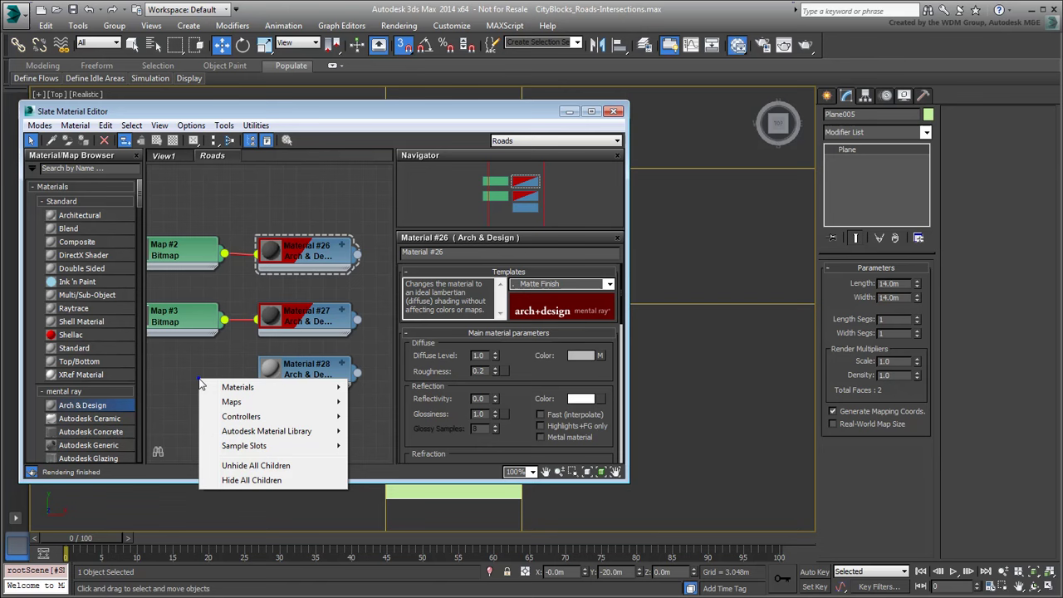
mouse_move(230, 401)
mouse_move(382, 401)
click(467, 226)
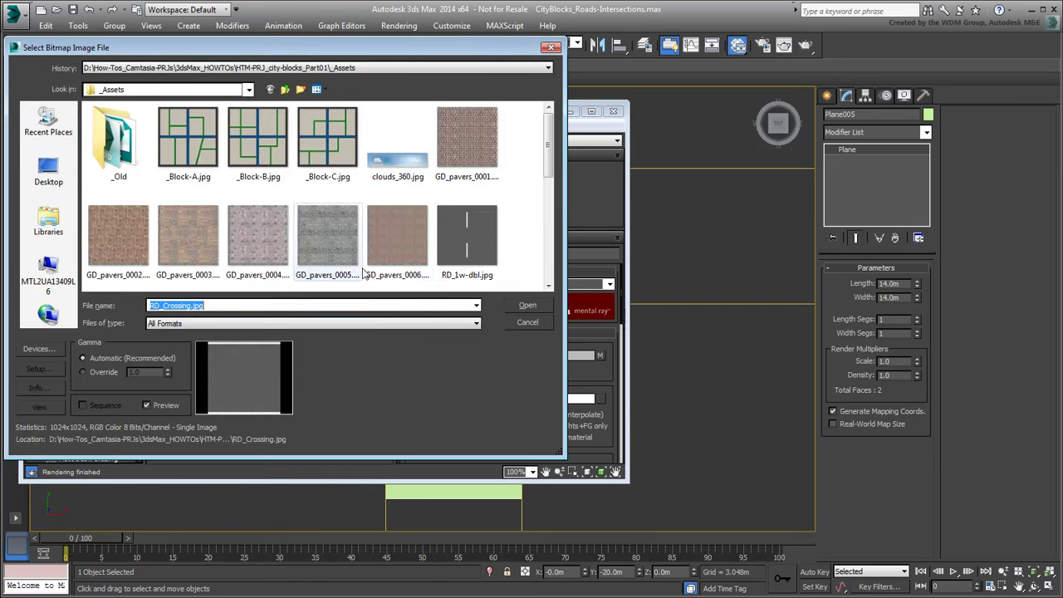
drag(545, 146, 549, 221)
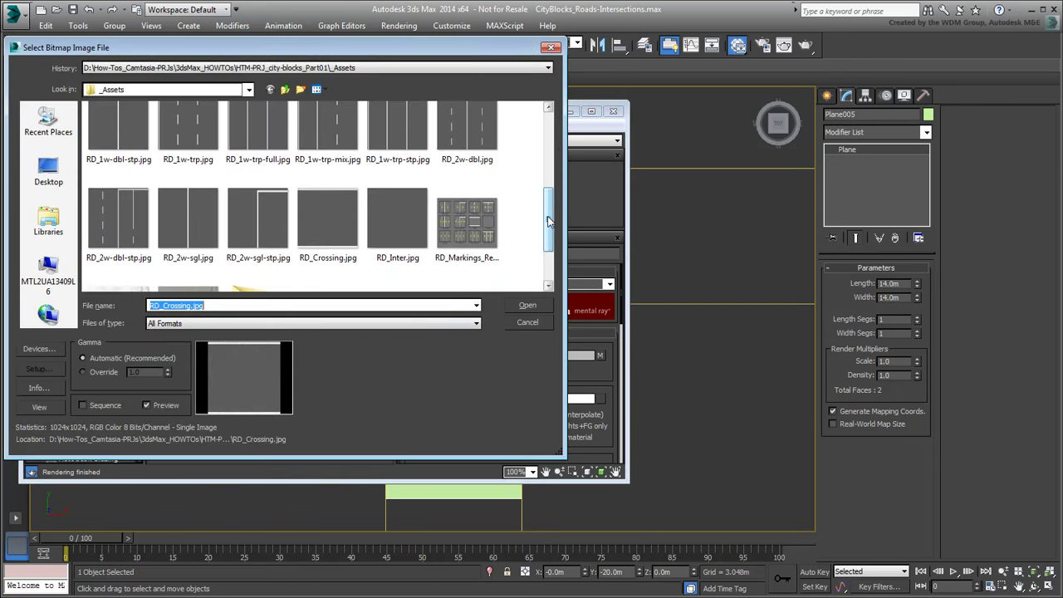
click(119, 236)
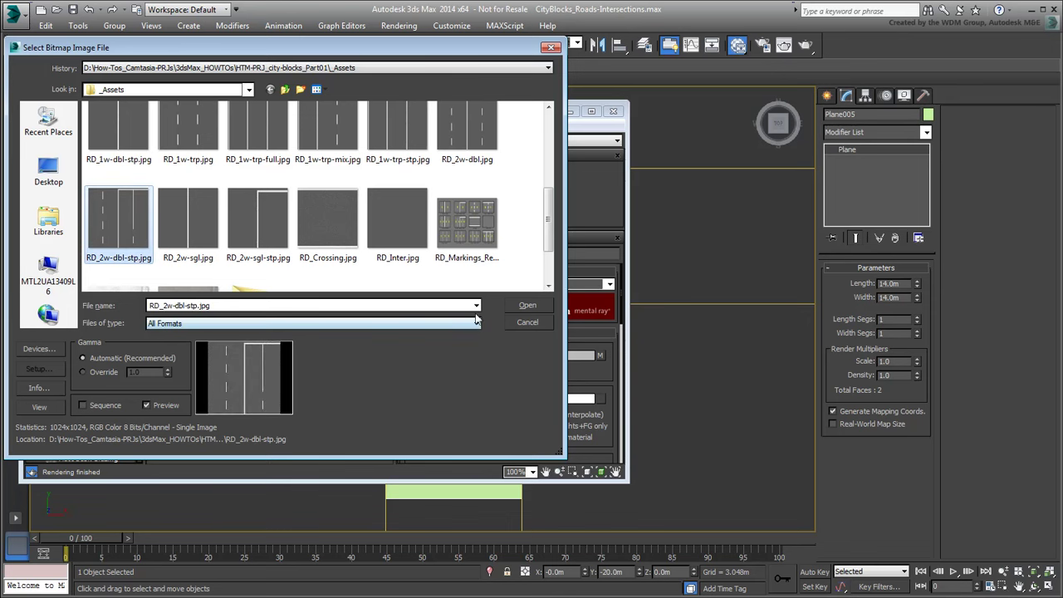
click(527, 306)
Step: Connect the RD_2w-dbl-stp bitmap to the third material's diffuse color and show that material shaded in the viewport
click(213, 380)
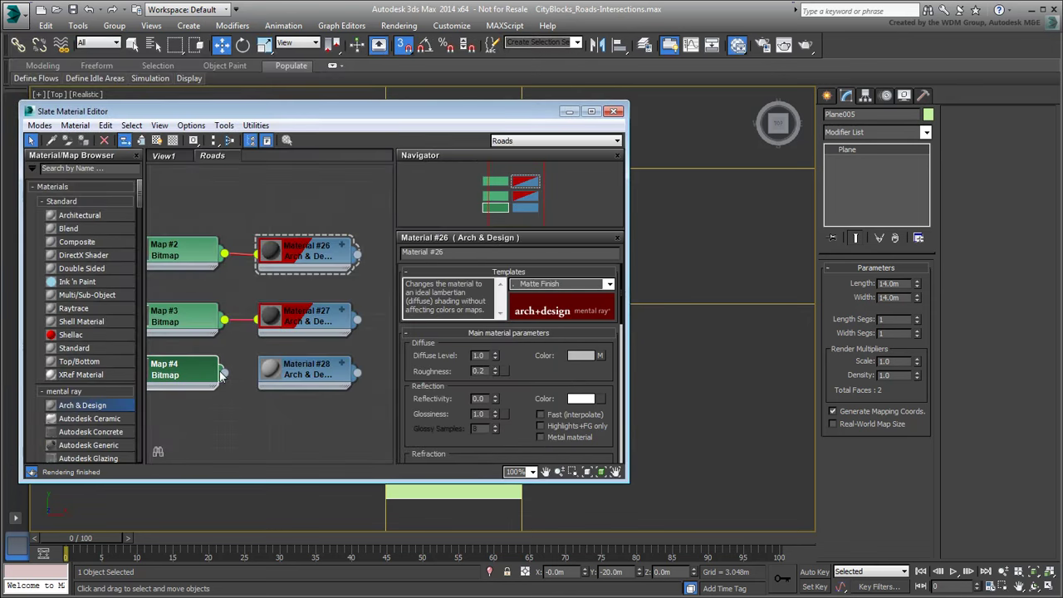
drag(223, 373, 287, 374)
click(316, 391)
middle_drag(232, 353, 262, 367)
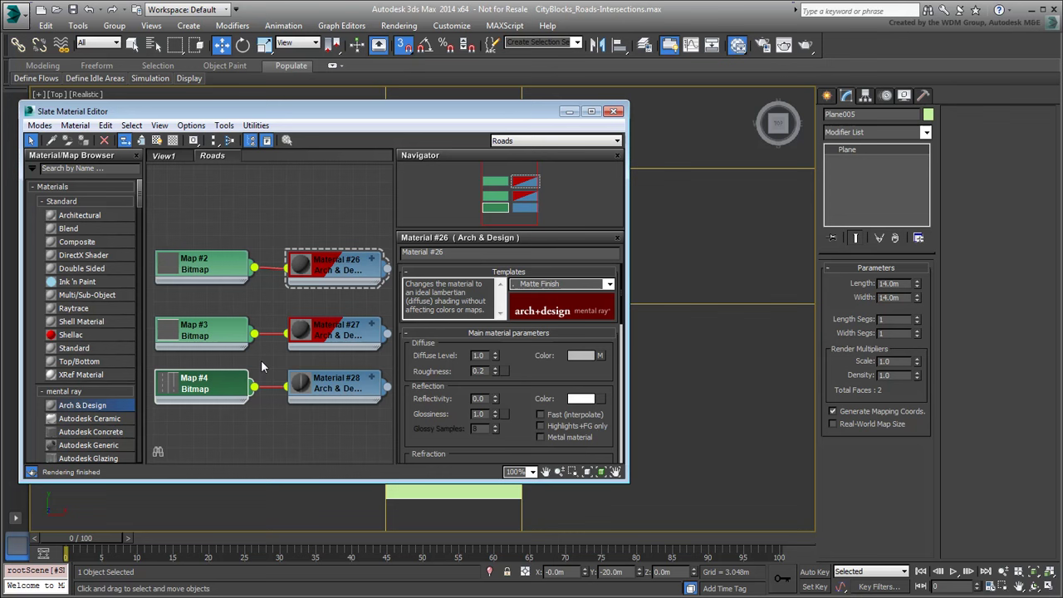
click(319, 388)
click(157, 141)
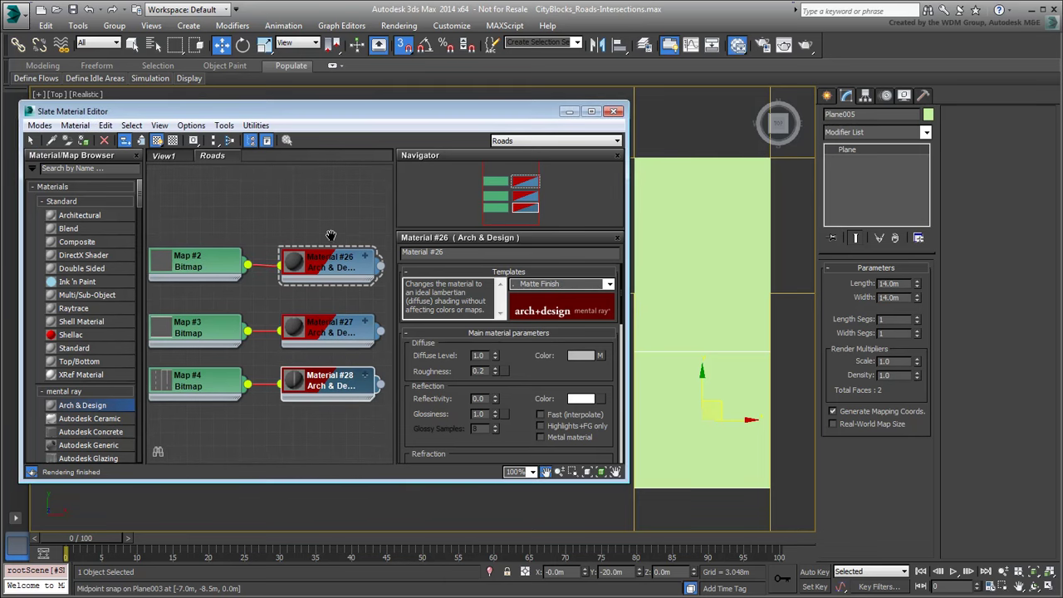
Step: Assign the RD_Inter material to the upper 14 m intersection plane and the first 3 m strip below it
drag(379, 266, 688, 228)
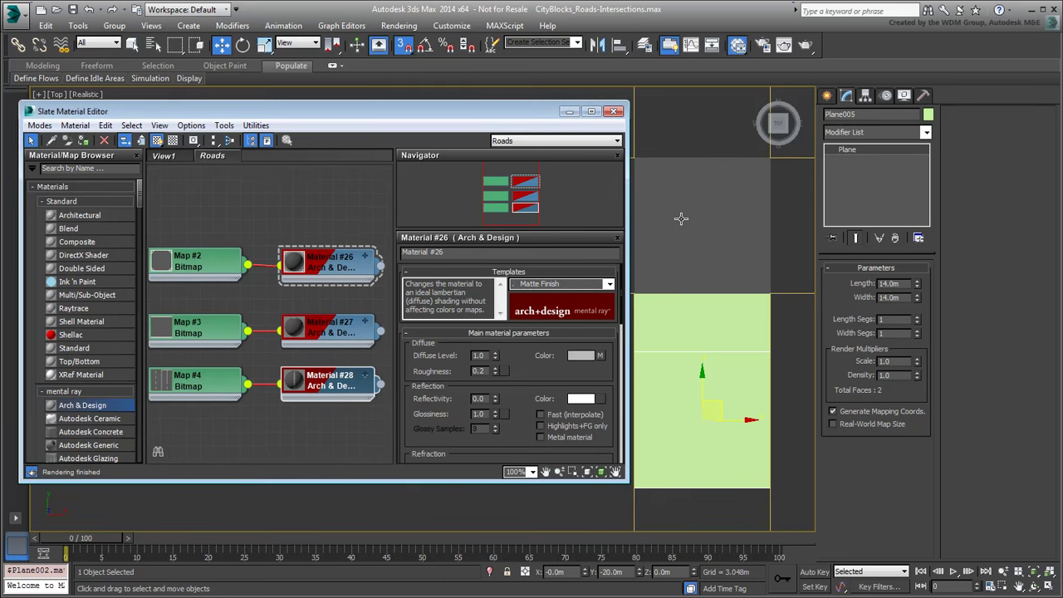
drag(381, 268, 674, 303)
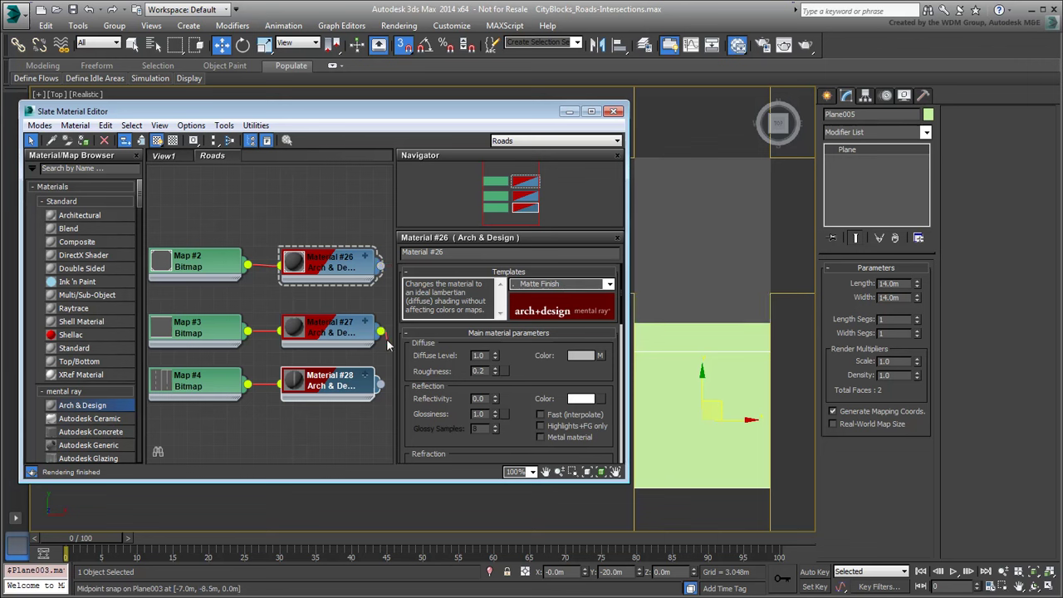
Step: Assign the RD_Crossing material to the second 3 m strip and the RD_2w-dbl-stp material to the 14 m plane below it
drag(381, 333, 671, 348)
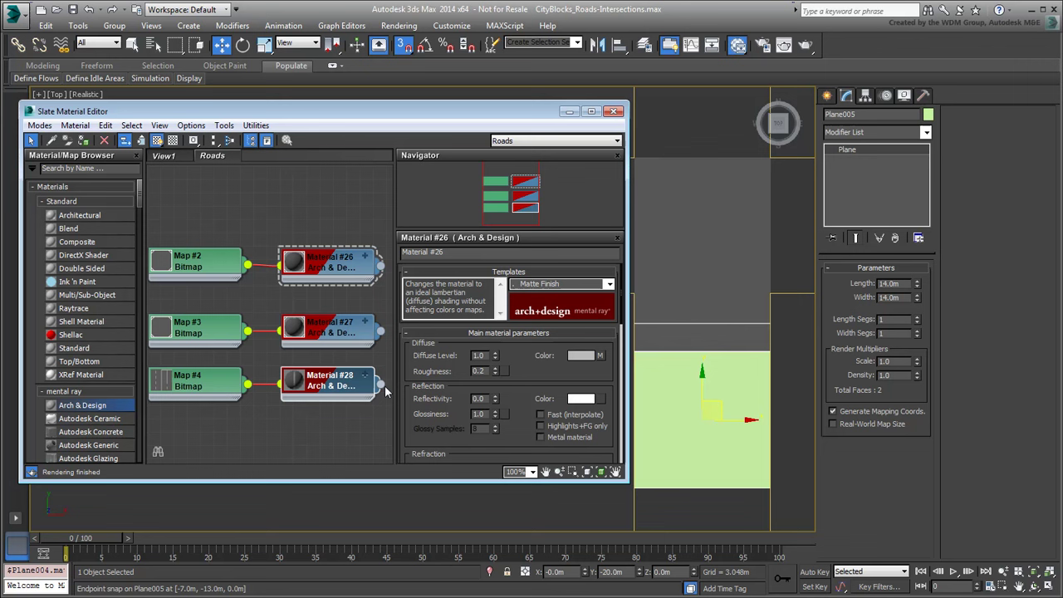
drag(384, 385, 673, 414)
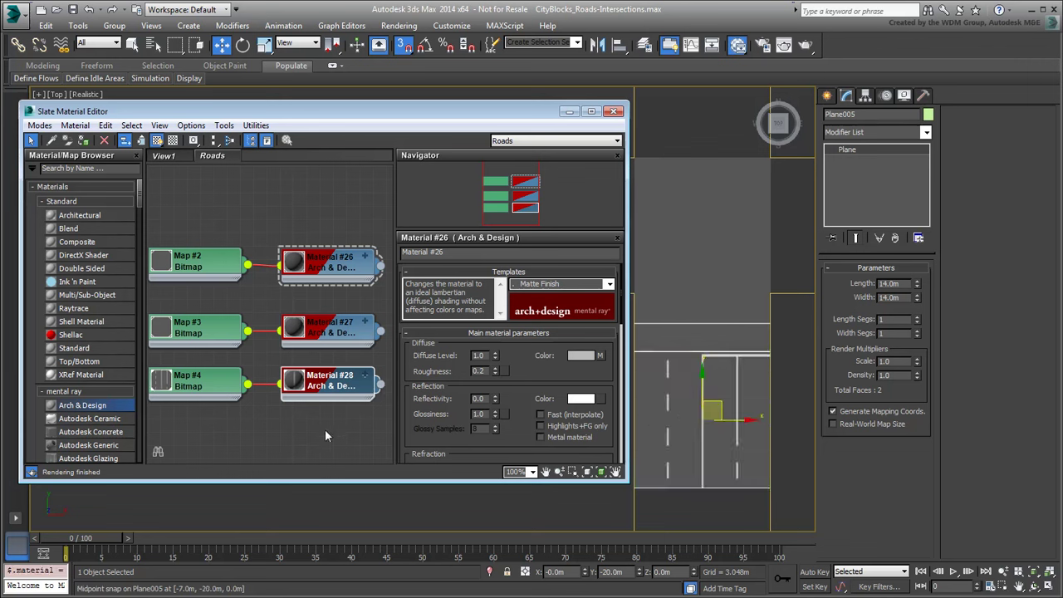
click(615, 111)
Step: Select both 3 m strips and the lane-marked 14 m plane below the intersection together
middle_drag(640, 315, 318, 307)
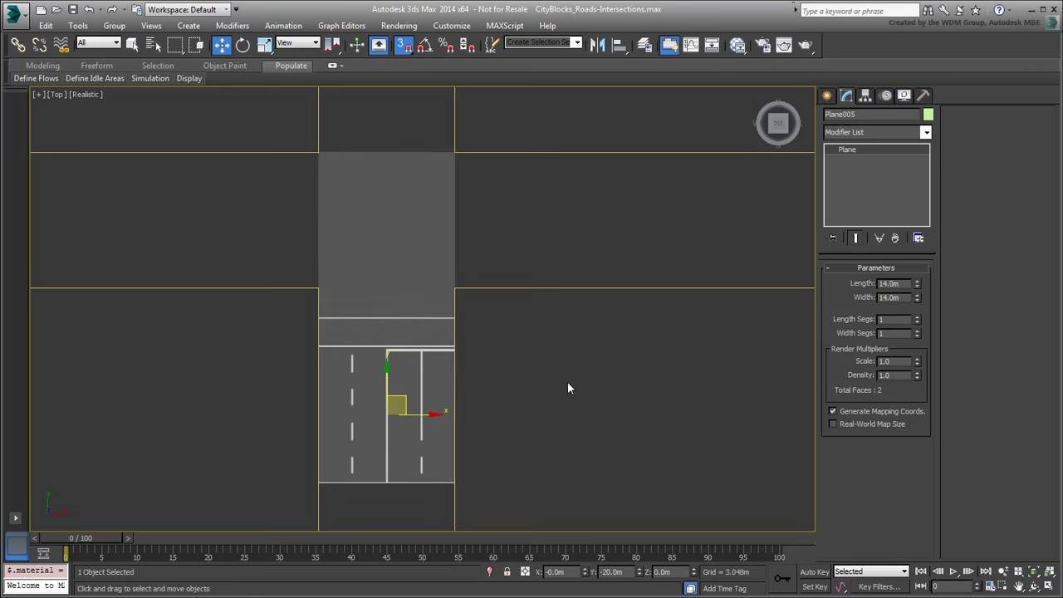
click(391, 304)
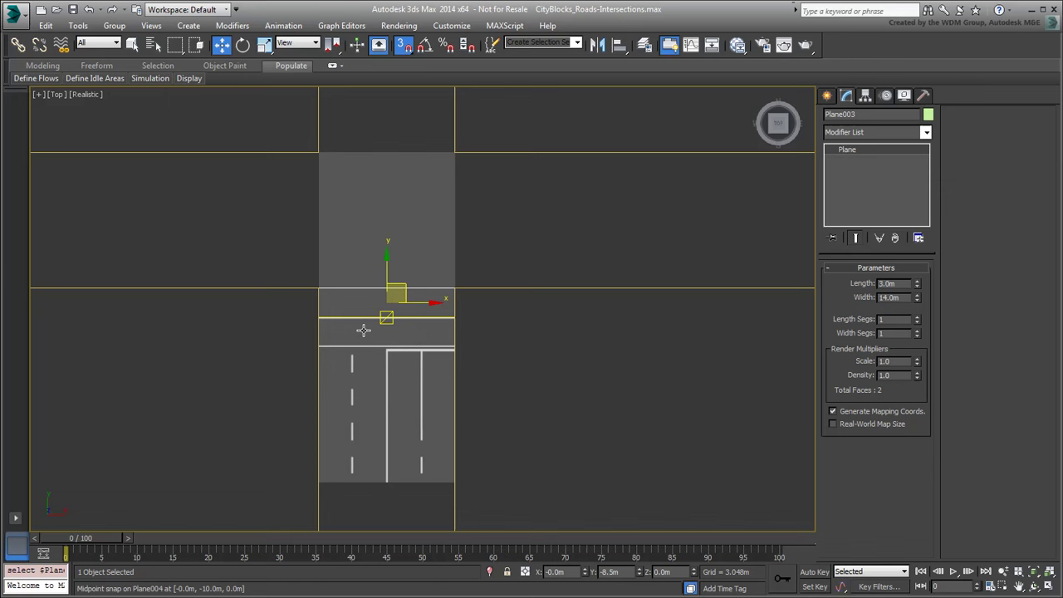
ctrl+click(363, 325)
drag(363, 324, 364, 382)
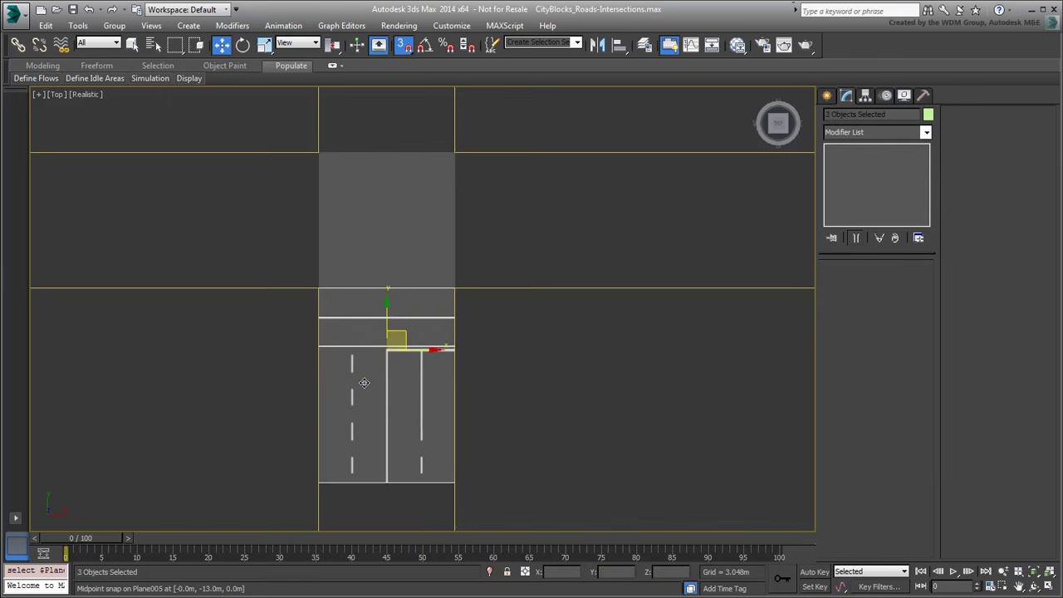
Step: Enable angle snap, disable 3D snap, and activate Rotate for the three selected road planes
key(a)
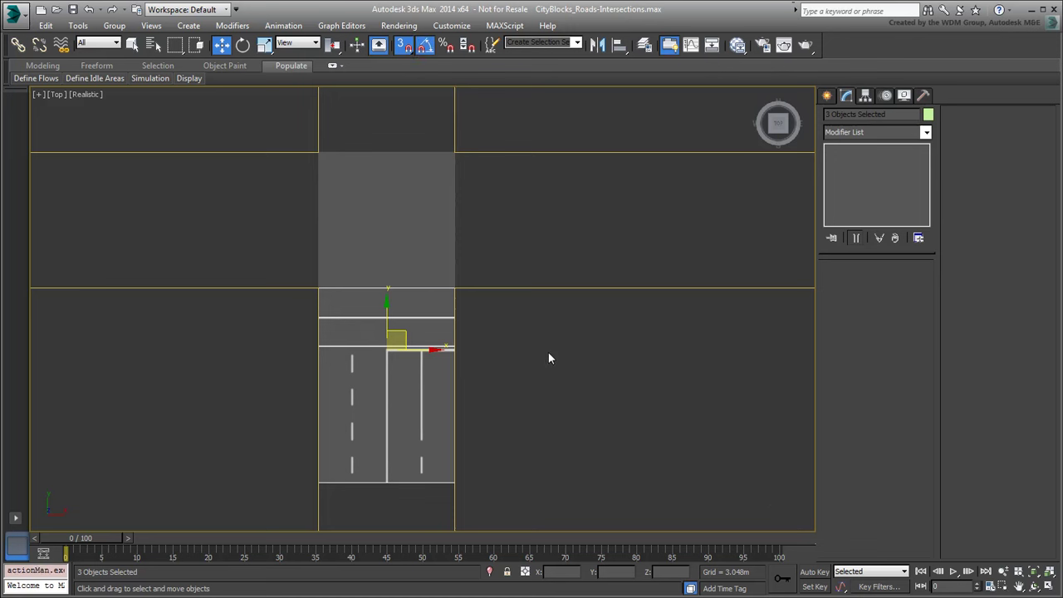
key(s)
right_click(546, 349)
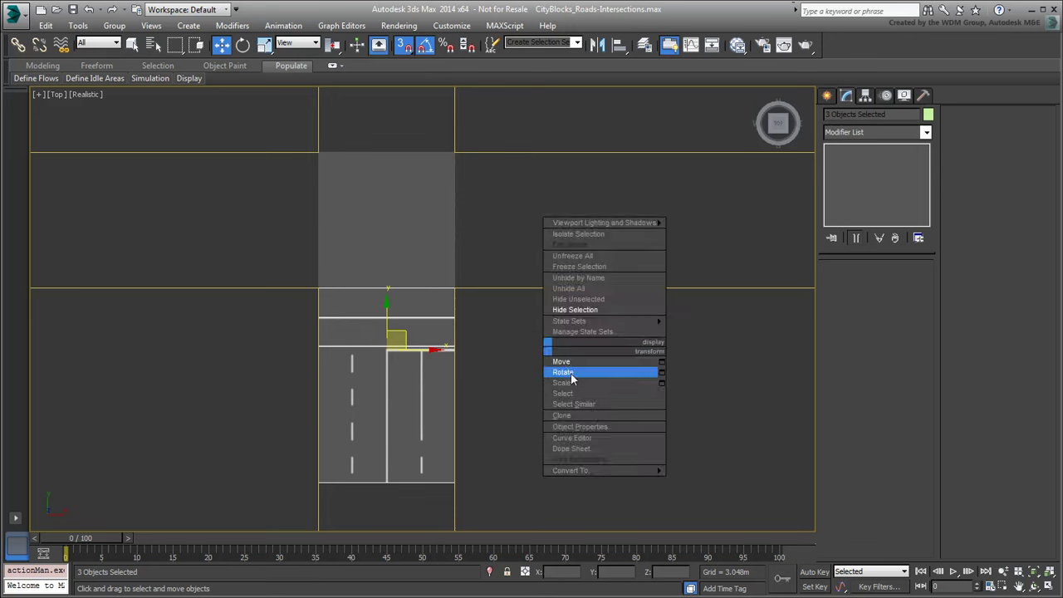
click(571, 373)
key(s)
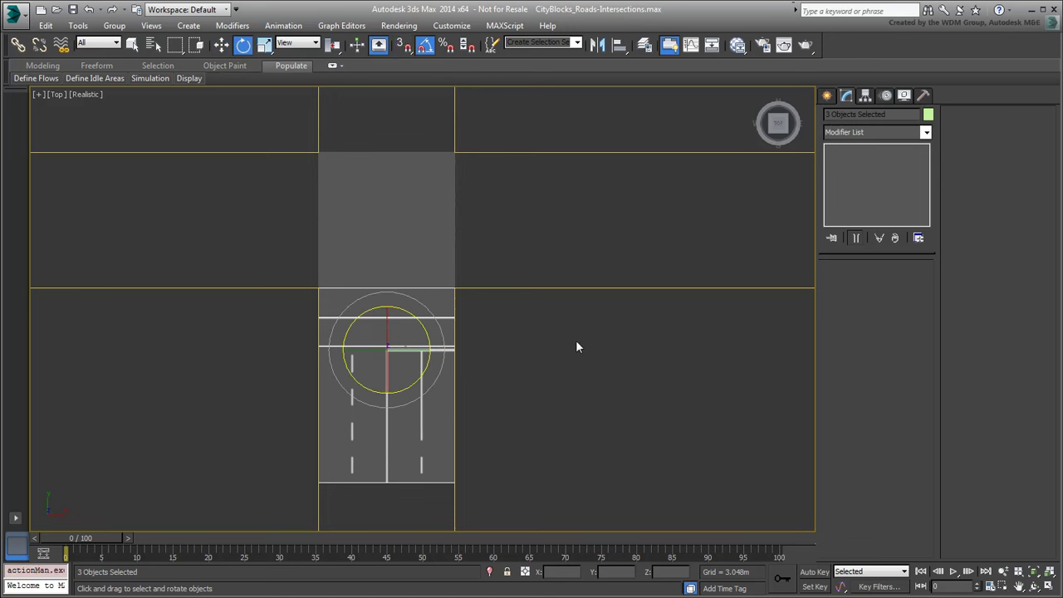
mouse_move(424, 335)
mouse_down()
mouse_move(428, 349)
mouse_move(411, 328)
mouse_move(415, 348)
mouse_move(424, 341)
mouse_move(404, 332)
mouse_move(425, 335)
mouse_move(428, 321)
mouse_up()
Step: Rotate-clone the selected road planes by 90 degrees around the World coordinate center, making 3 copies
click(316, 43)
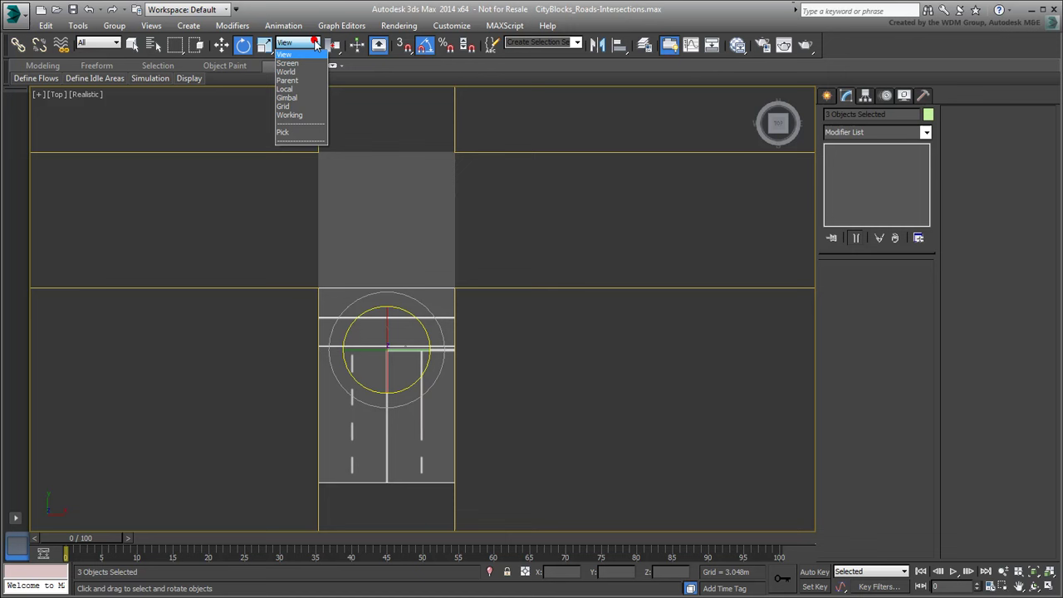
click(290, 72)
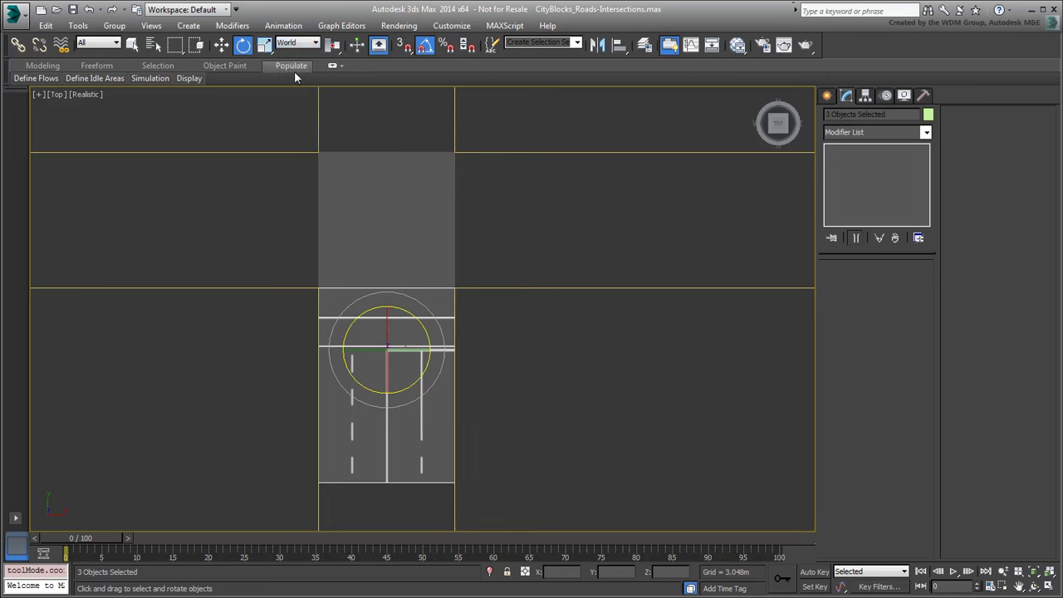
click(334, 47)
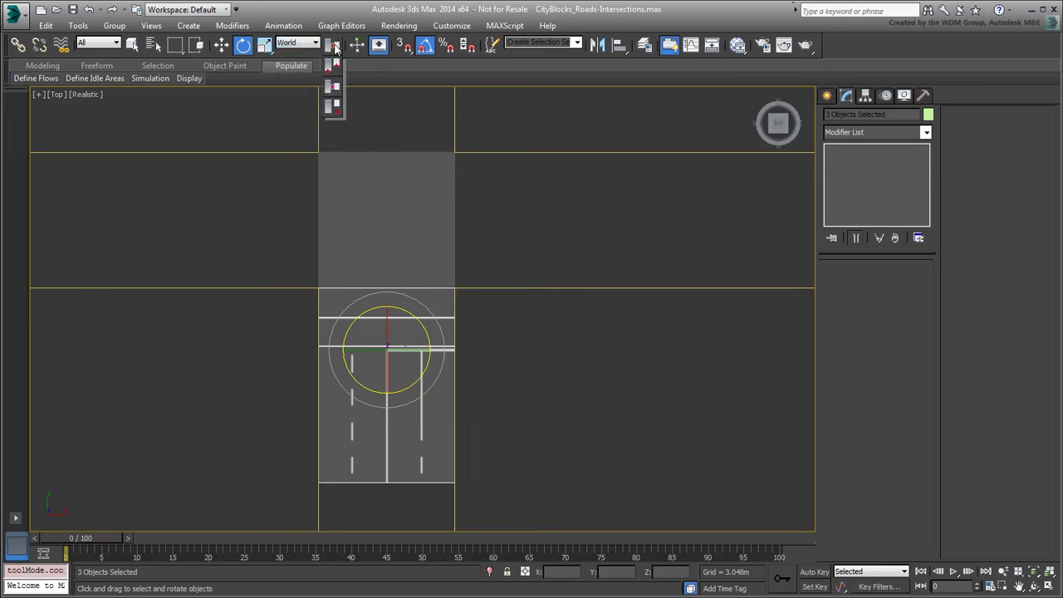
drag(334, 47, 334, 106)
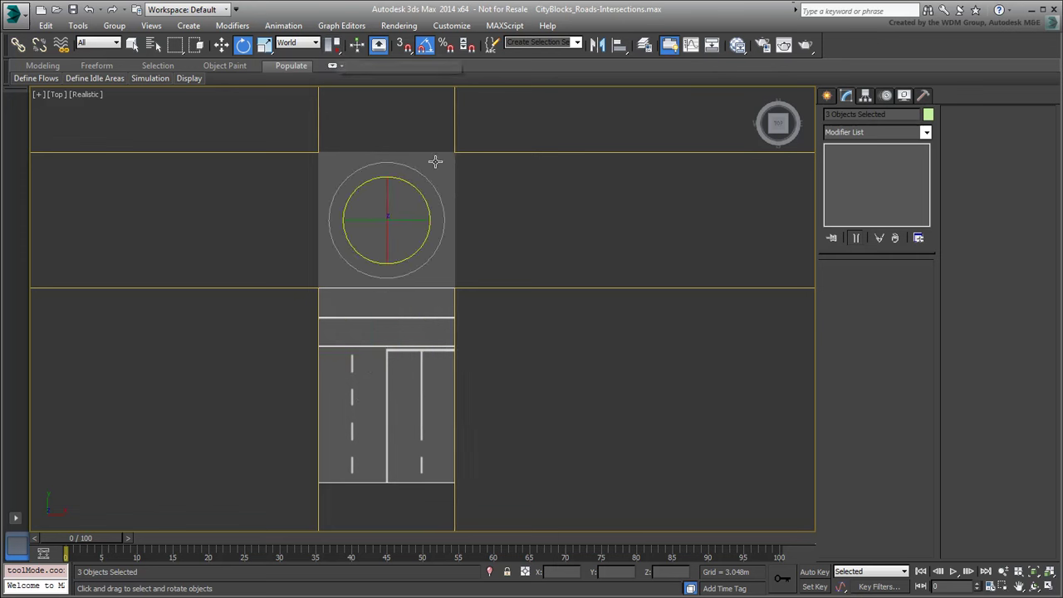
mouse_move(424, 190)
mouse_down()
mouse_move(400, 100)
mouse_move(415, 236)
mouse_move(418, 138)
mouse_up()
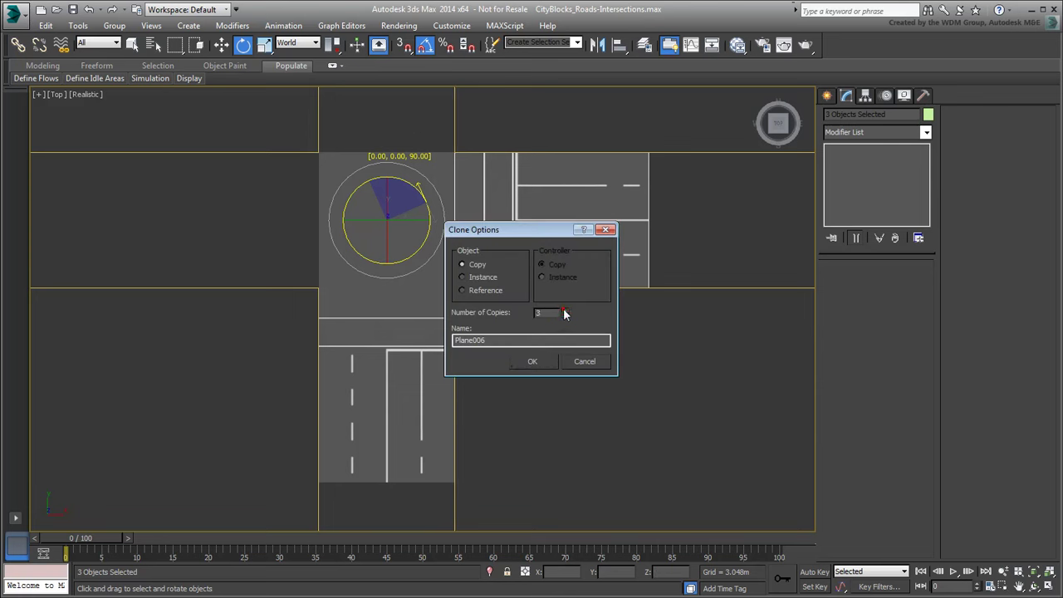
click(534, 361)
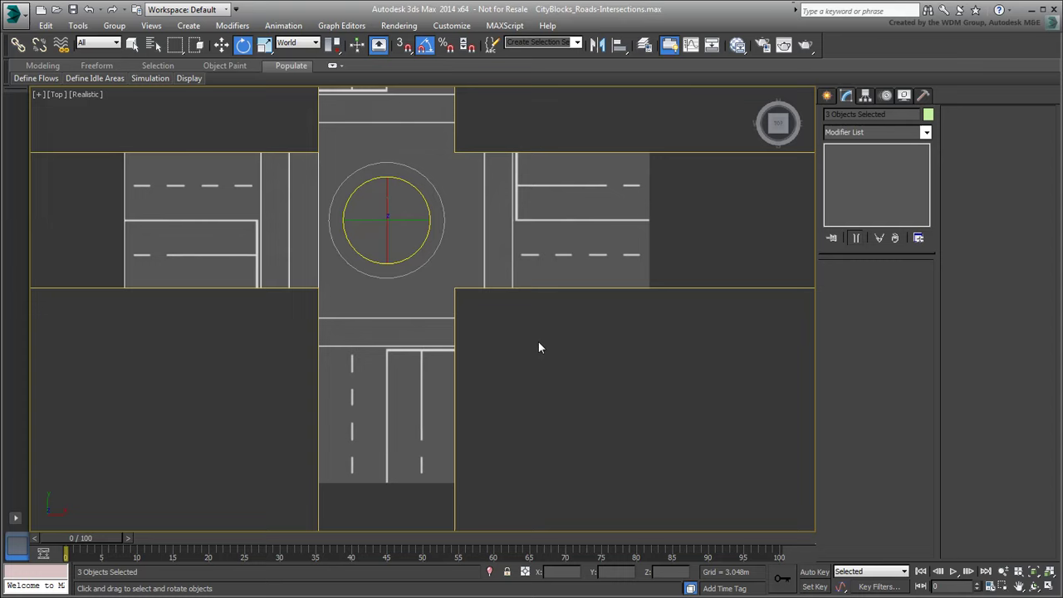
Step: Move a copy of the central 14 m intersection plane into the empty block southwest of the intersection
middle_drag(539, 347, 537, 391)
scroll(543, 398, down, 4)
scroll(589, 428, up, 3)
middle_drag(588, 429, 558, 417)
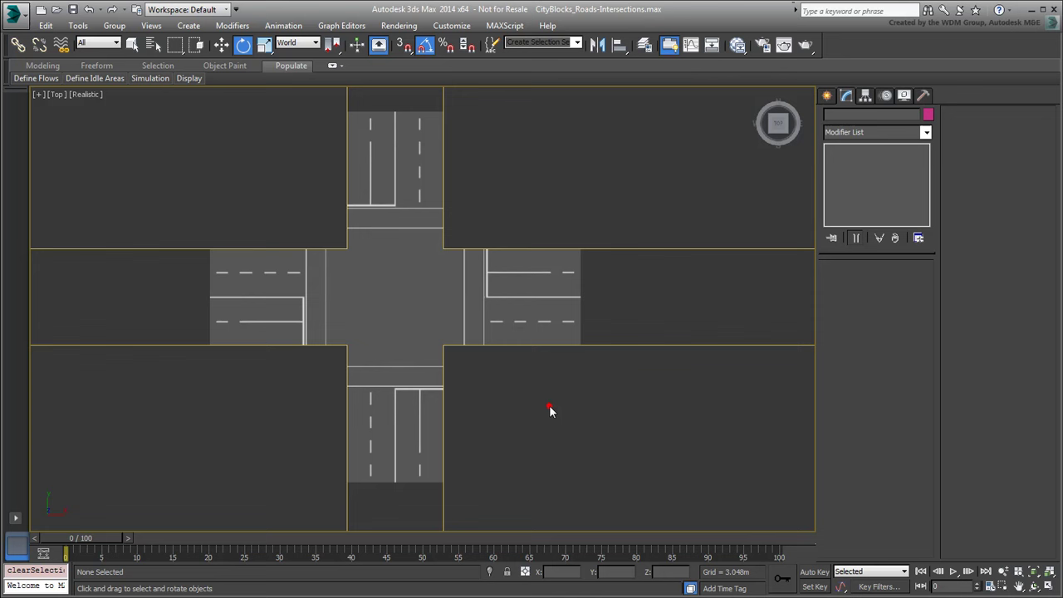
click(387, 297)
right_click(385, 299)
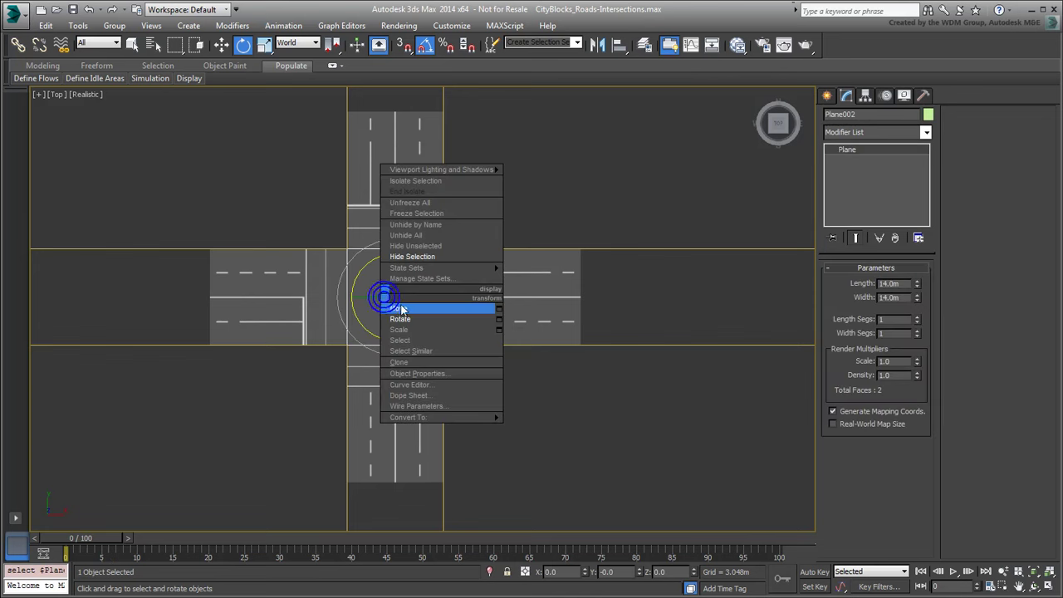
click(397, 308)
mouse_move(409, 287)
shift+mouse_down()
mouse_move(372, 329)
mouse_move(267, 402)
mouse_move(277, 403)
shift+mouse_up()
click(534, 362)
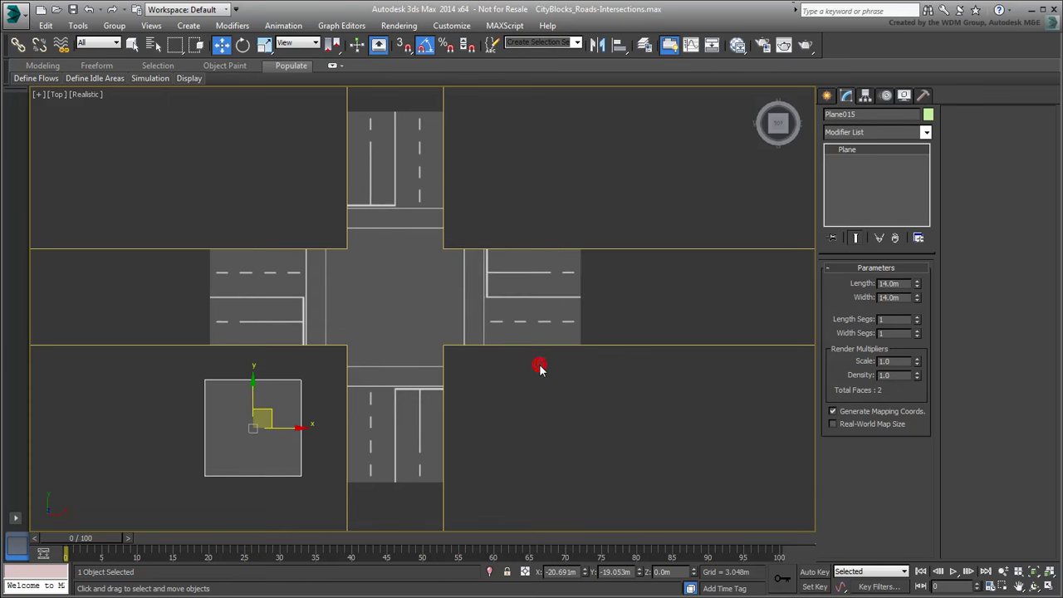
Step: Set the copied plane's length and width to 3 m each
double_click(893, 283)
text(3)
key(Tab)
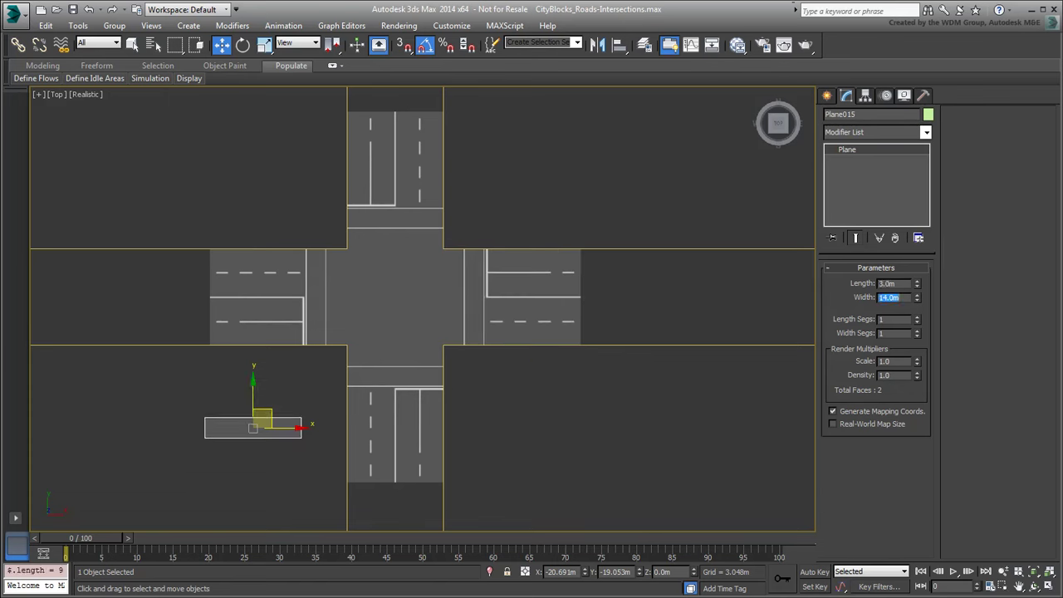
text(3)
key(Return)
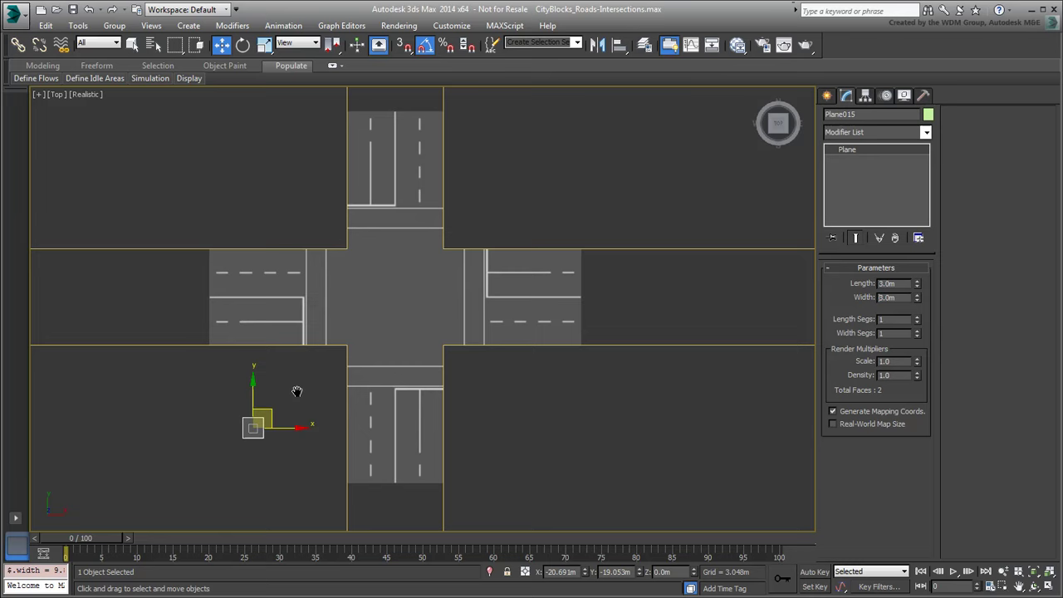
Step: Enable 3D snap and move the 3 m plane so its upper-right corner snaps to the southwest block's corner
scroll(299, 395, up, 5)
key(s)
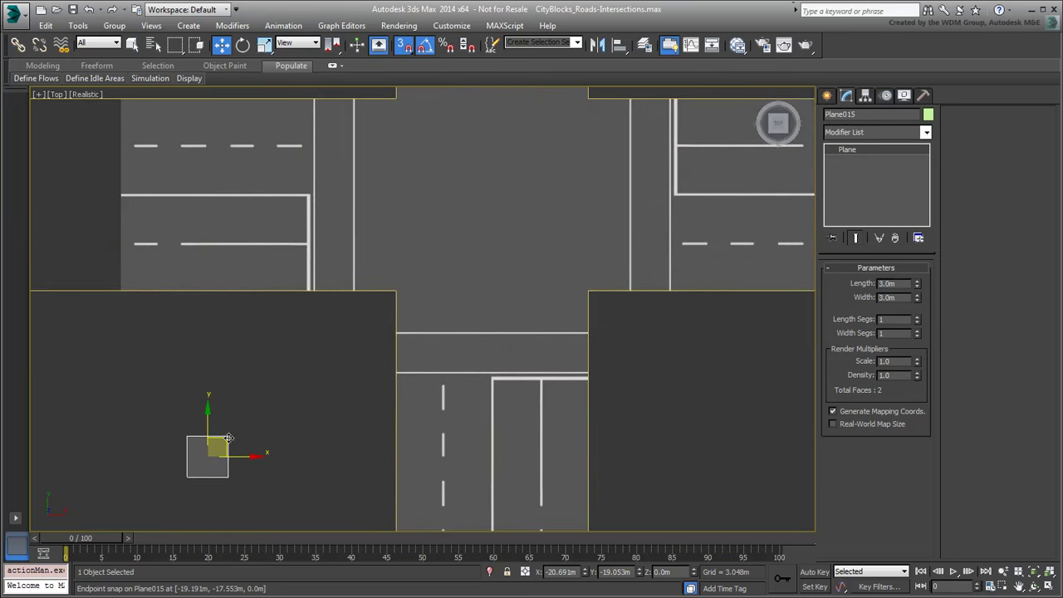
drag(229, 438, 463, 296)
Step: Convert the 3 m corner plane to an Editable Poly
scroll(316, 363, up, 6)
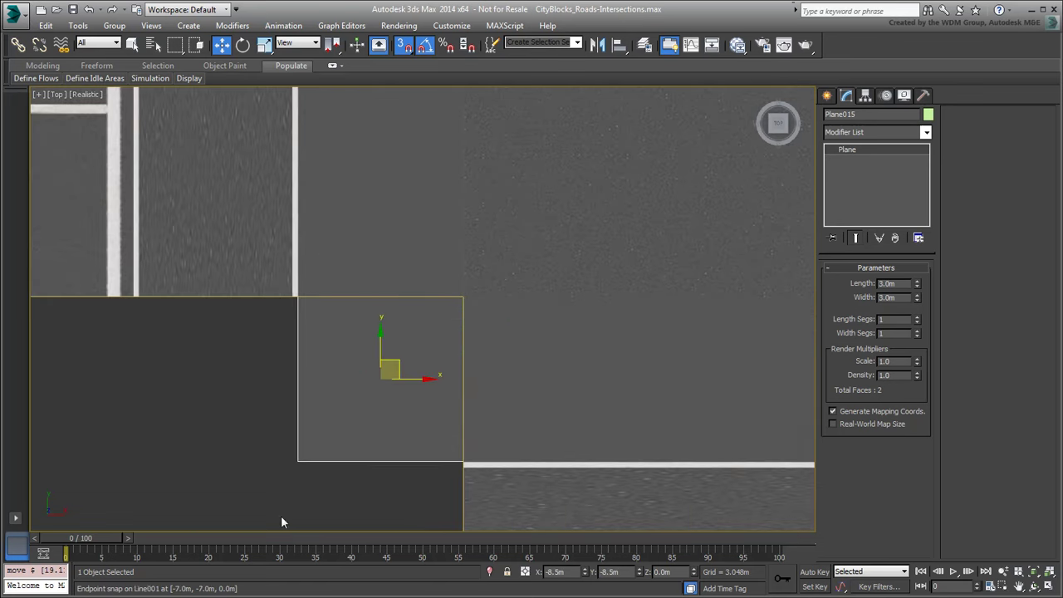
middle_drag(410, 451, 420, 389)
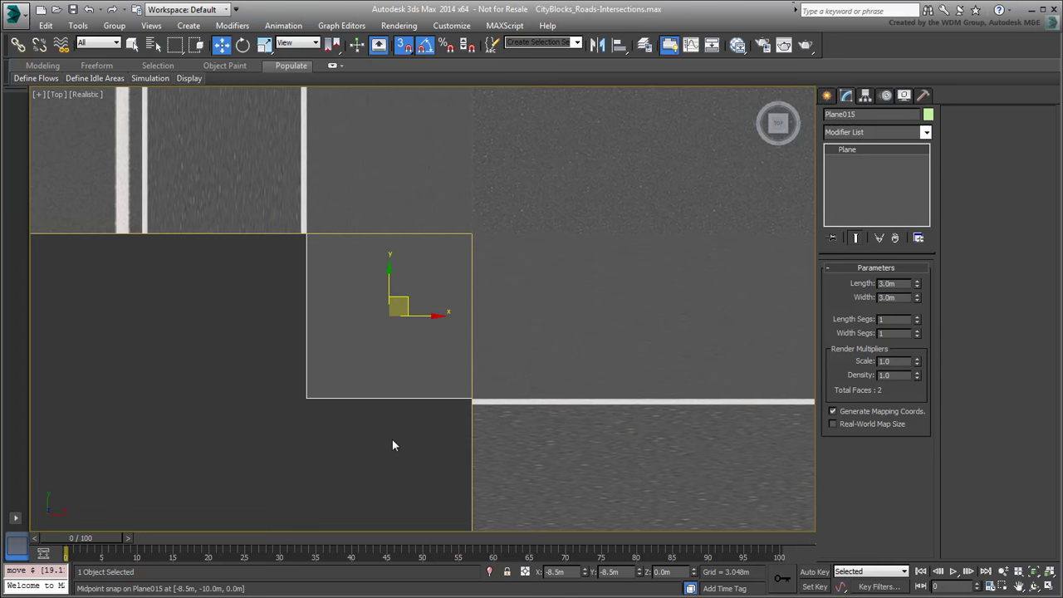
right_click(380, 366)
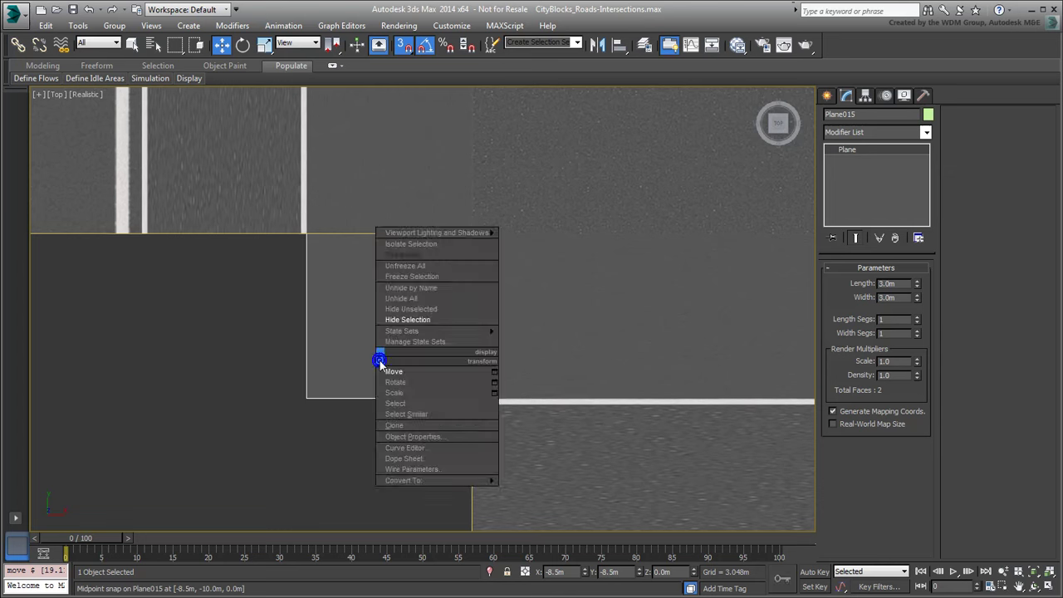
mouse_move(423, 480)
click(571, 493)
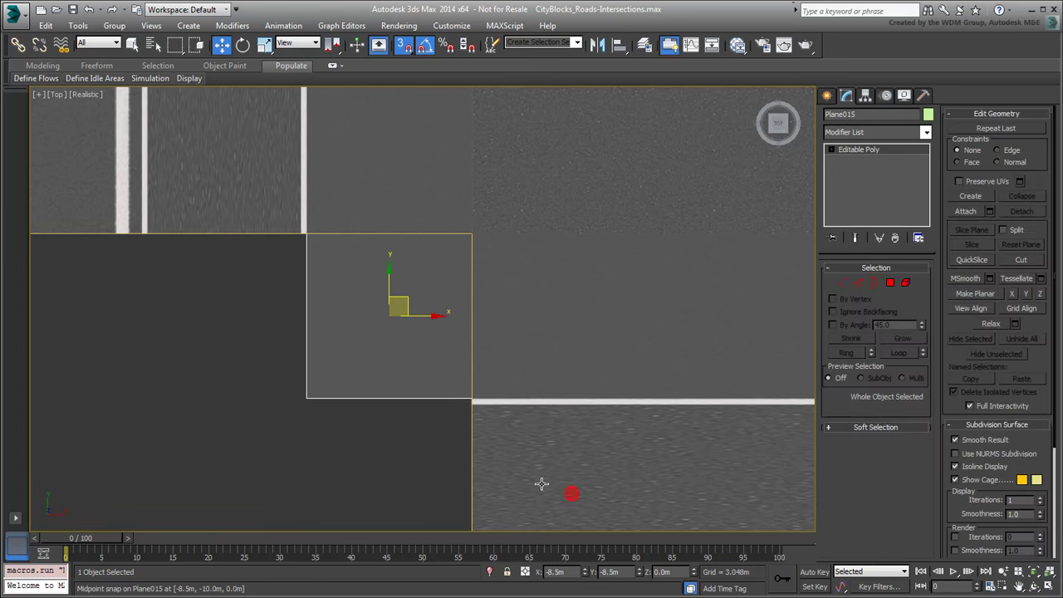
Step: Cut a diagonal edge across the 3 m corner plane from its upper-left to its lower-right vertex
click(859, 284)
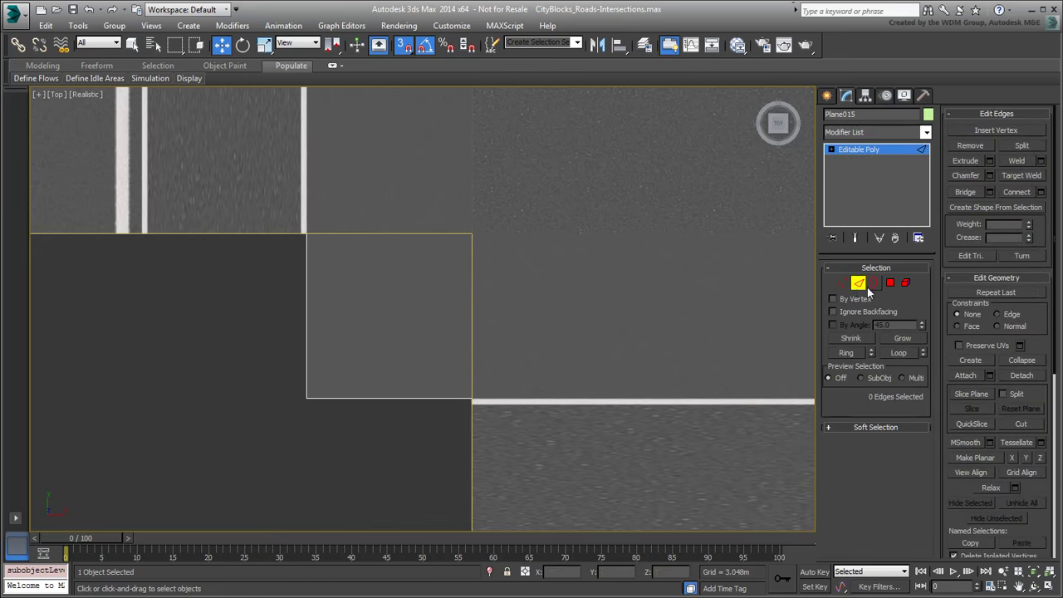
click(1021, 423)
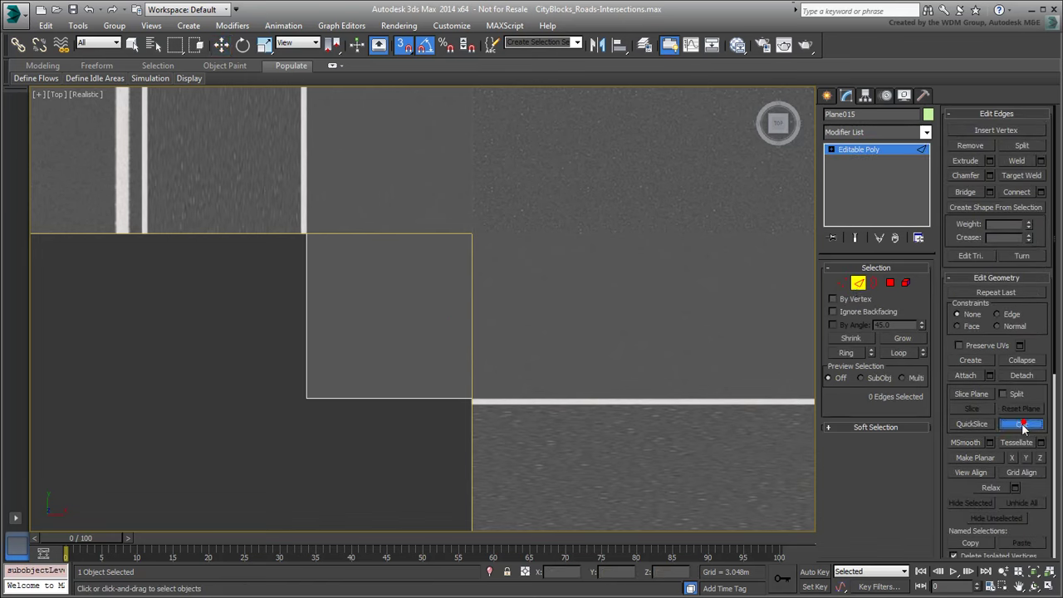
click(307, 233)
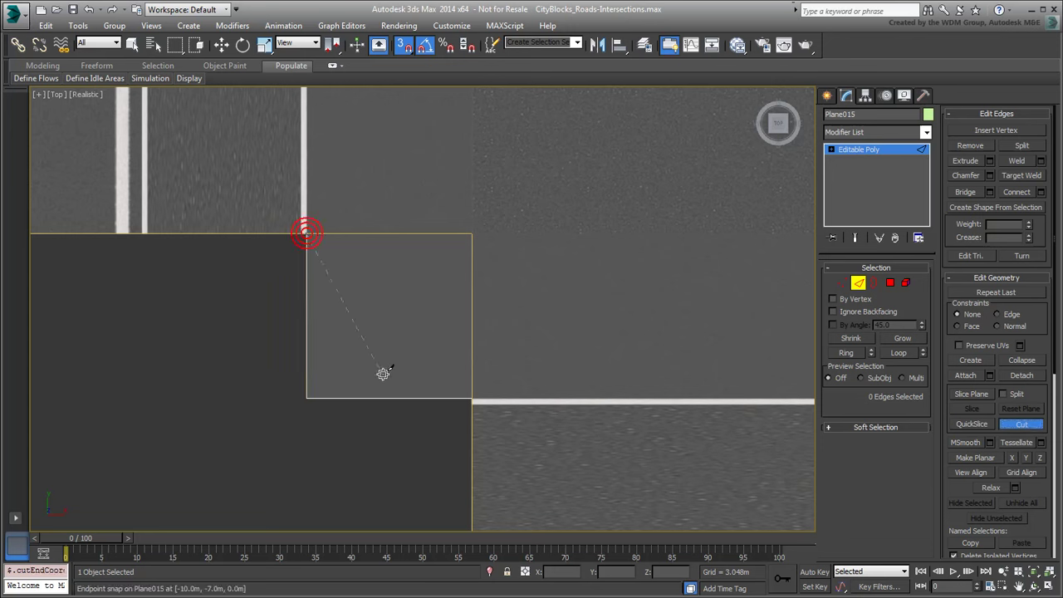
click(471, 398)
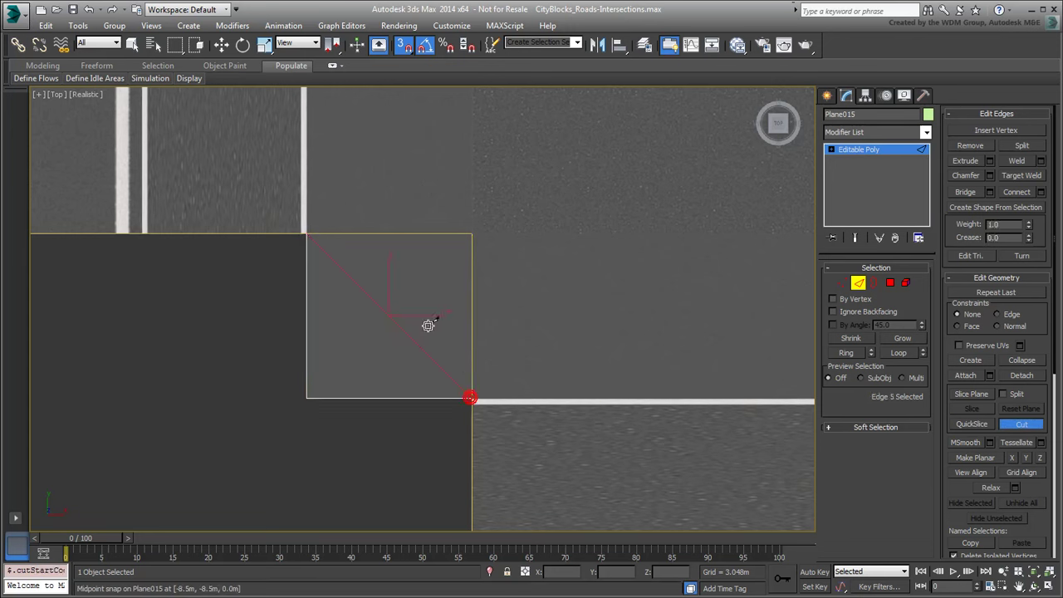
Step: Delete the corner plane's lower-left triangular polygon, exit polygon editing and deselect the plane
click(890, 283)
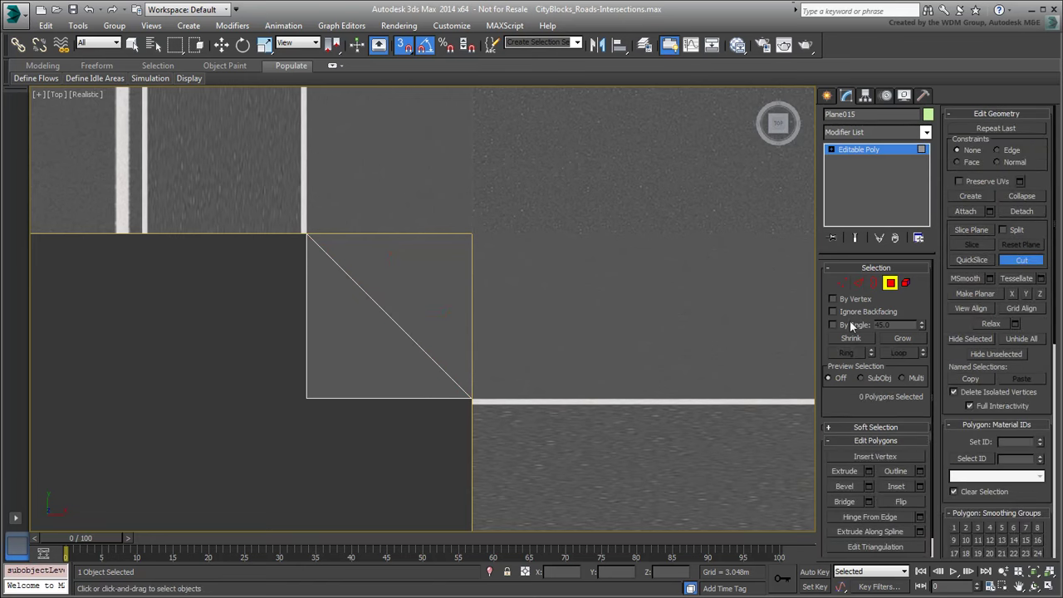
click(336, 357)
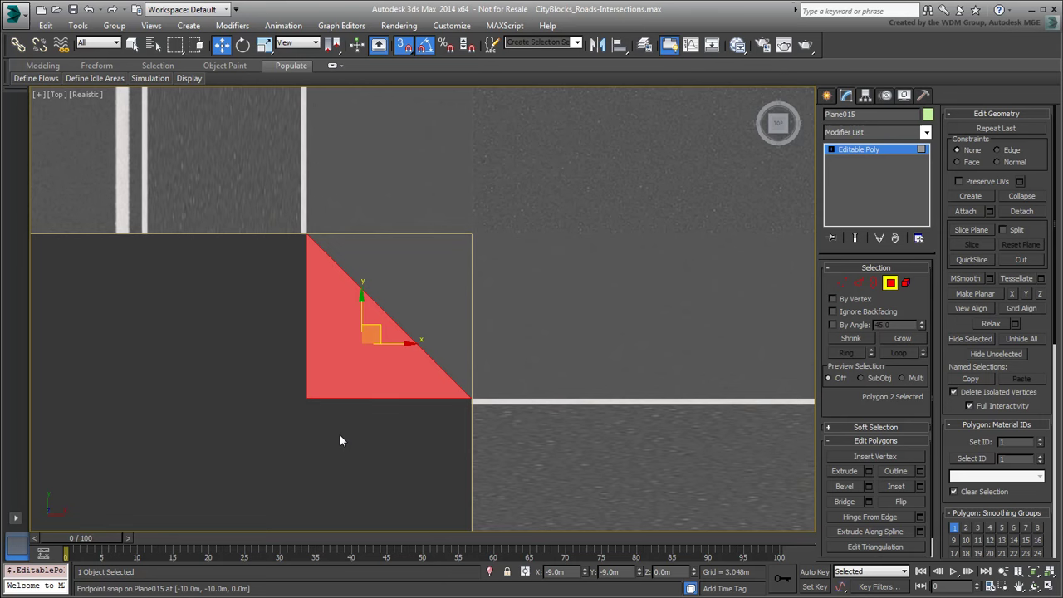
key(Delete)
middle_drag(370, 382, 304, 370)
click(889, 282)
scroll(274, 378, down, 5)
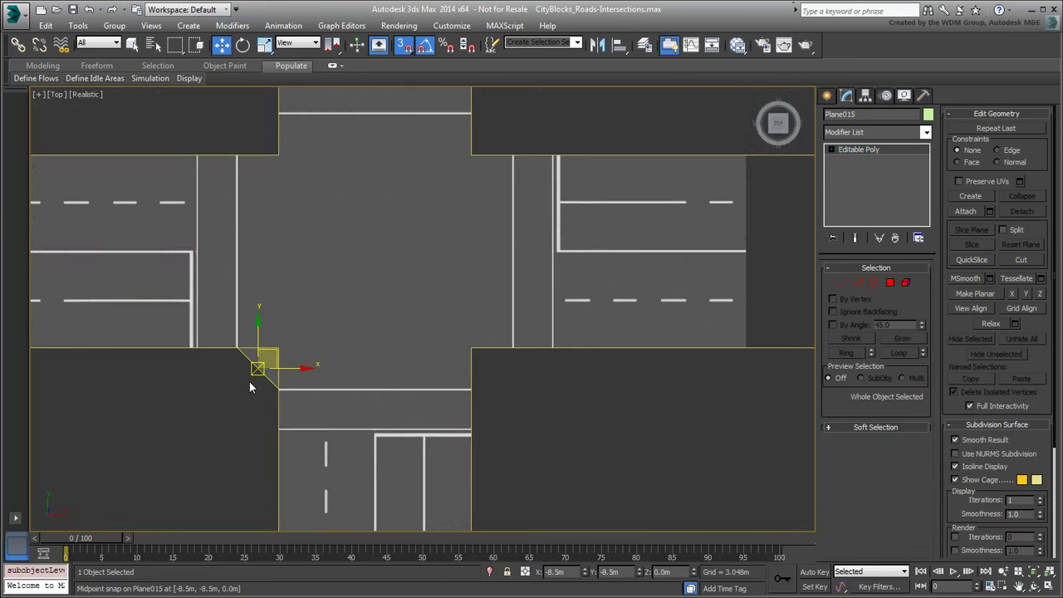
click(600, 427)
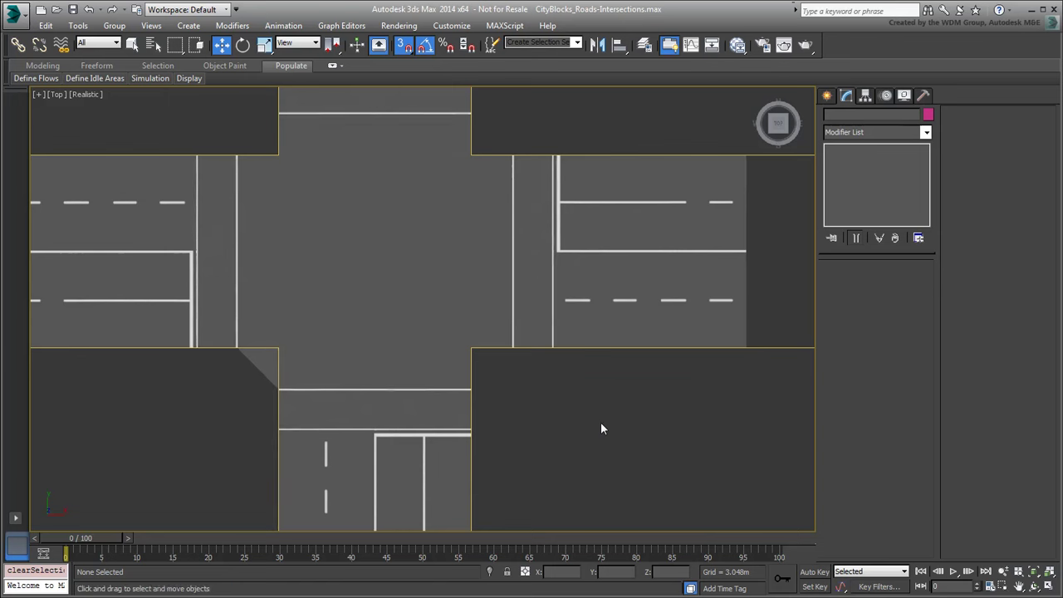
Step: Rotate-clone the cut corner piece in 90° increments around the world centre to fill the intersection's other three corners, and deselect
click(272, 388)
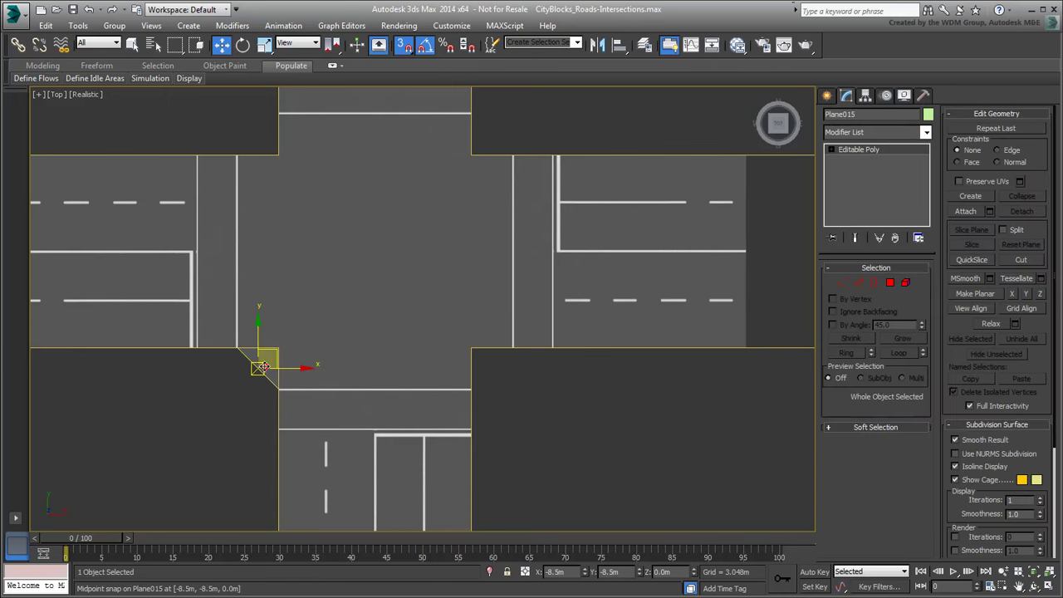
right_click(544, 424)
click(561, 446)
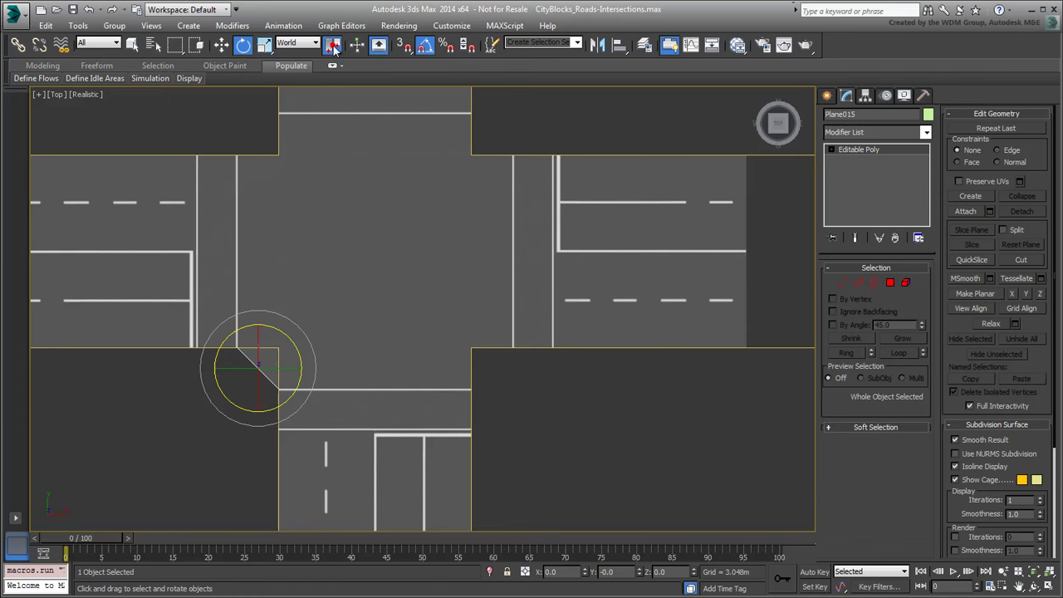
drag(332, 44, 333, 112)
shift+drag(402, 290, 441, 246)
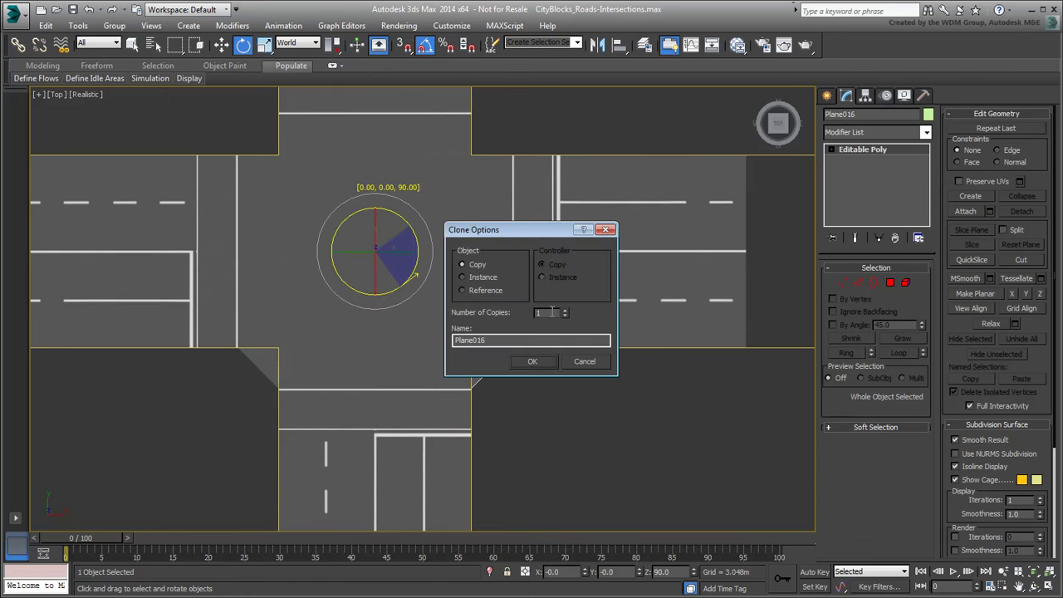
click(532, 362)
scroll(548, 391, up, 1)
middle_drag(574, 423, 600, 453)
click(598, 454)
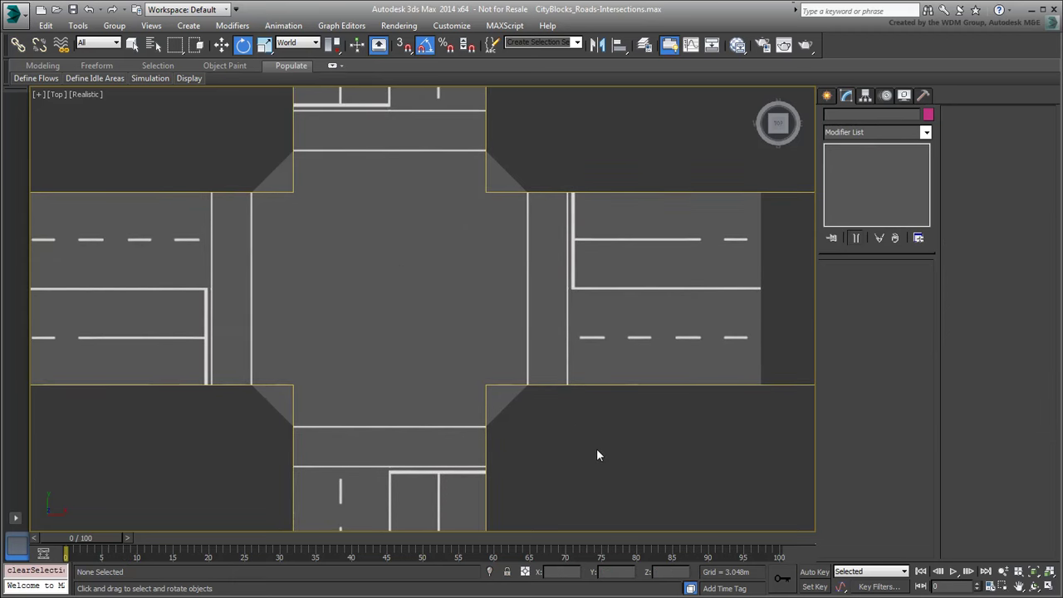
Step: Switch to the Move tool and examine the intersection's centre and road planes as separate objects, ending with nothing selected
scroll(575, 437, down, 2)
middle_drag(572, 439, 525, 383)
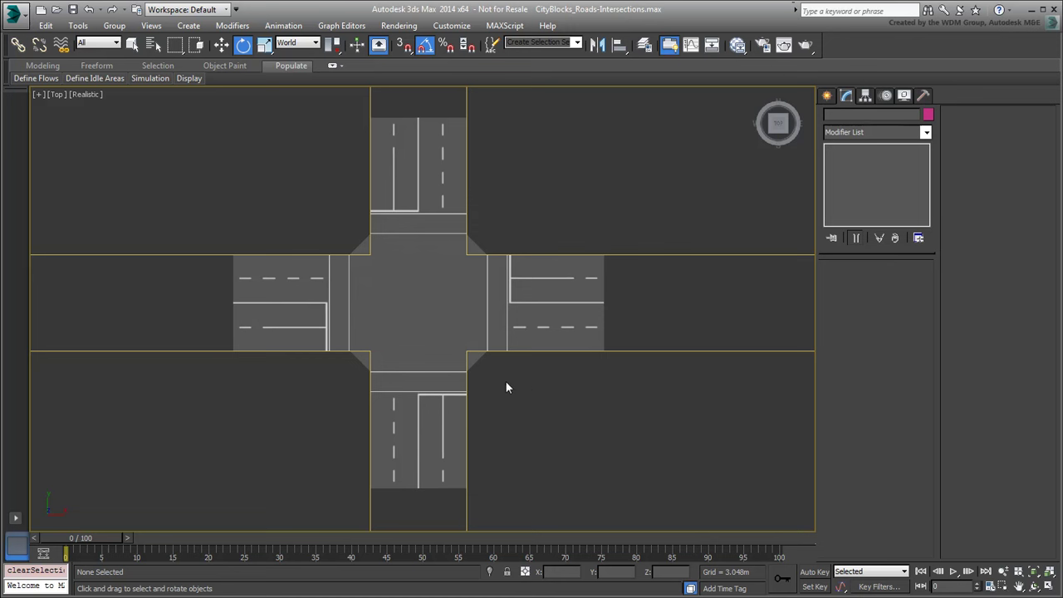
click(422, 323)
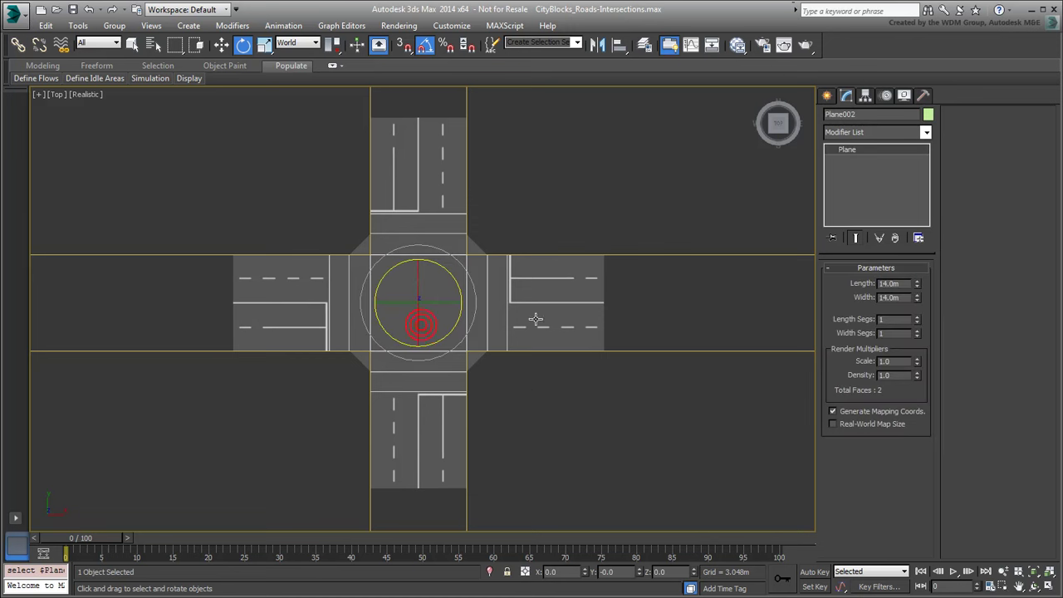
right_click(599, 424)
click(631, 437)
click(536, 282)
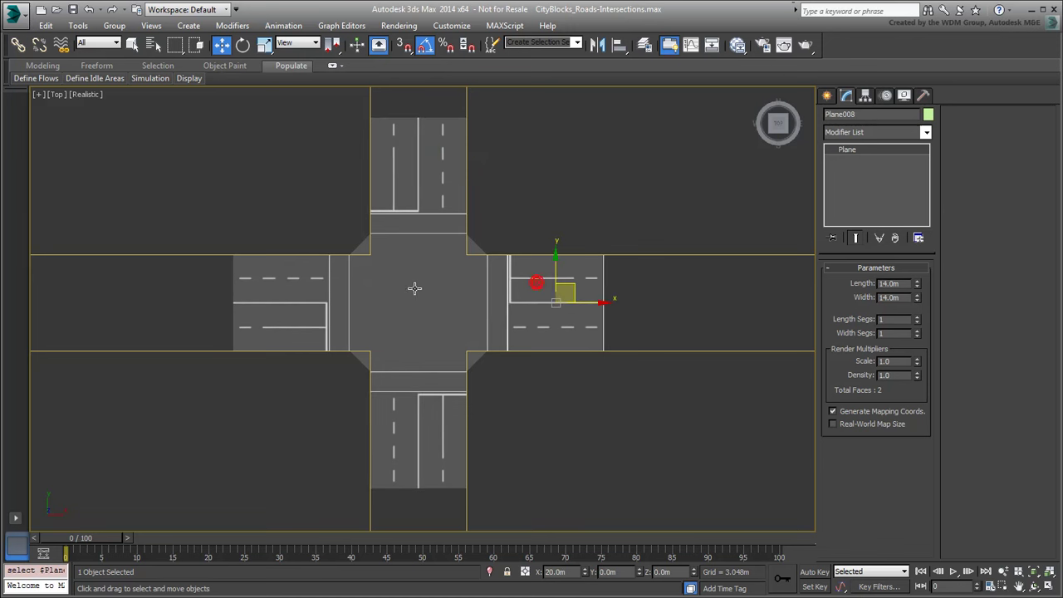
click(406, 303)
click(408, 425)
click(570, 425)
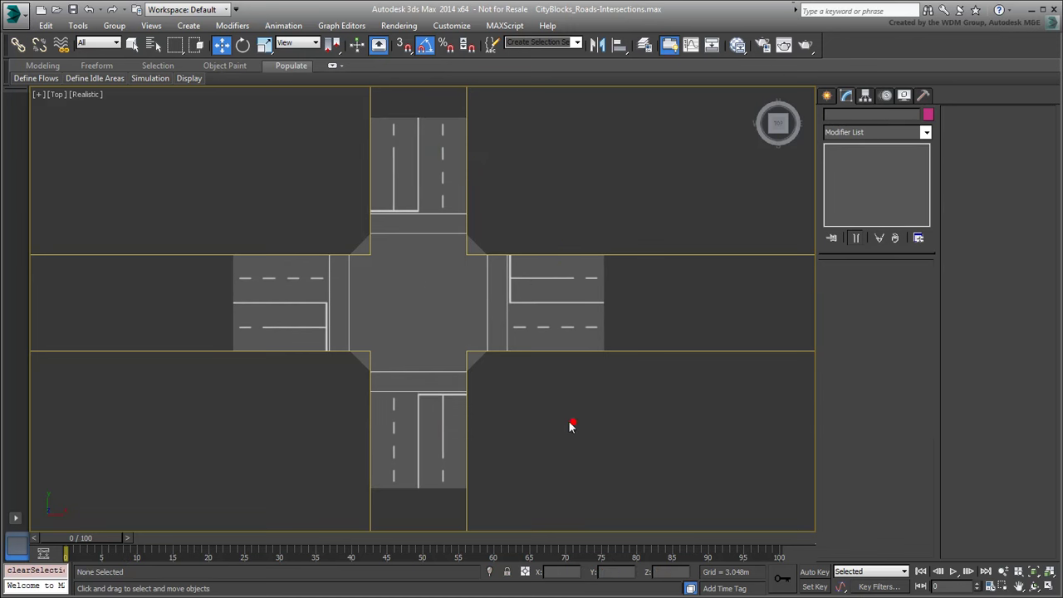
Step: Convert the 14 m centre plane of the intersection to an Editable Poly
click(432, 317)
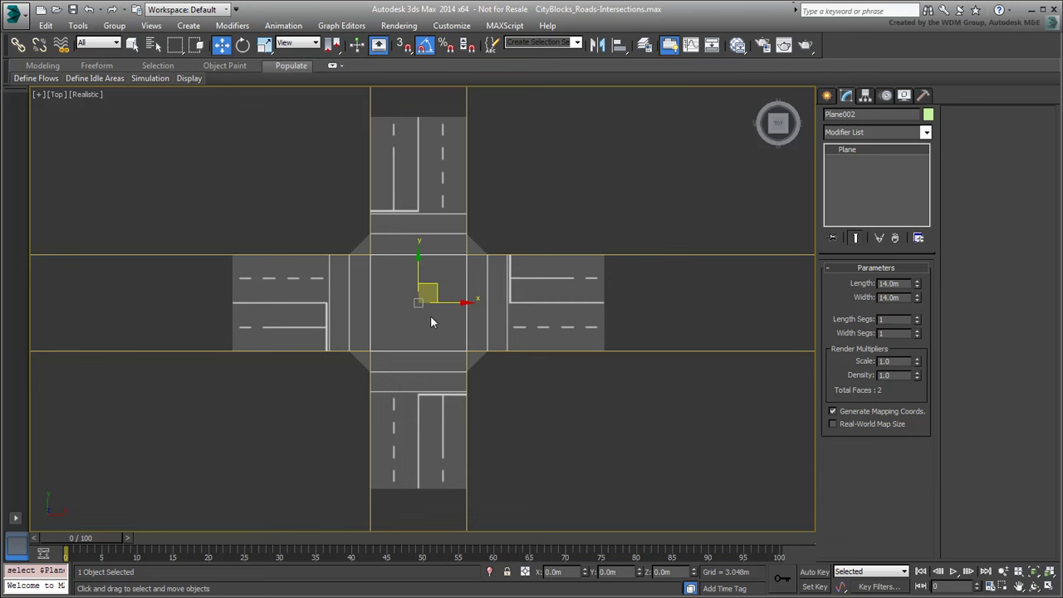
right_click(430, 315)
mouse_move(476, 437)
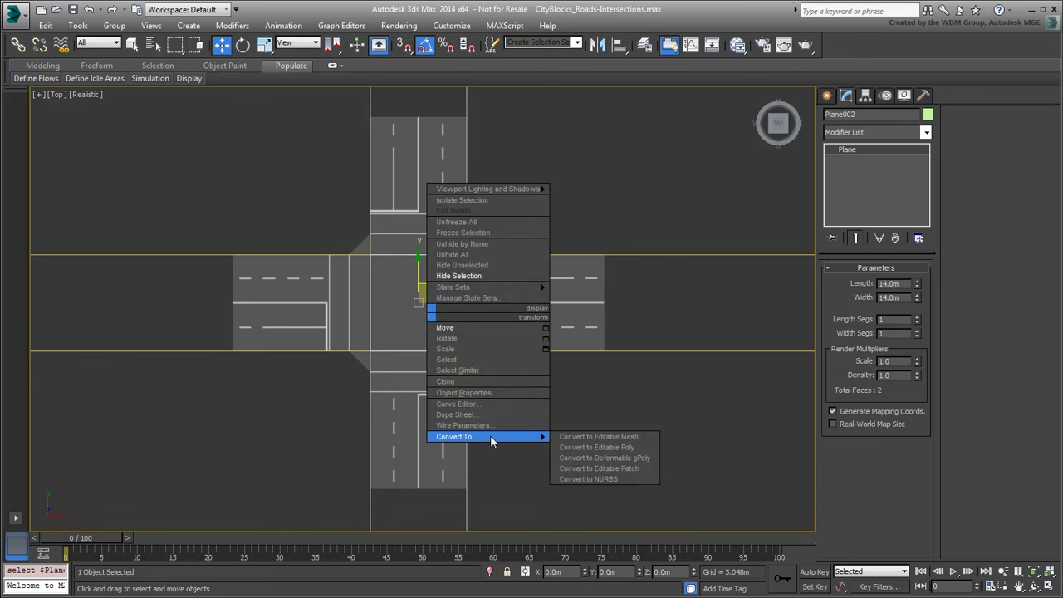
click(618, 448)
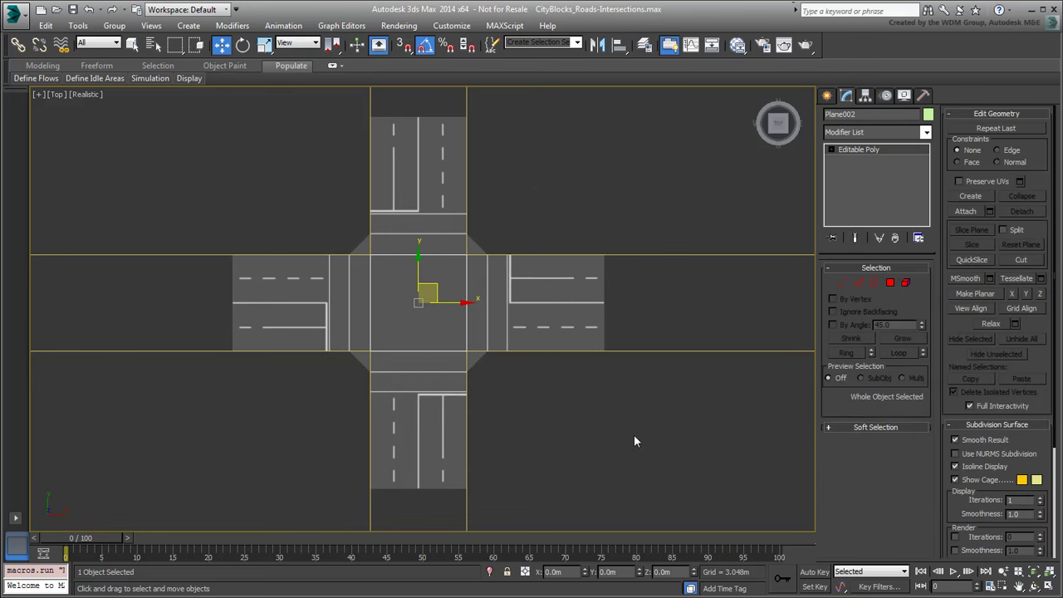
Step: Attach the unmarked strips and the corner pieces surrounding the centre plane to it
click(967, 210)
click(477, 297)
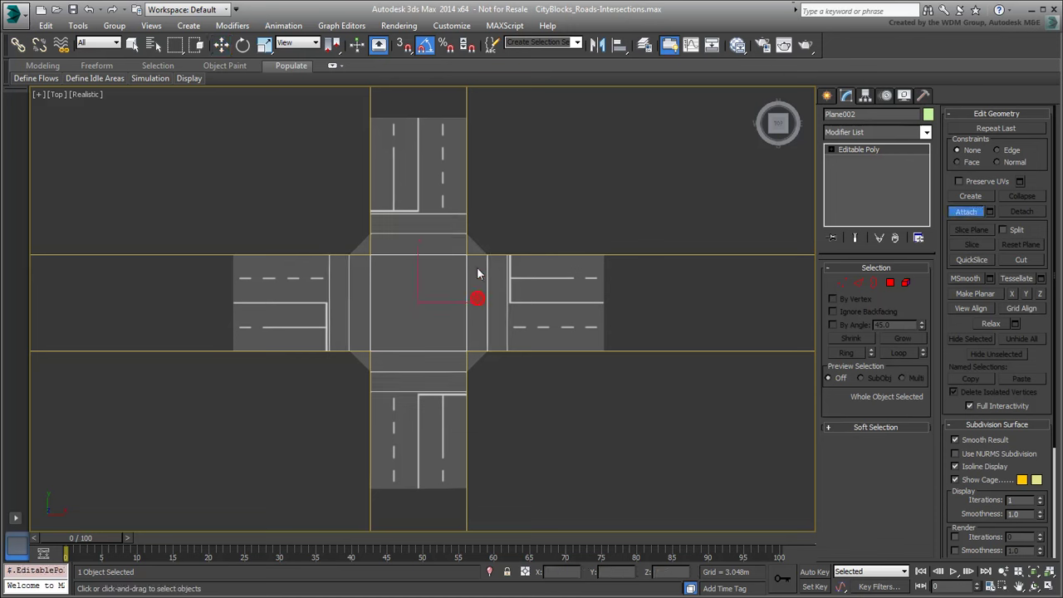
click(447, 250)
click(363, 244)
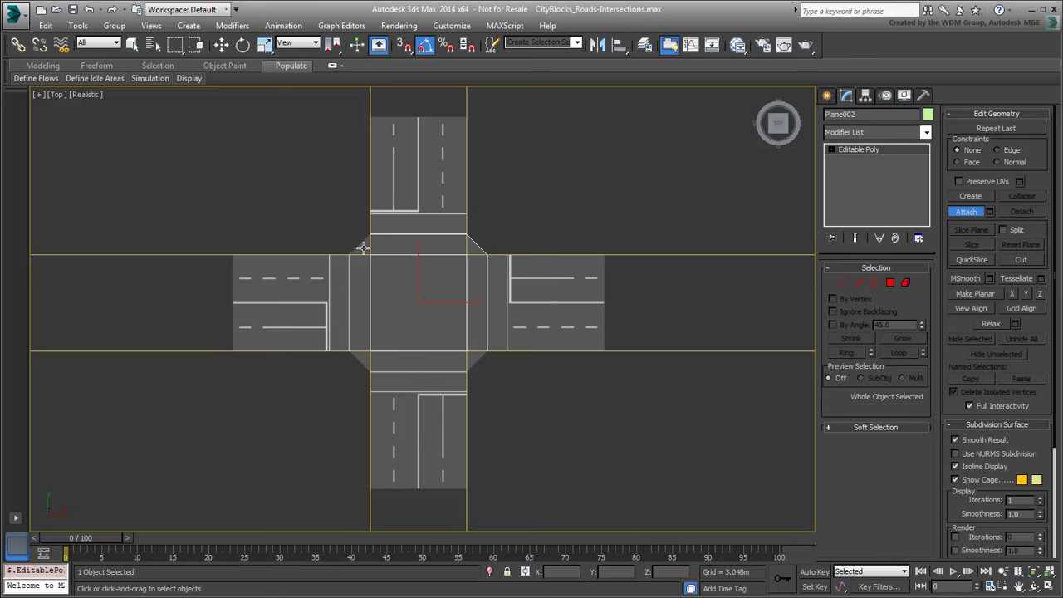
click(362, 359)
click(409, 361)
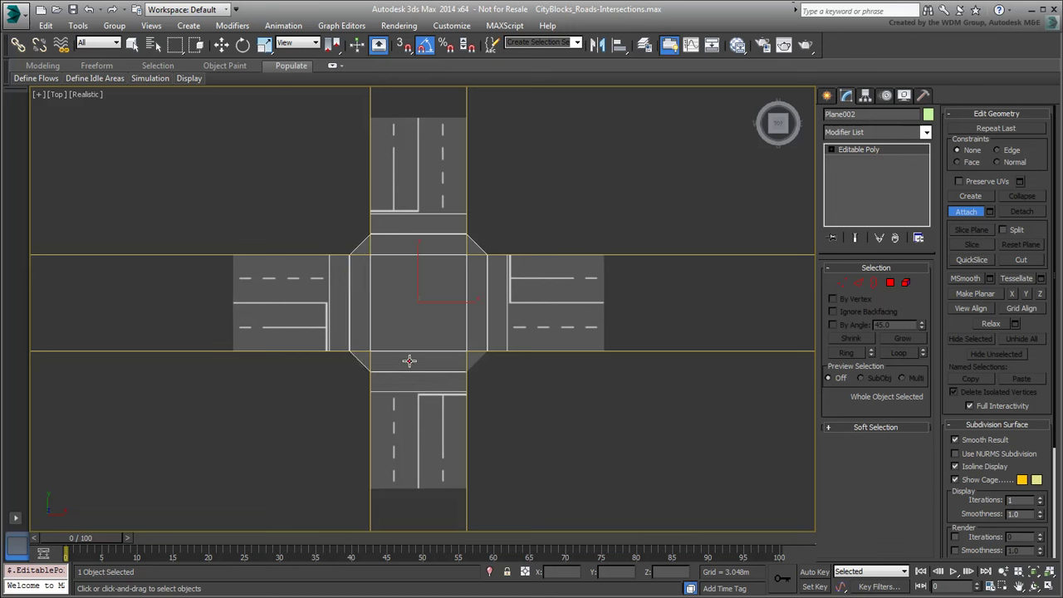
click(475, 360)
Step: Attach the east and north crosswalk planes to the centre object with Match Material IDs to Material and Condense Material and IDs
click(497, 336)
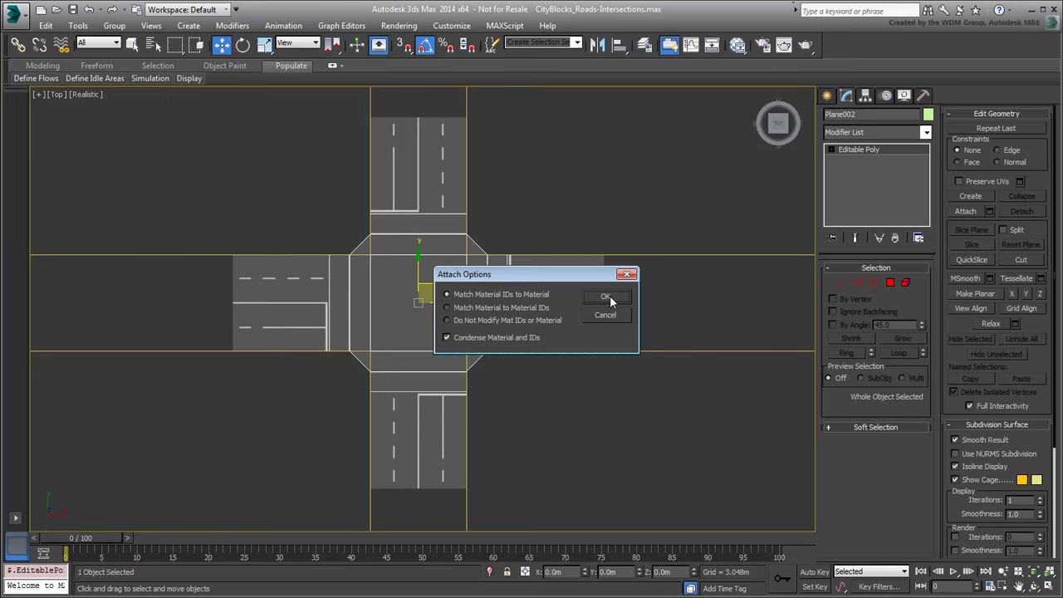
click(610, 295)
click(426, 224)
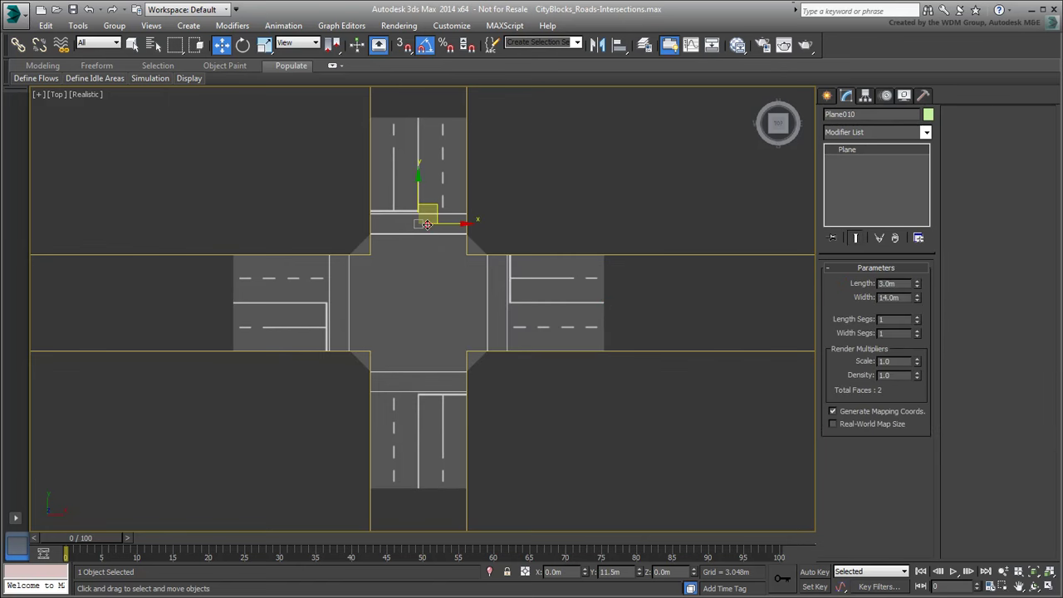
click(427, 286)
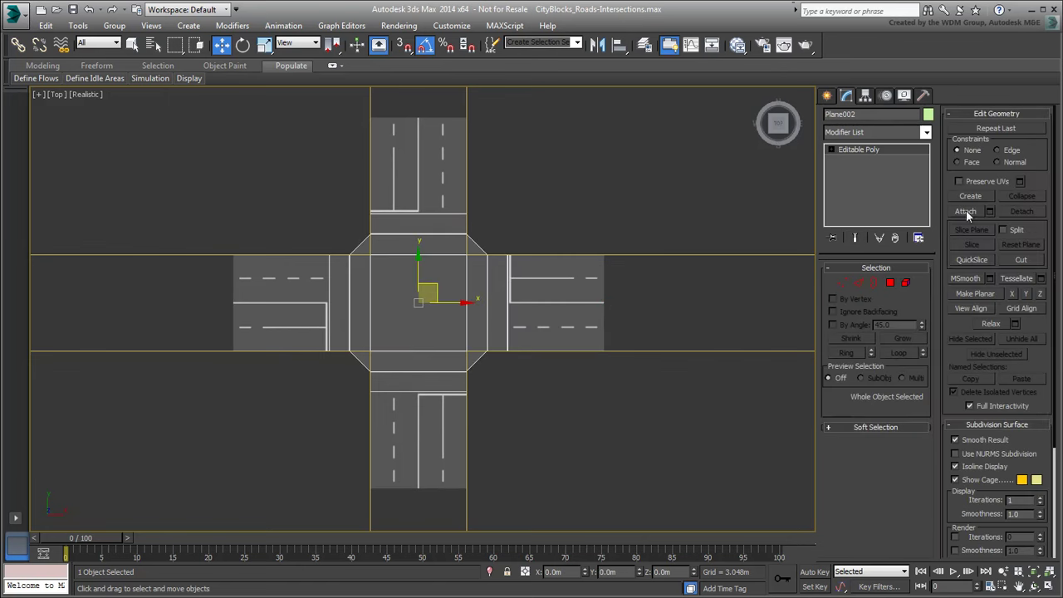
click(966, 213)
click(421, 226)
click(607, 296)
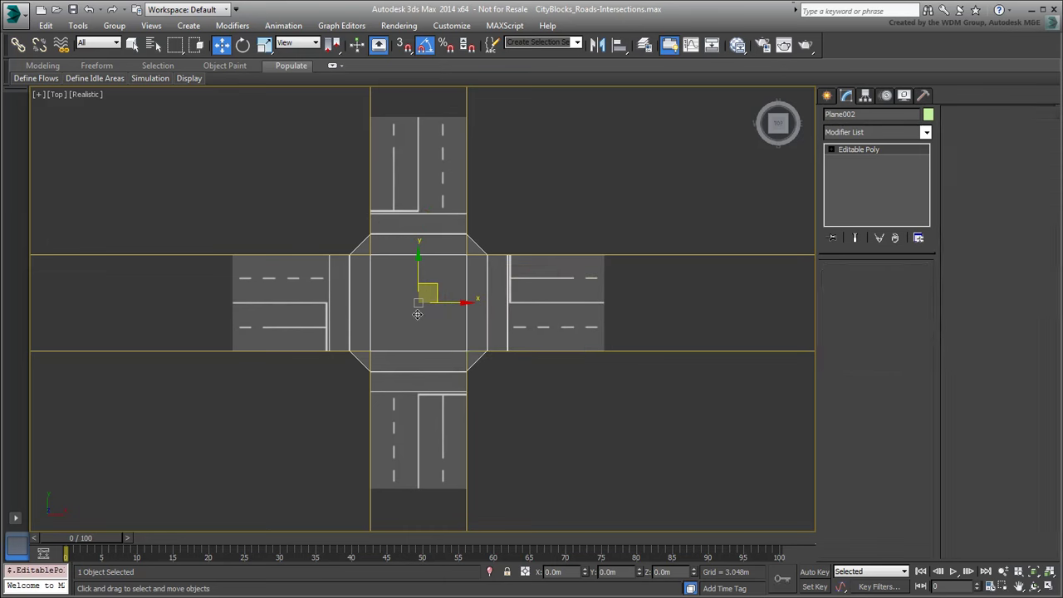
Step: Attach the west and south crosswalk planes to the centre object, matching material IDs to material
click(967, 212)
click(341, 292)
click(601, 297)
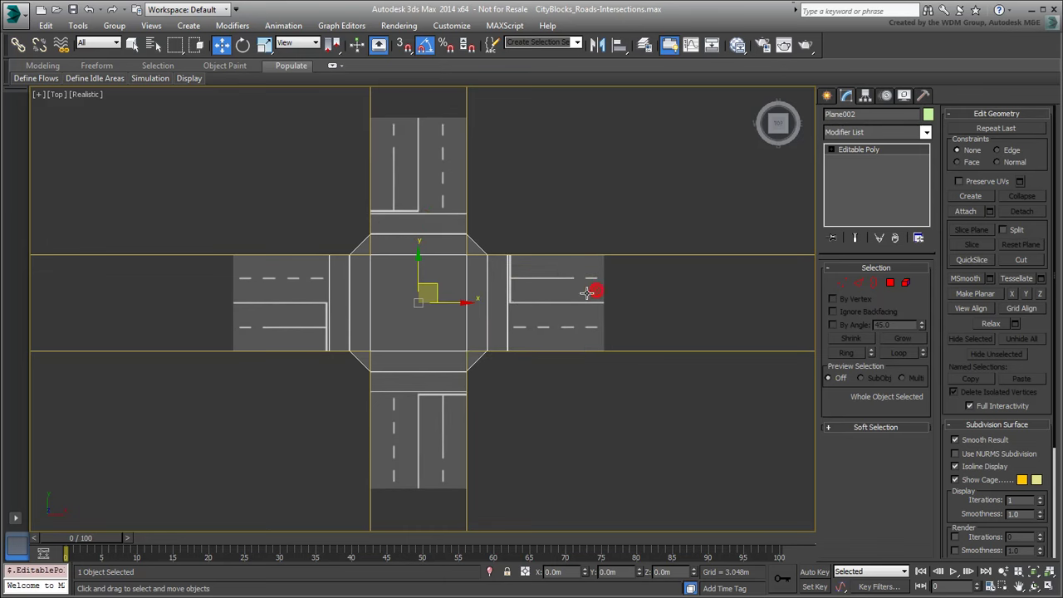
click(965, 212)
click(411, 384)
click(602, 292)
Step: Attach the east and north road segments to the centre object, matching material IDs to material
click(966, 212)
click(565, 299)
click(604, 296)
click(966, 212)
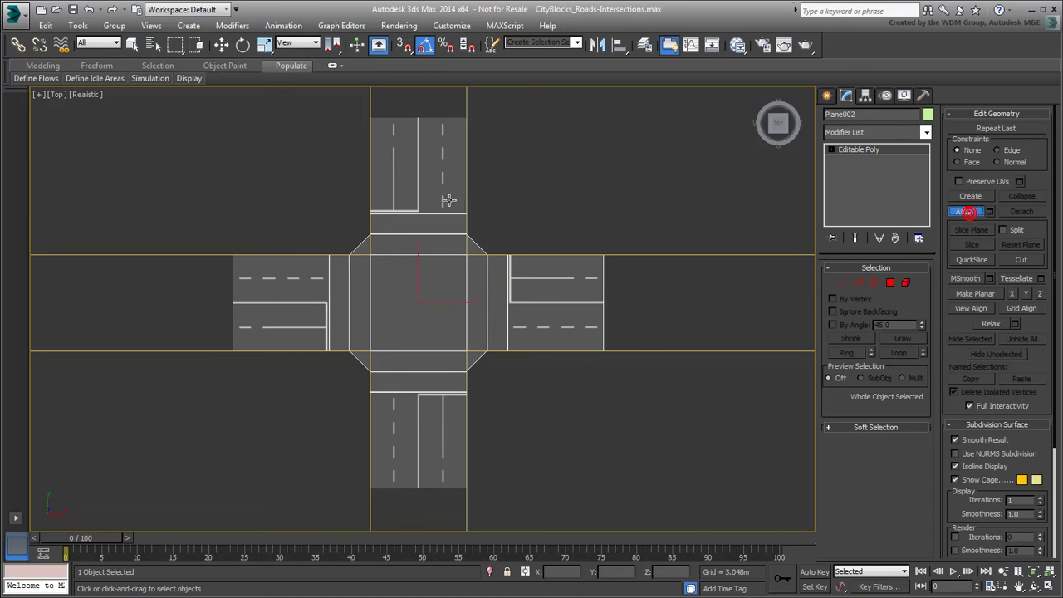
click(448, 200)
click(604, 300)
Step: Attach the west and south road segments to the centre object, matching material IDs to material
click(966, 212)
right_click(617, 295)
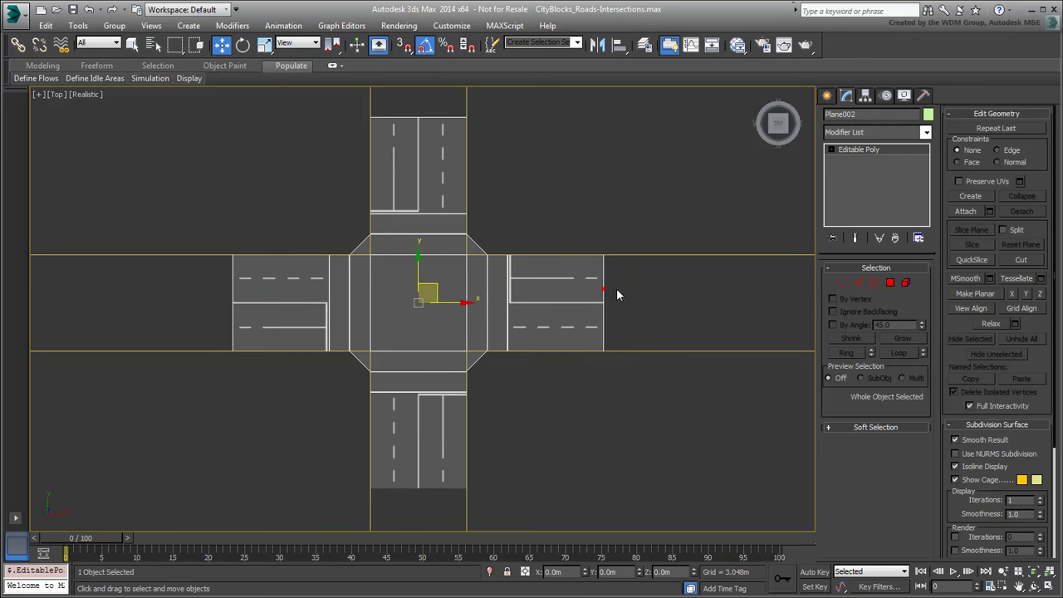
click(966, 211)
click(282, 303)
click(605, 295)
mouse_move(437, 293)
mouse_down()
mouse_move(396, 276)
mouse_move(427, 242)
mouse_move(457, 310)
mouse_move(437, 292)
mouse_up()
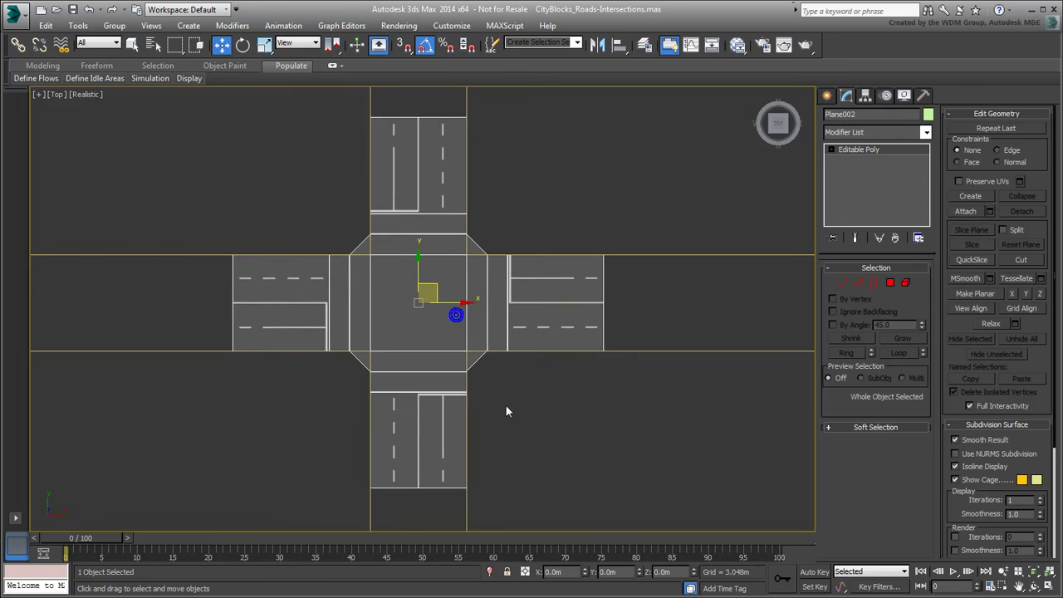
Step: Clear all nodes from the Slate Material Editor's Roads view and pick the combined intersection's material into it
click(737, 45)
scroll(231, 245, down, 1)
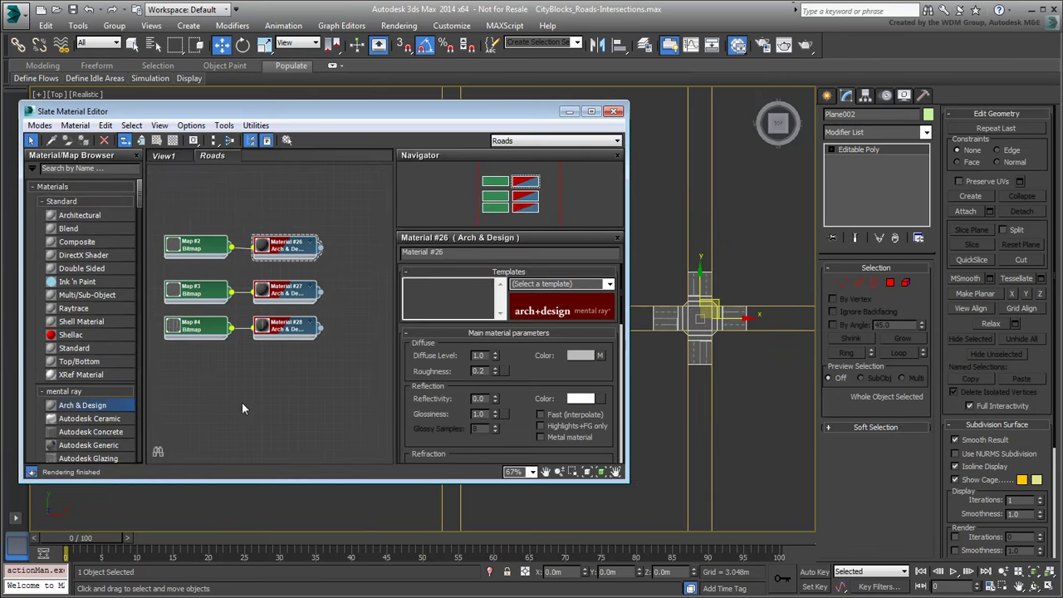
key(ctrl+a)
key(Delete)
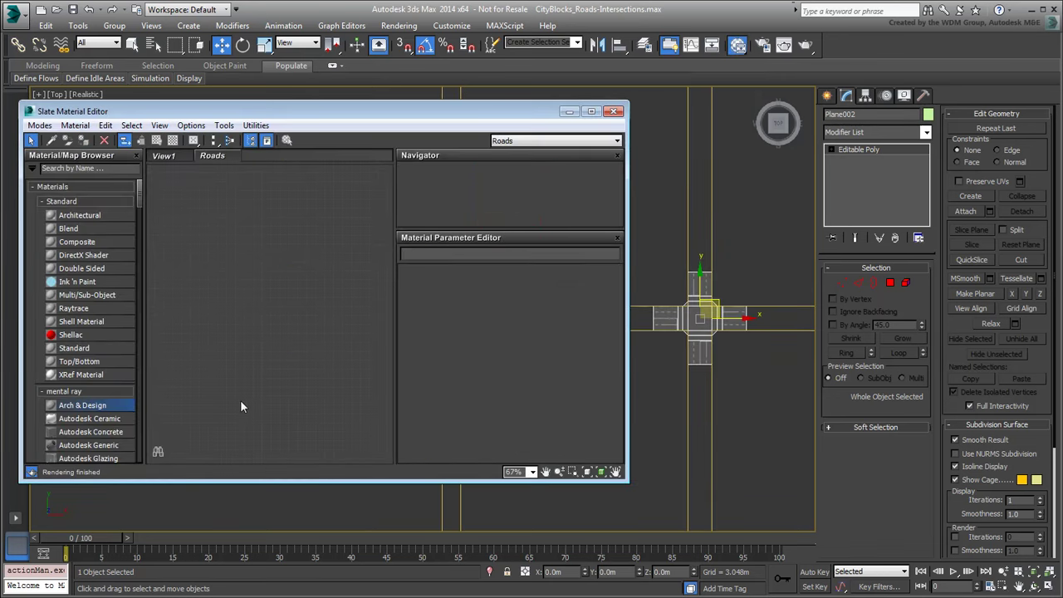
click(52, 141)
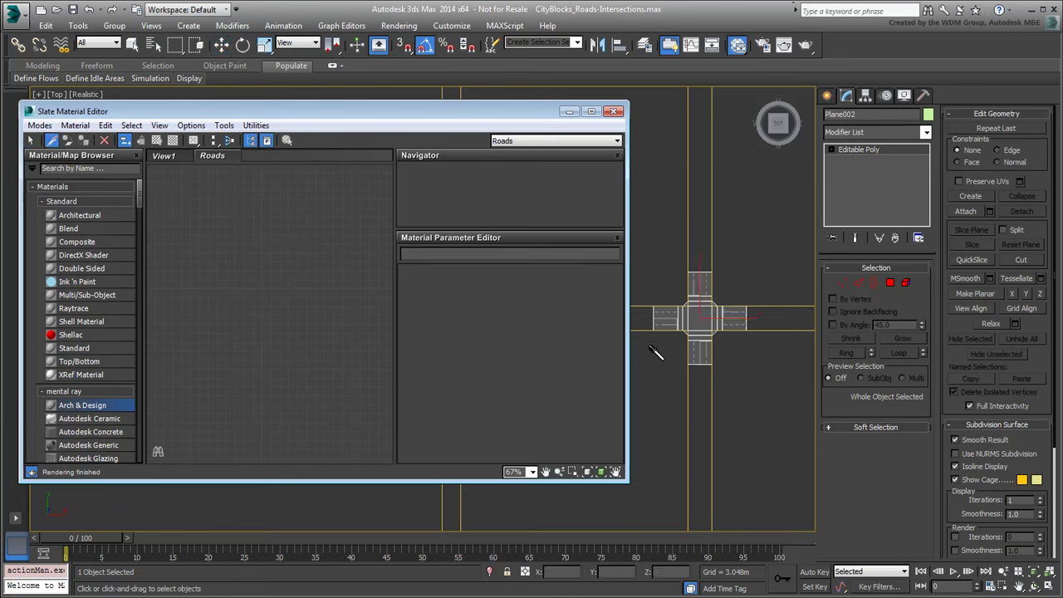
click(697, 309)
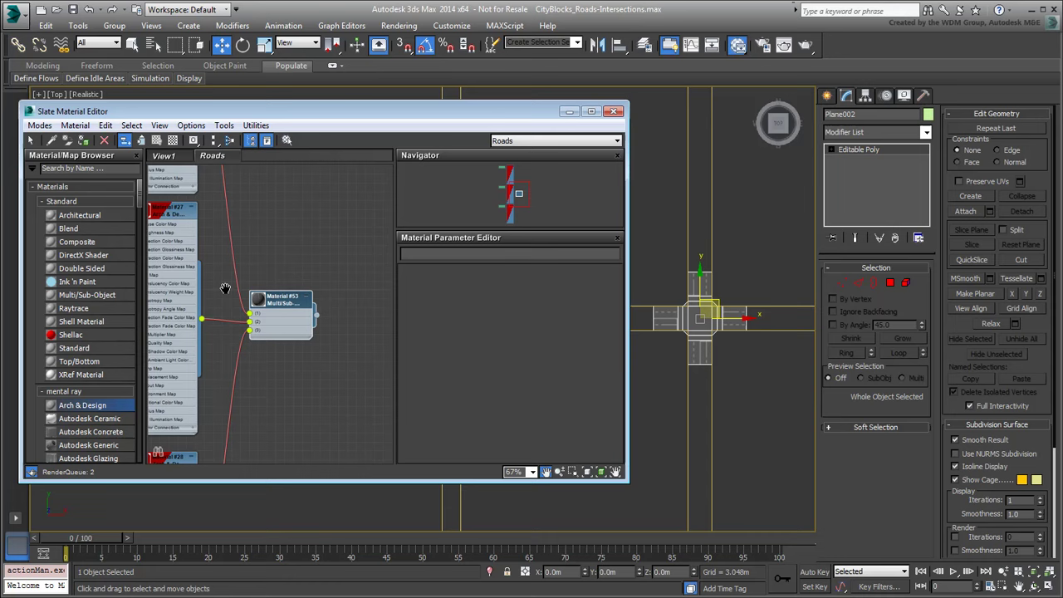
Step: Collapse the three Arch & Design material nodes and lay out the Multi/Sub-Object material graph compactly
scroll(225, 288, down, 5)
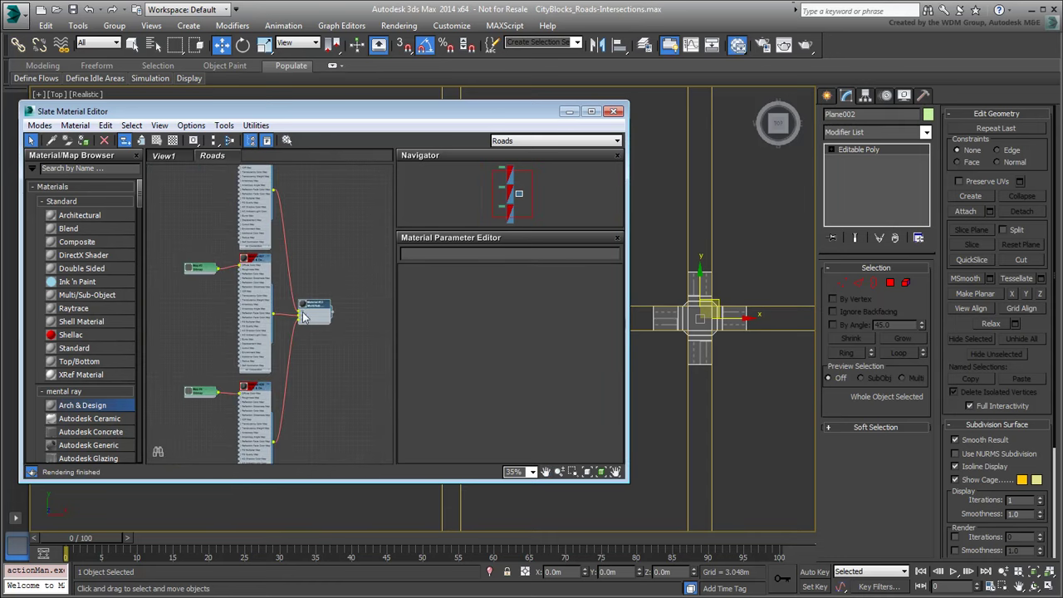
scroll(331, 357, up, 5)
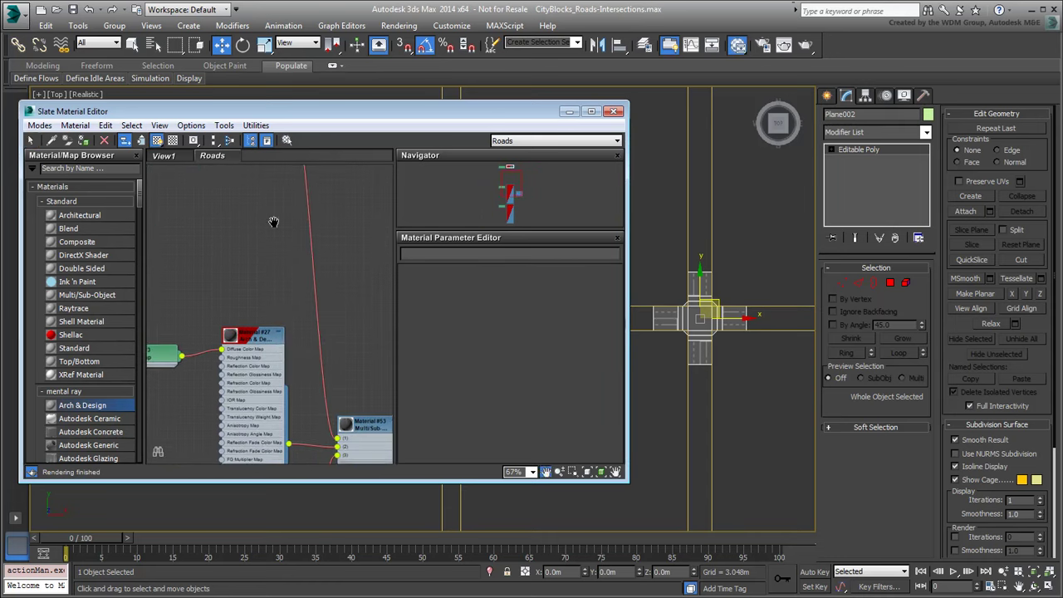
middle_drag(279, 324, 298, 135)
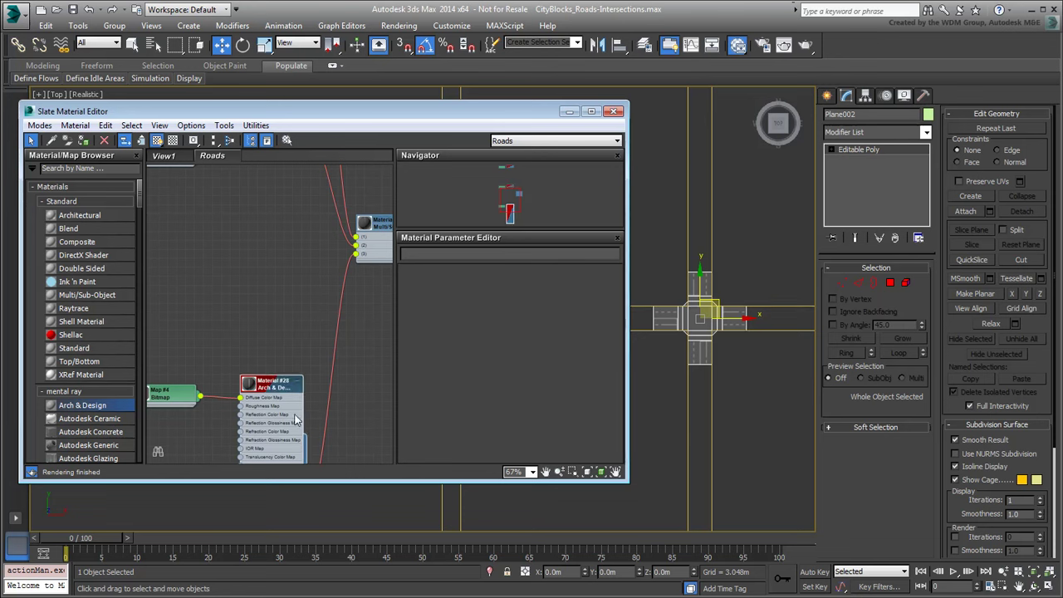
click(299, 384)
scroll(299, 374, down, 3)
scroll(287, 339, up, 3)
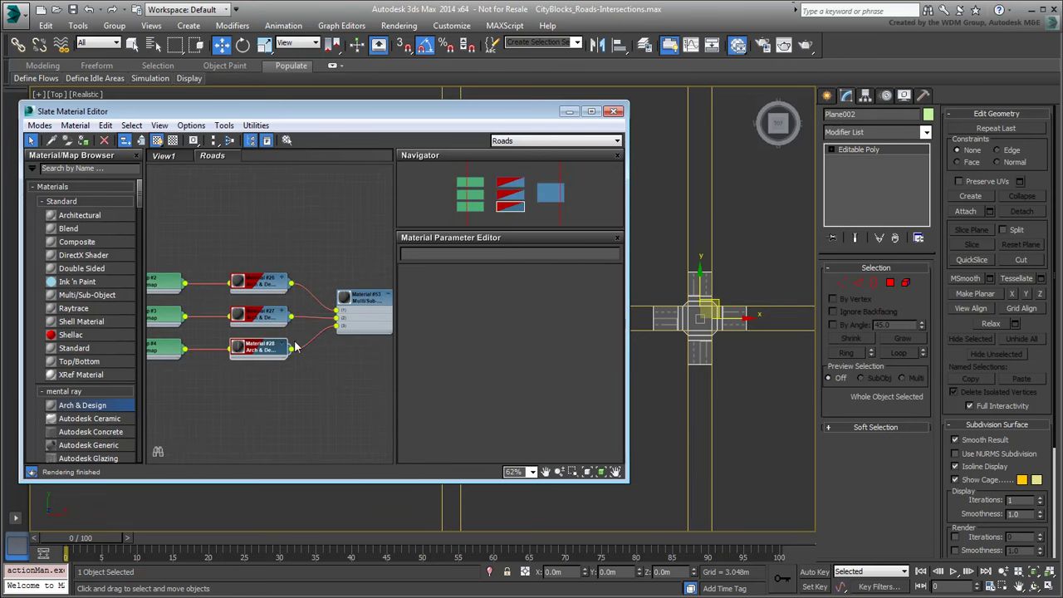
scroll(303, 333, up, 1)
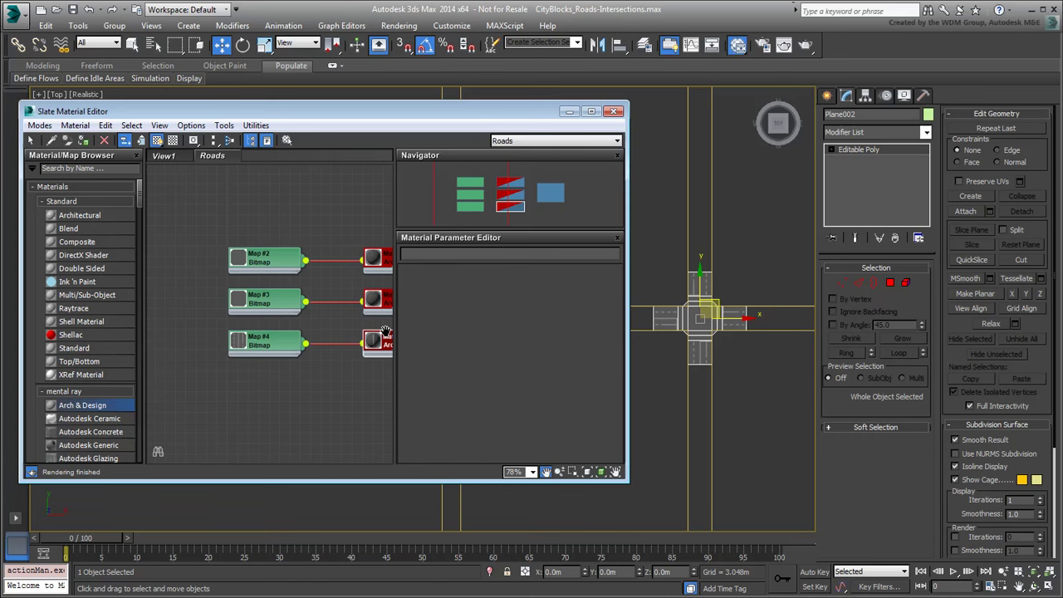
middle_drag(249, 332, 177, 331)
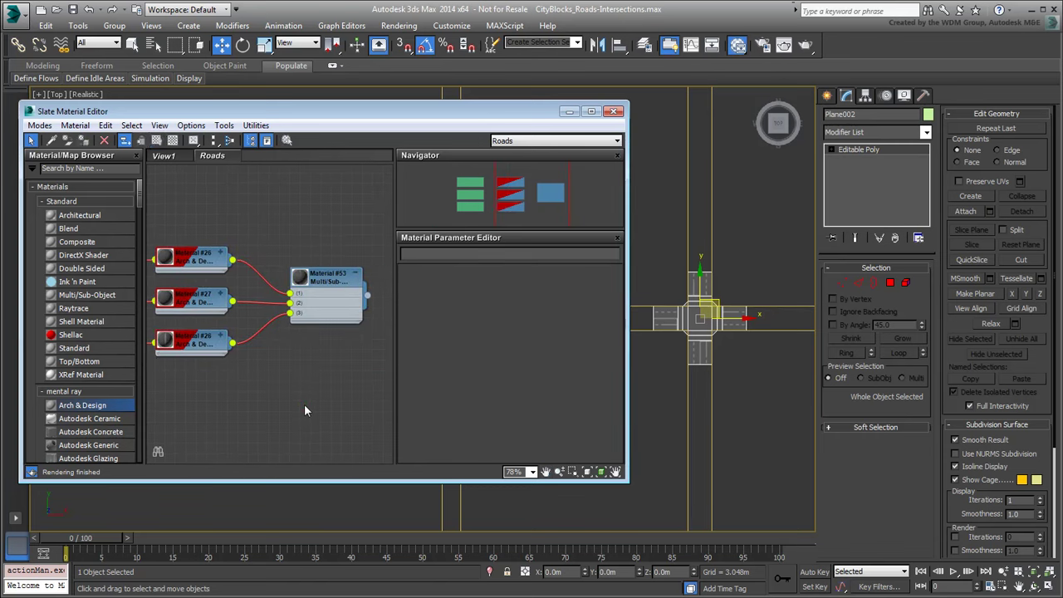
Step: Check the material IDs of the intersection's centre, south crosswalk and south road polygons
click(890, 283)
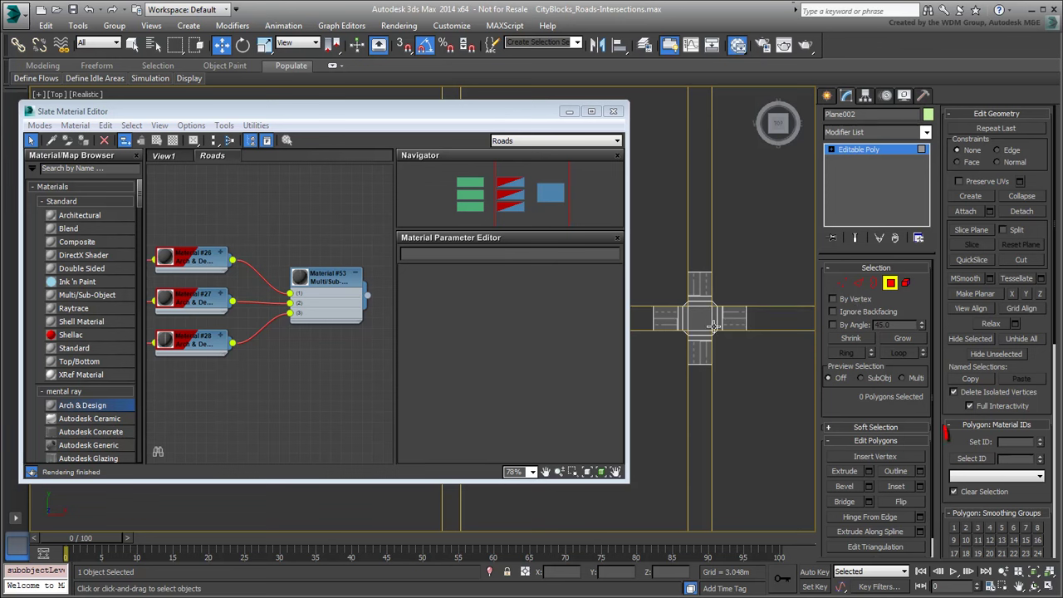
click(704, 318)
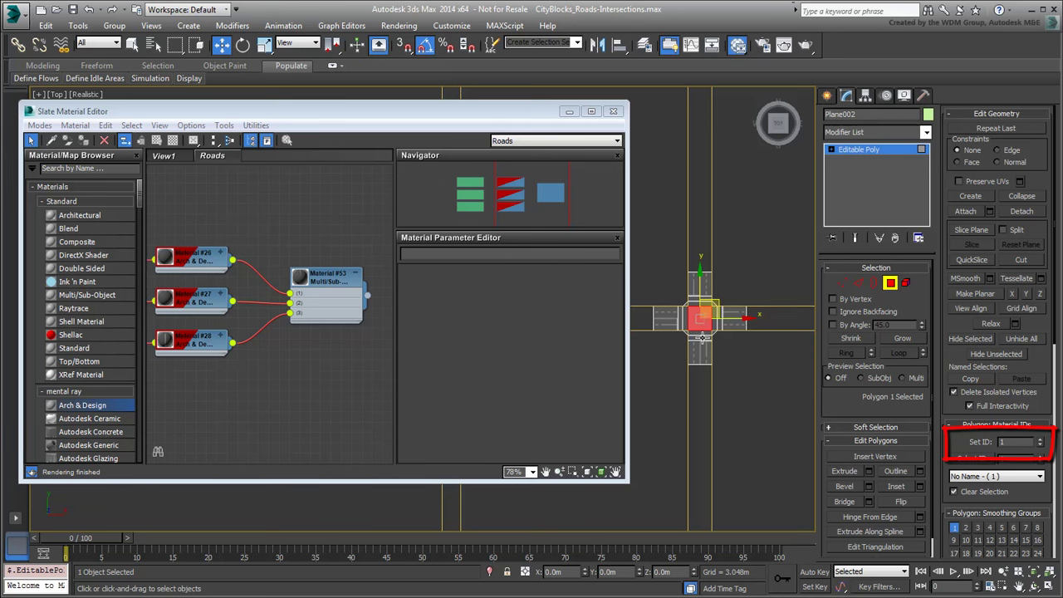
click(701, 337)
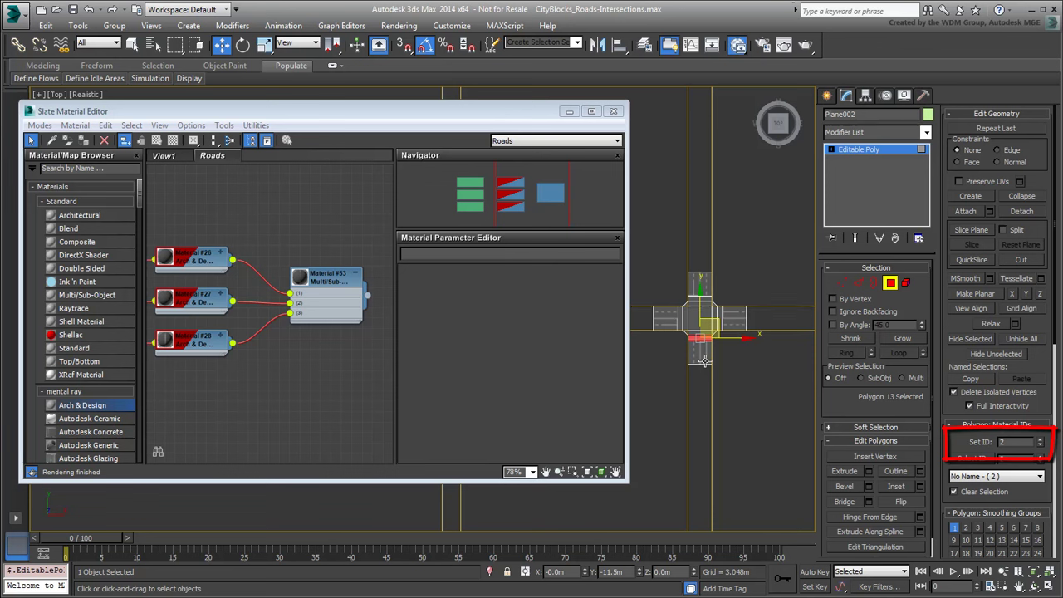
click(703, 360)
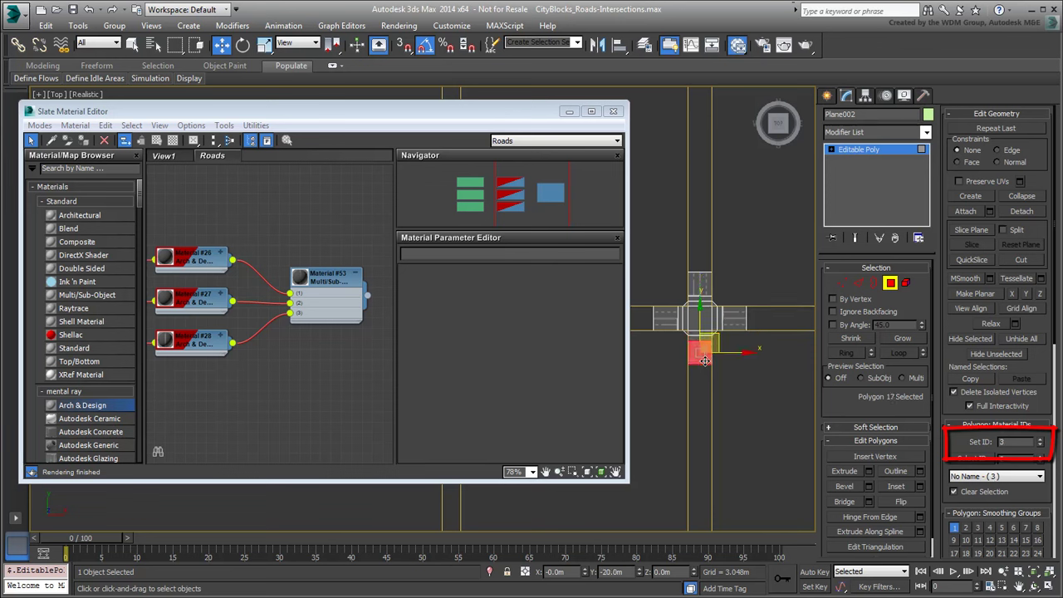
click(744, 374)
click(891, 285)
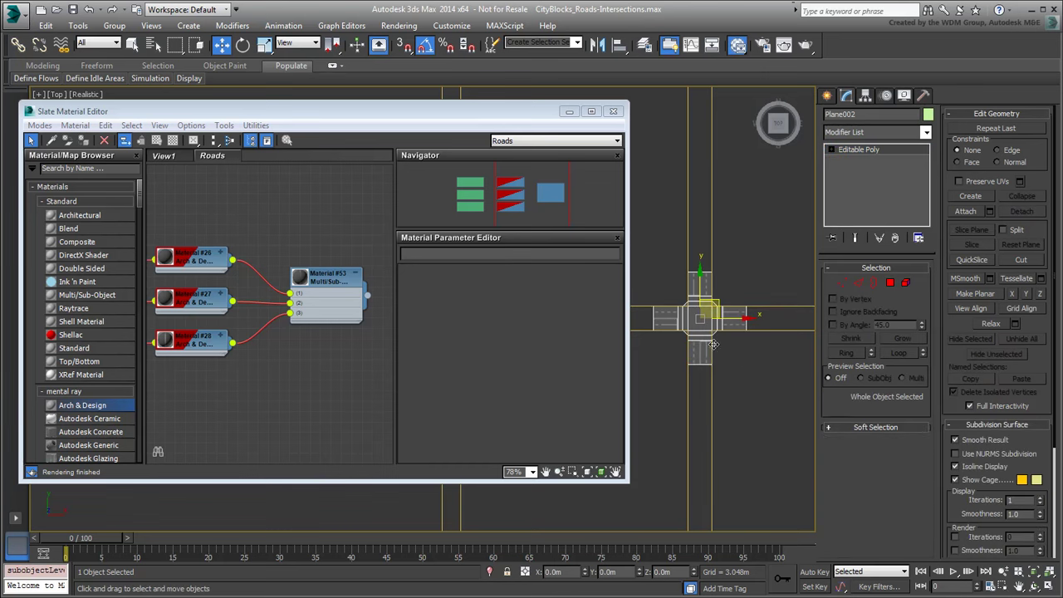
Step: Close the Slate Material Editor and enter vertex editing on the combined intersection mesh
click(613, 112)
scroll(517, 328, up, 5)
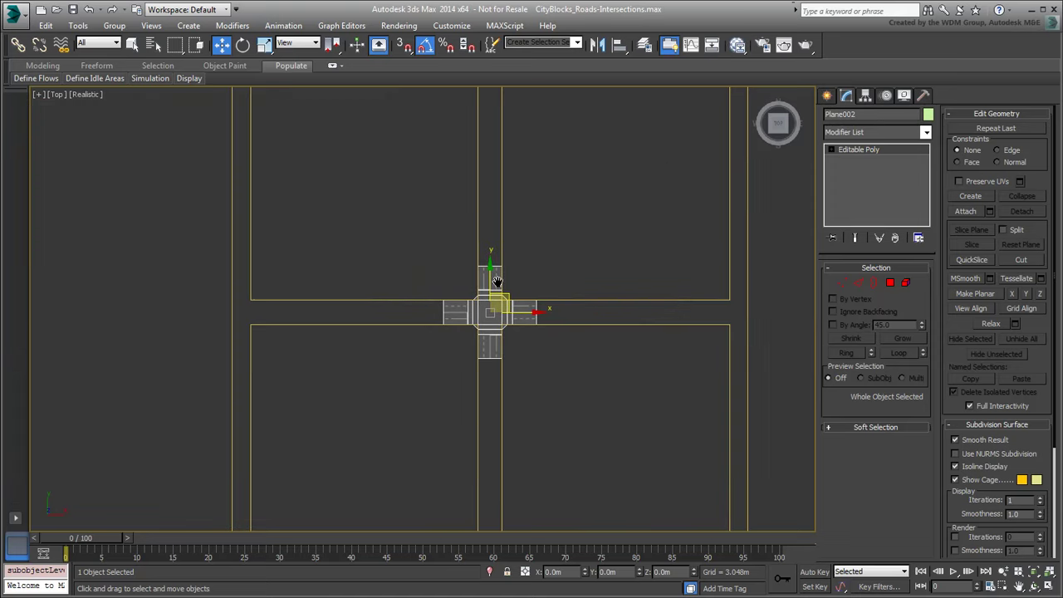
middle_drag(517, 328, 495, 218)
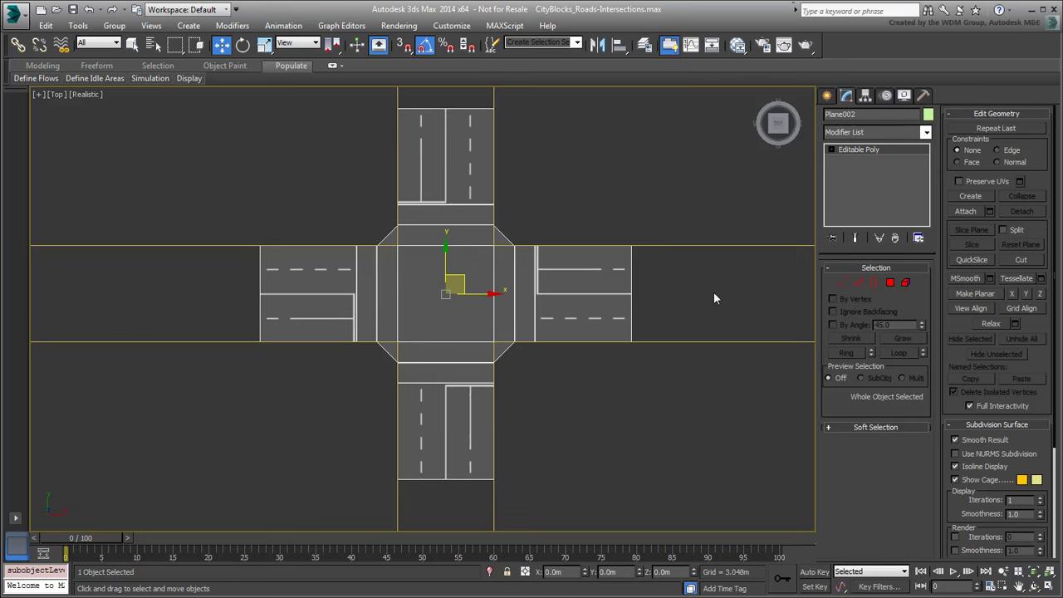
click(838, 283)
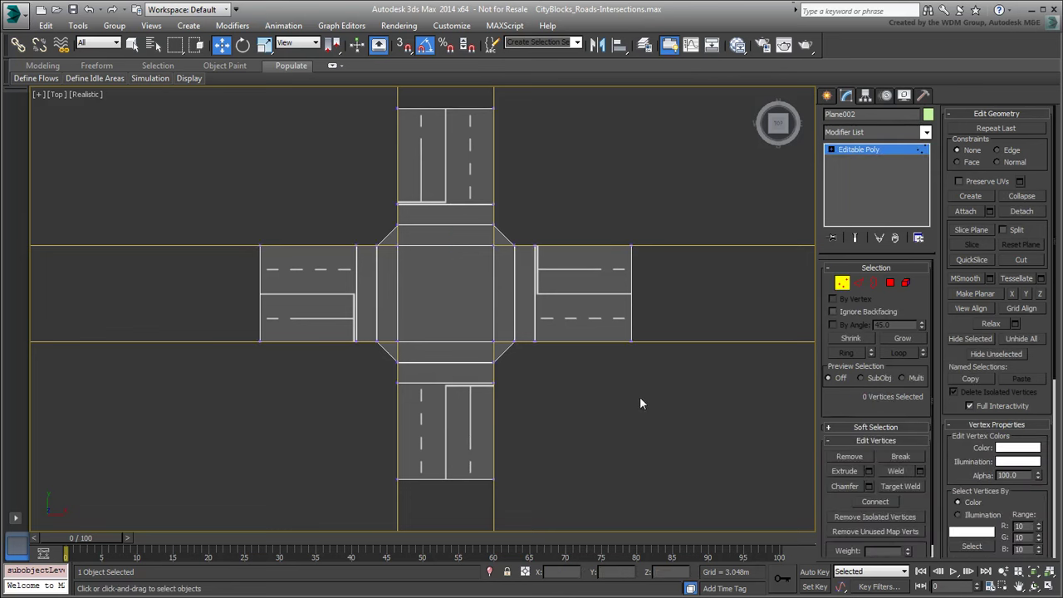
Step: Try moving the centre's southwest corner vertex and the west crosswalk's outer south vertex to test whether the pieces are joined
click(493, 246)
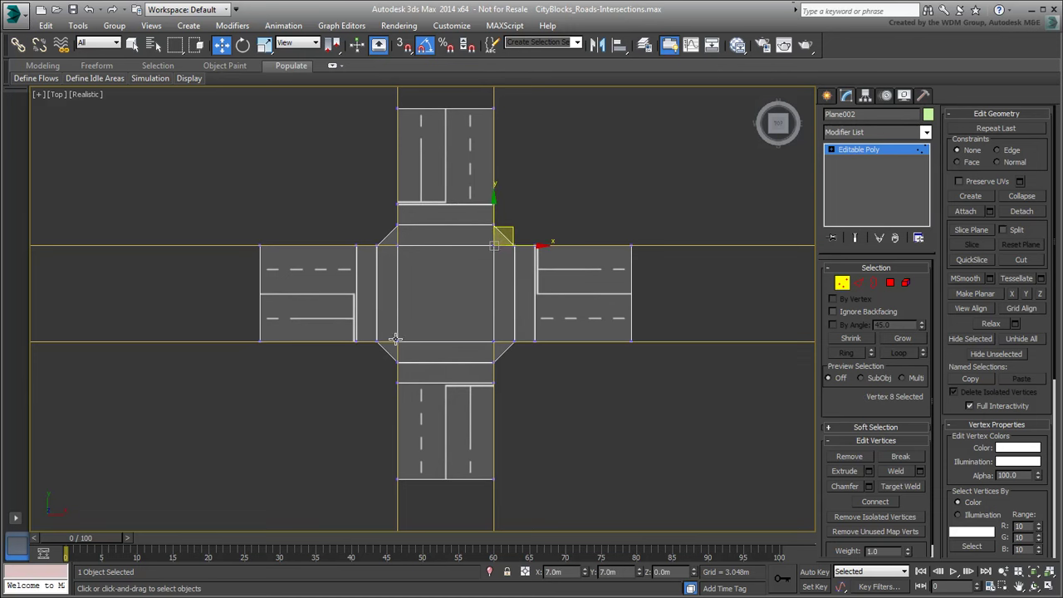
drag(398, 341, 420, 294)
right_click(421, 294)
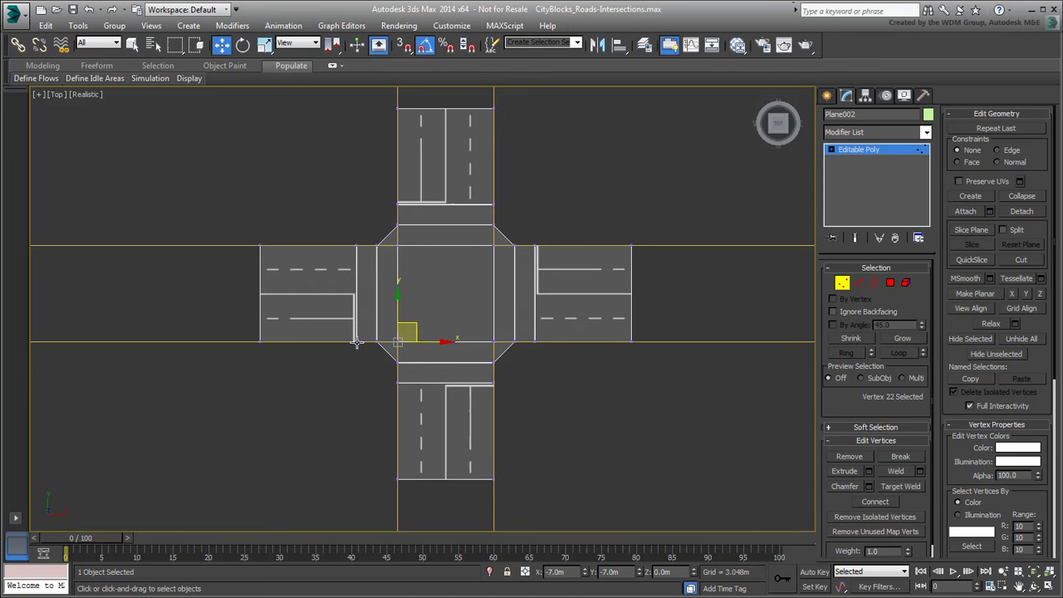
drag(357, 340, 321, 315)
right_click(321, 315)
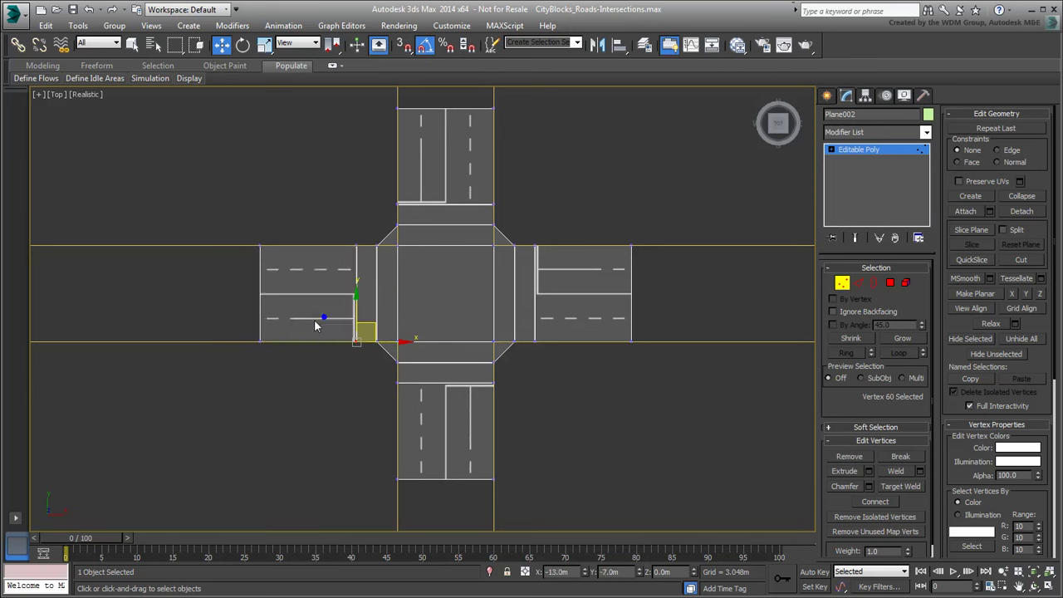
click(646, 417)
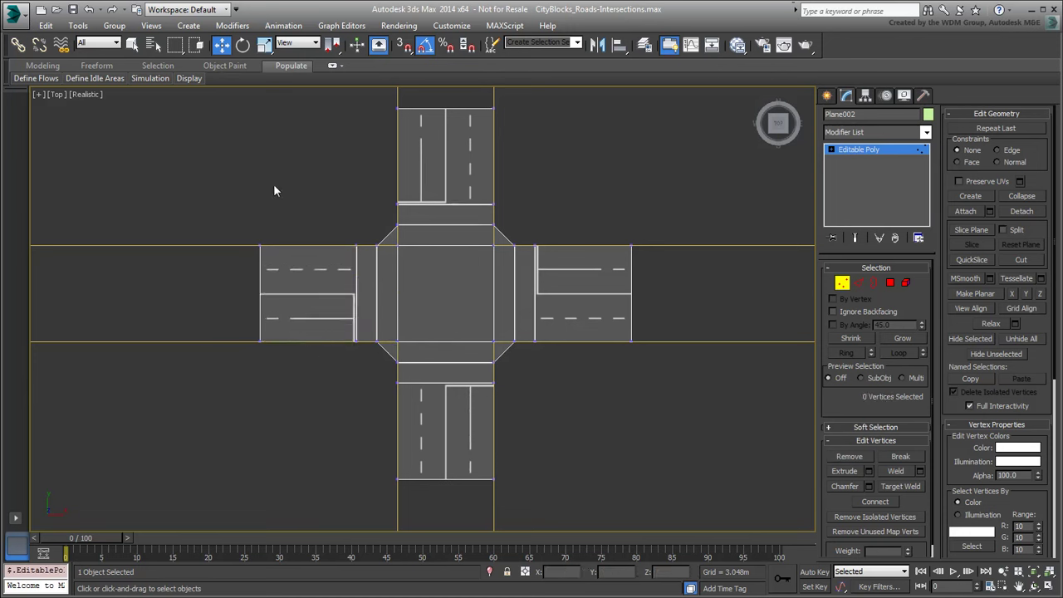
Step: Select all vertices of the intersection and weld the coincident ones together
drag(219, 96, 690, 513)
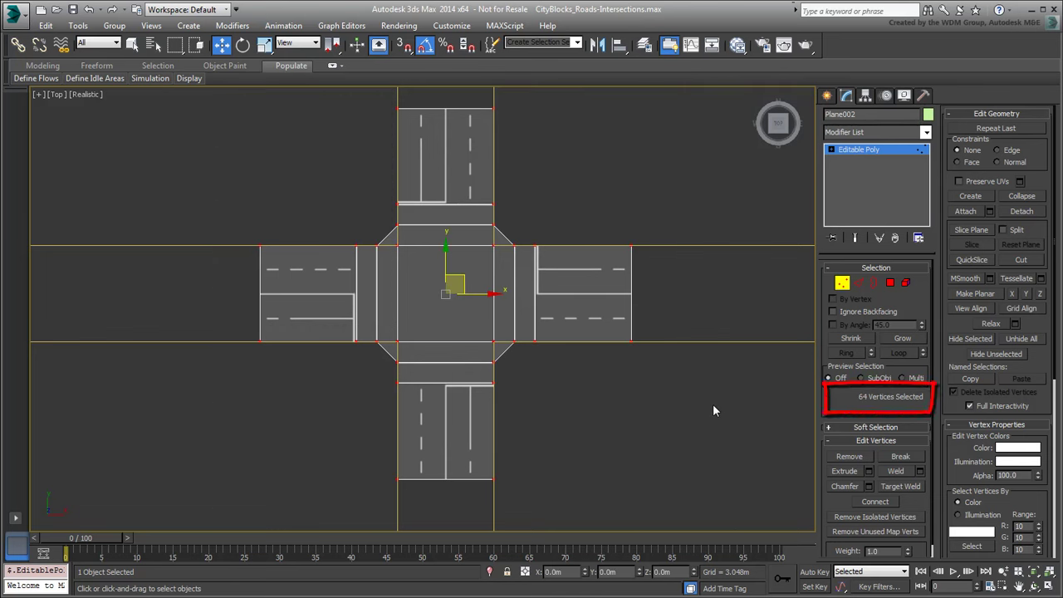
click(896, 471)
click(613, 400)
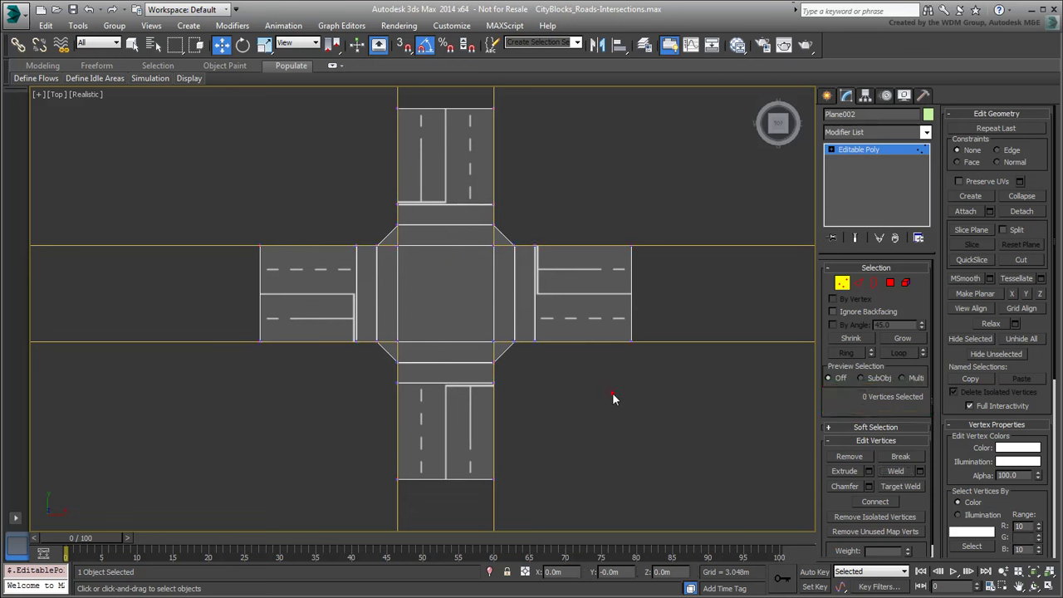
Step: Try moving the welded vertices at the southwest corner and west crosswalk, and undo each move
drag(395, 340, 340, 304)
key(ctrl+z)
key(ctrl+z)
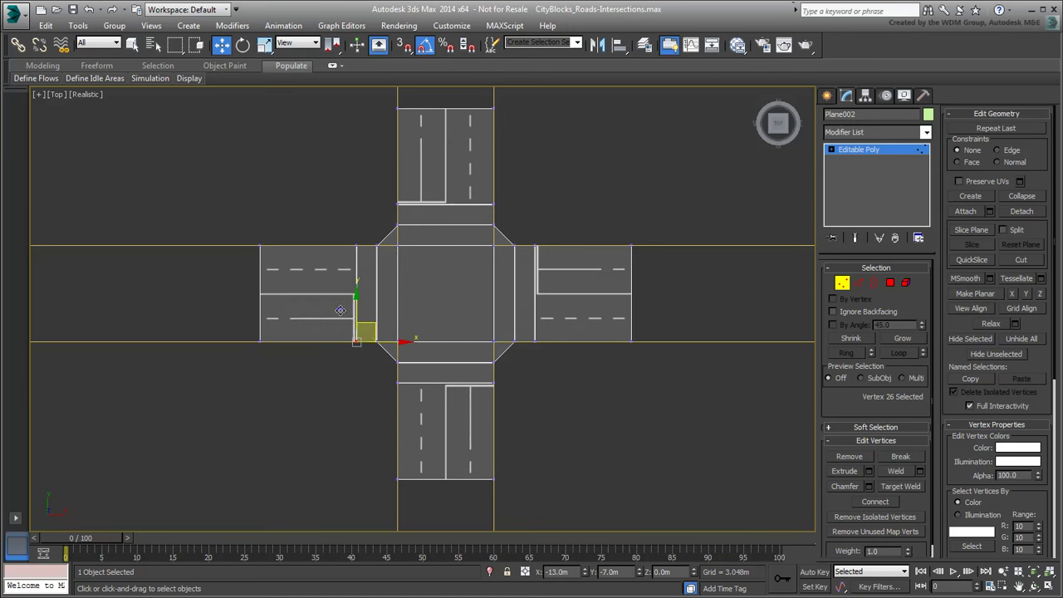
click(652, 435)
Step: Leave vertex editing and rename the combined intersection object to Inter_dbl_2w
click(842, 283)
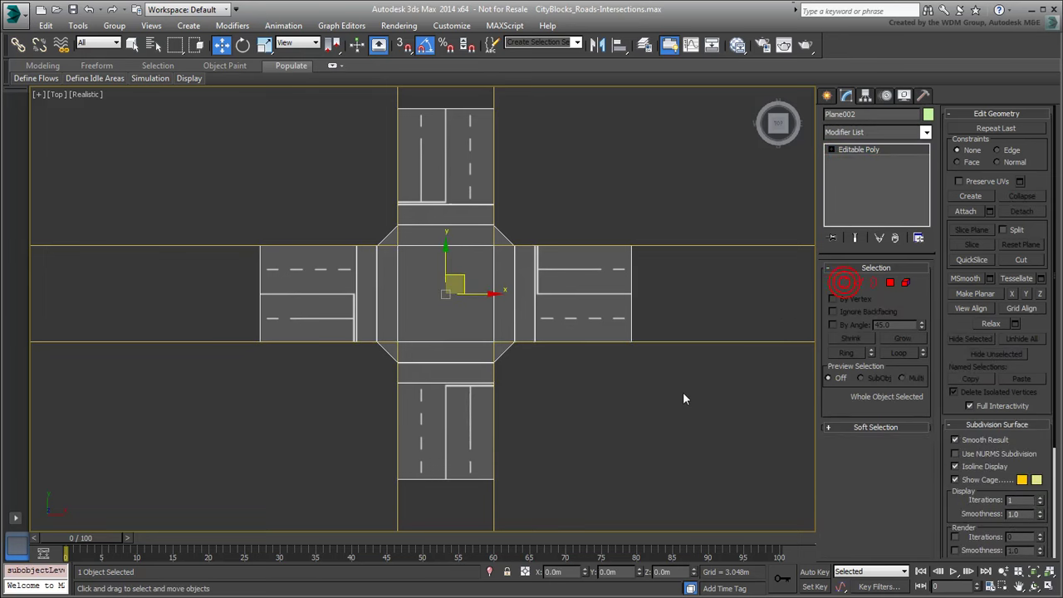
click(868, 115)
text(Inter_dbl_2w)
Step: Add an Unwrap UVW modifier to the intersection object
scroll(440, 312, up, 6)
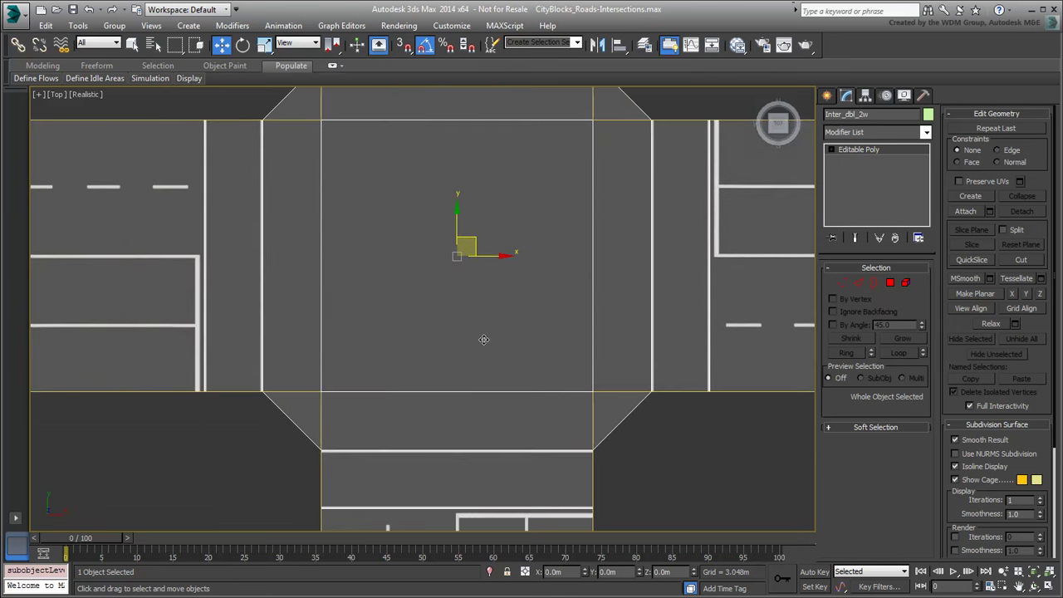
scroll(257, 363, up, 4)
middle_drag(373, 441, 377, 448)
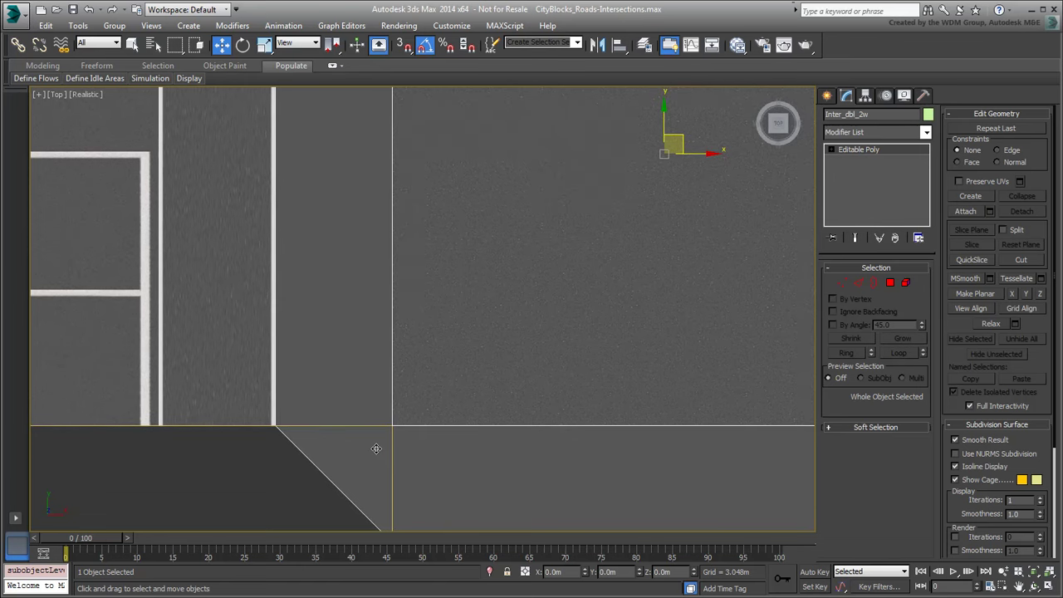
scroll(374, 447, up, 2)
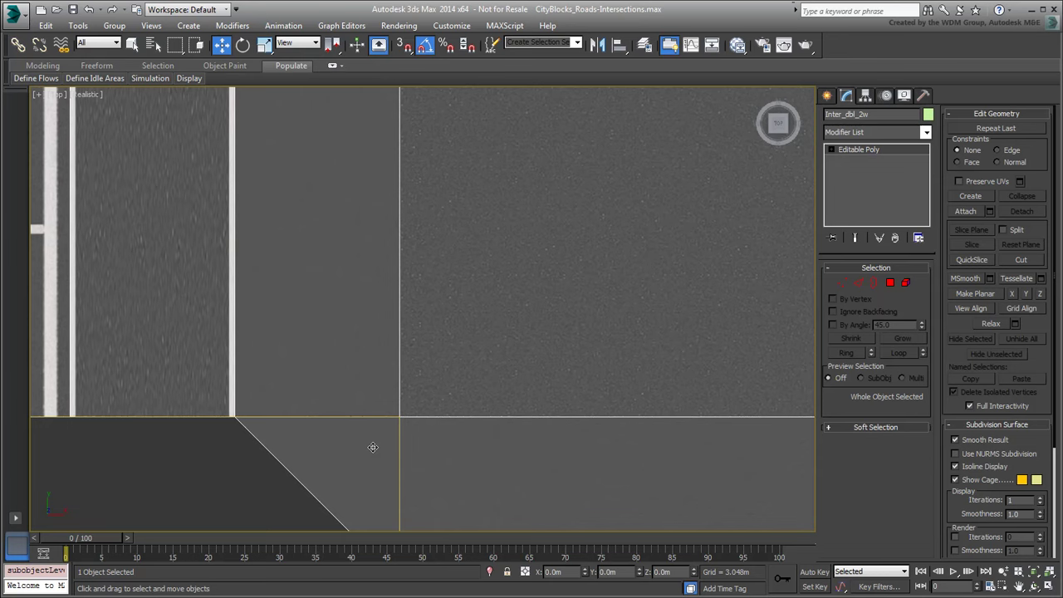
scroll(373, 448, down, 10)
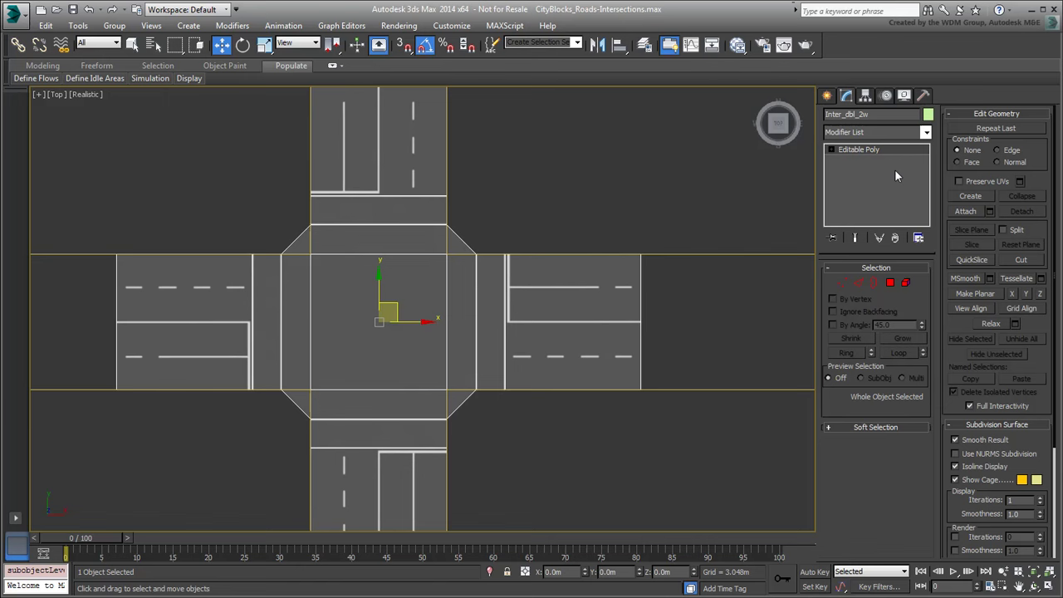
click(926, 132)
drag(928, 166, 923, 431)
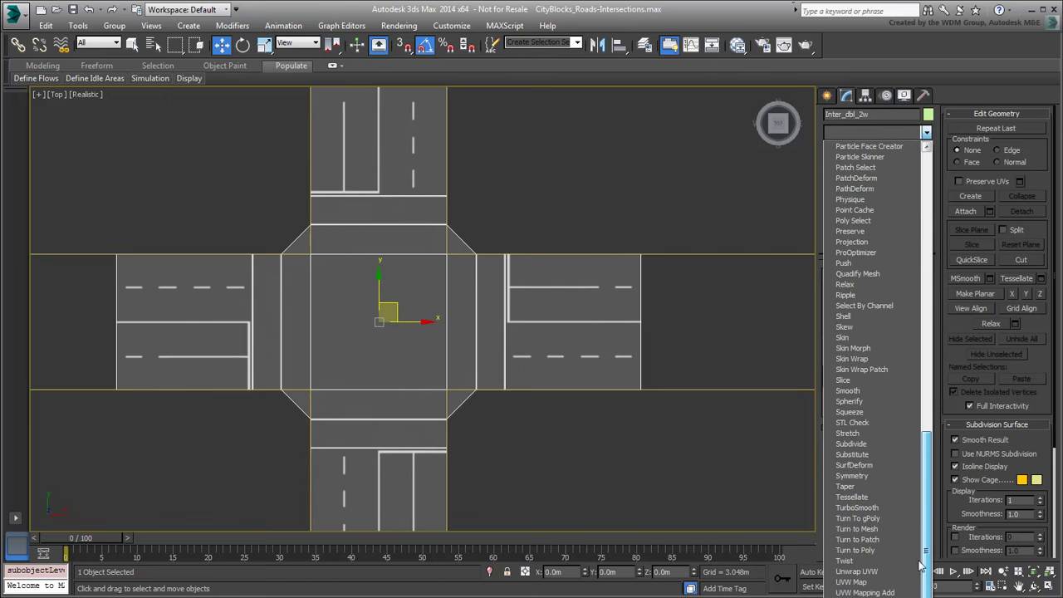
click(855, 572)
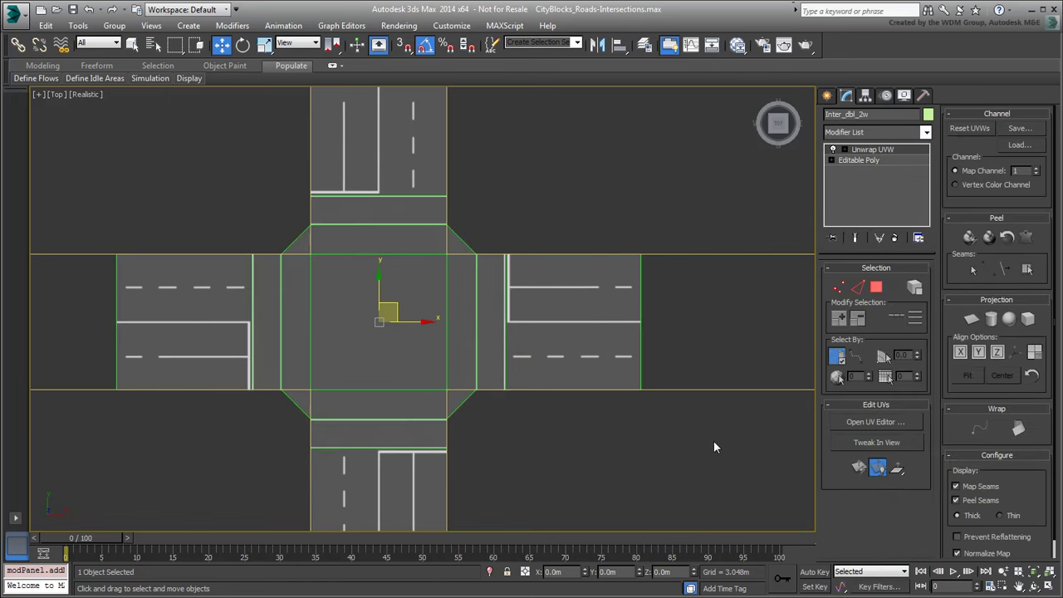
Step: Select the centre square face, grow the selection to the surrounding chamfered border faces, and turn off selected-face shading
click(875, 286)
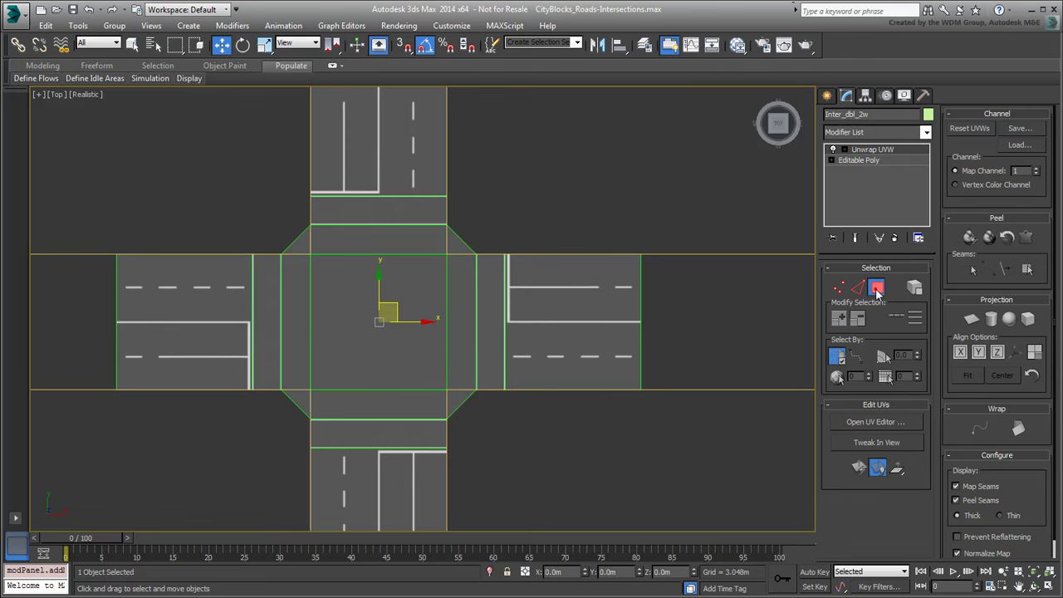
click(408, 347)
scroll(406, 356, up, 4)
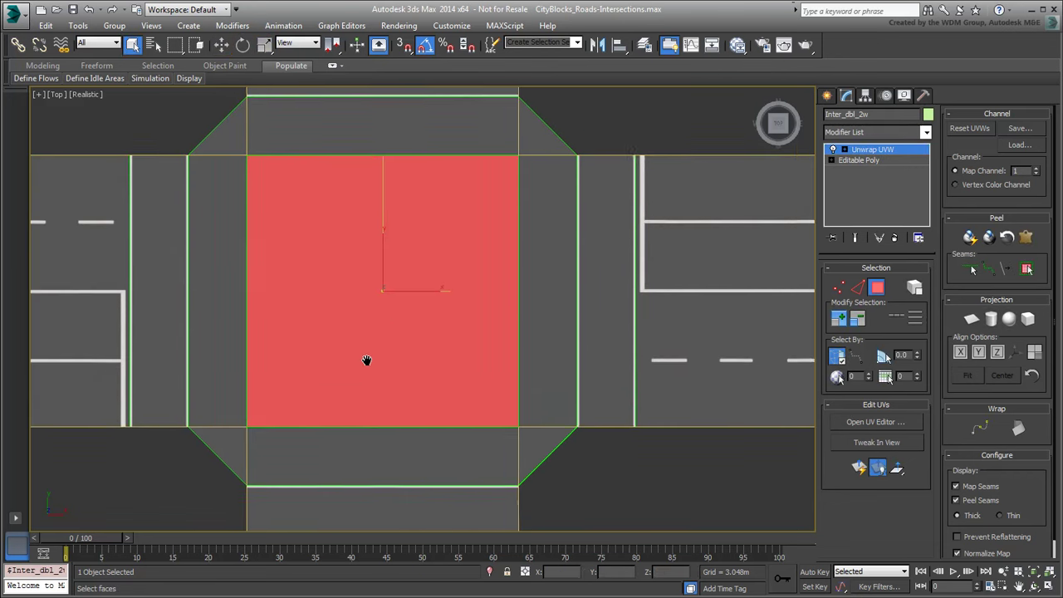
key(F2)
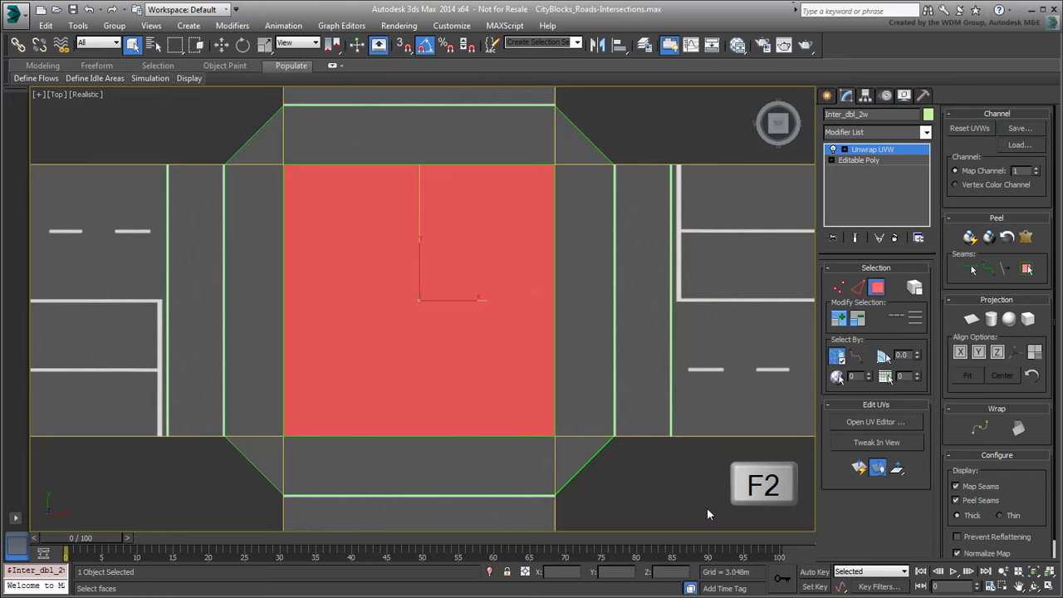
key(F2)
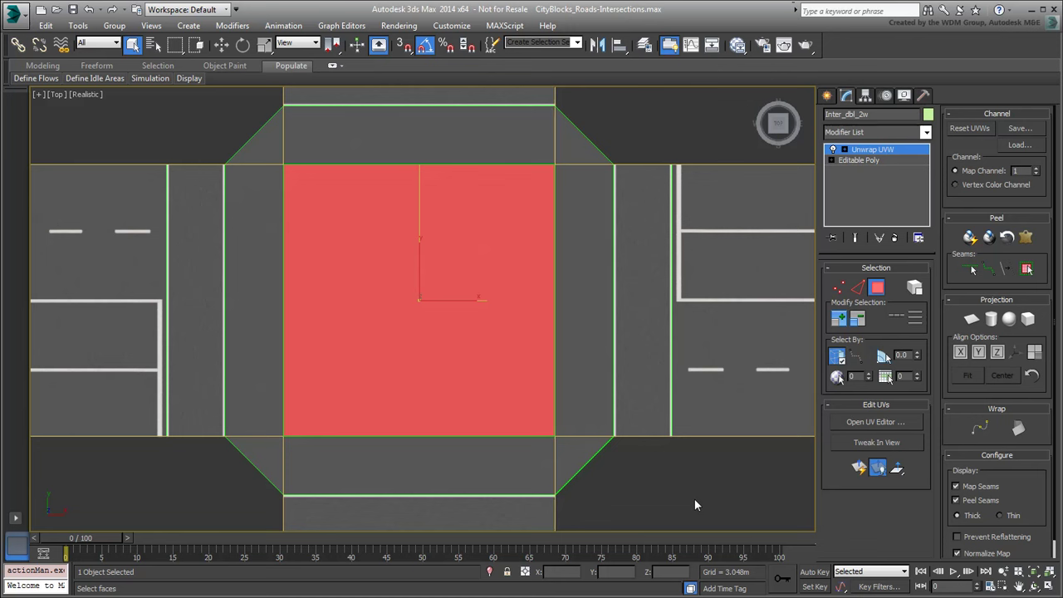
click(838, 318)
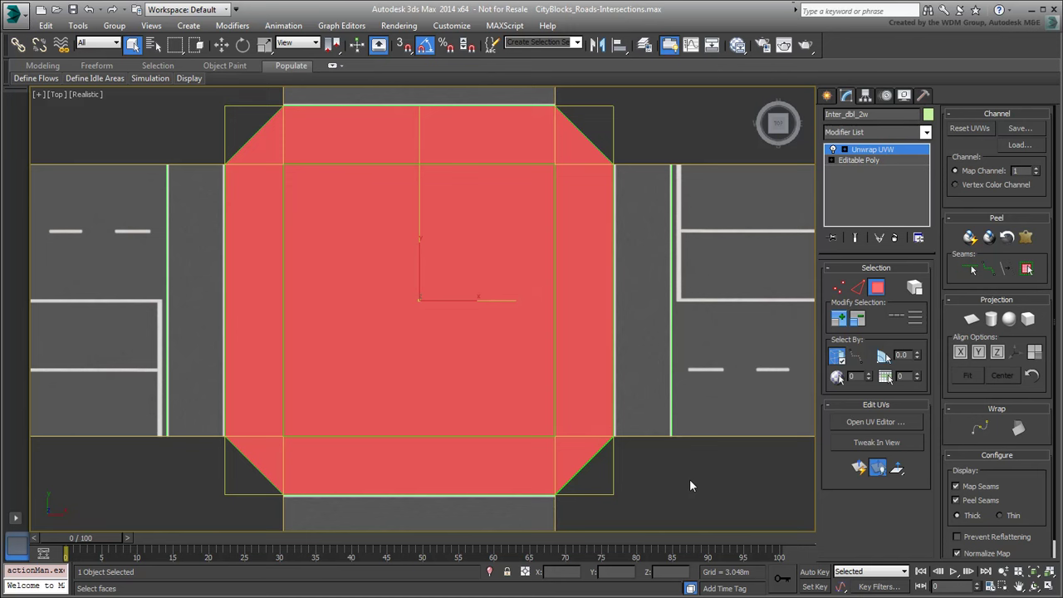
key(F2)
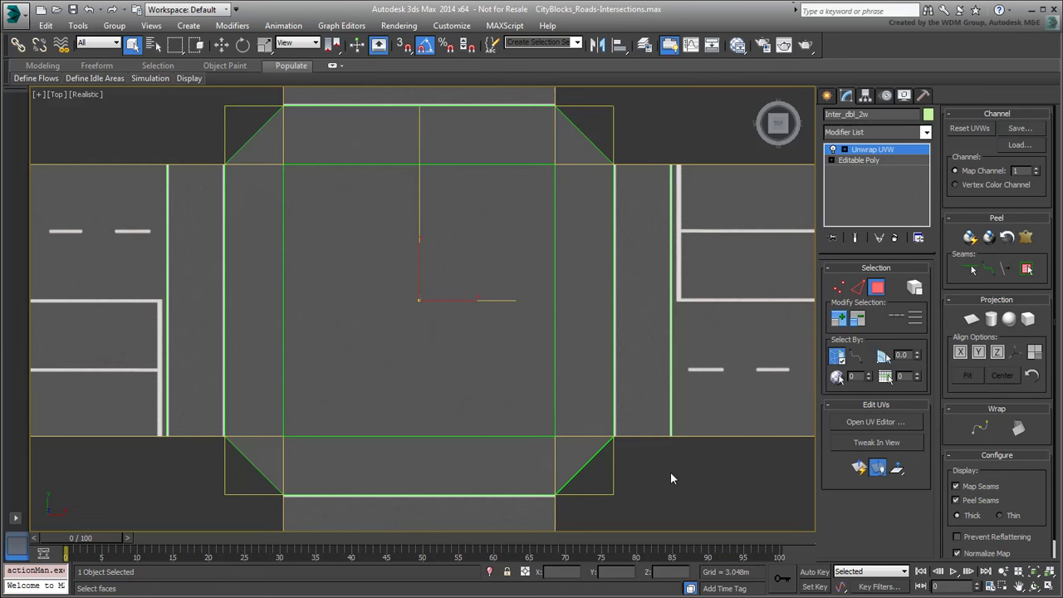
Step: Open the UV Editor and apply a Z-aligned planar projection to the selected centre faces
click(876, 421)
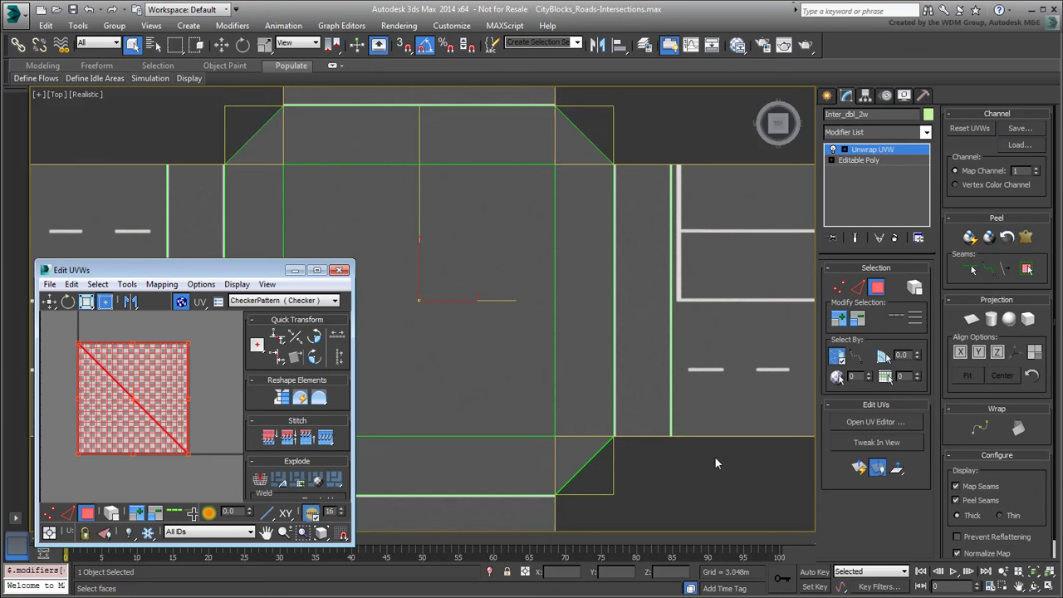
click(971, 319)
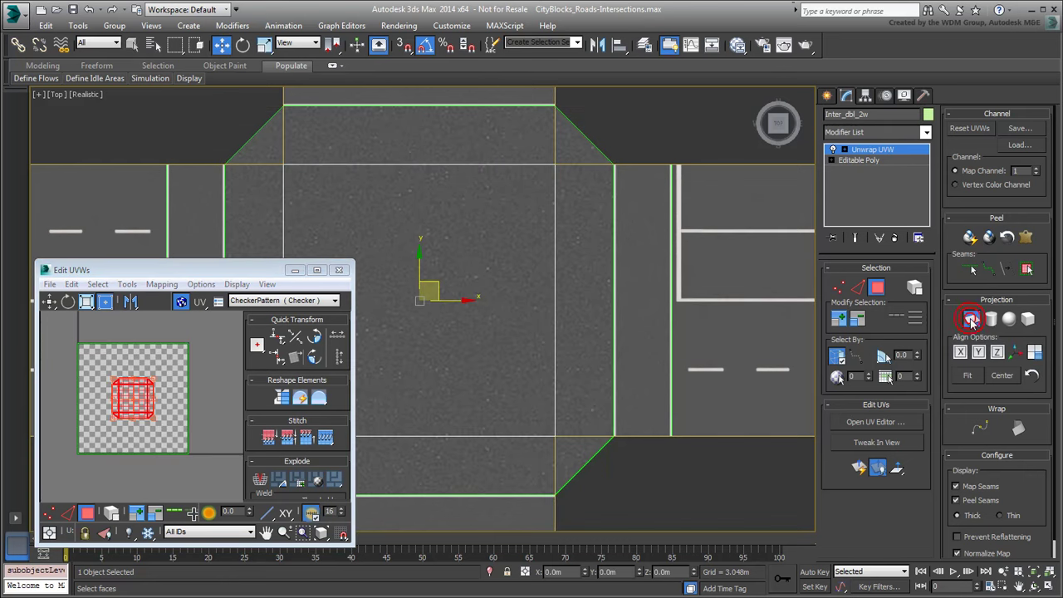
click(999, 354)
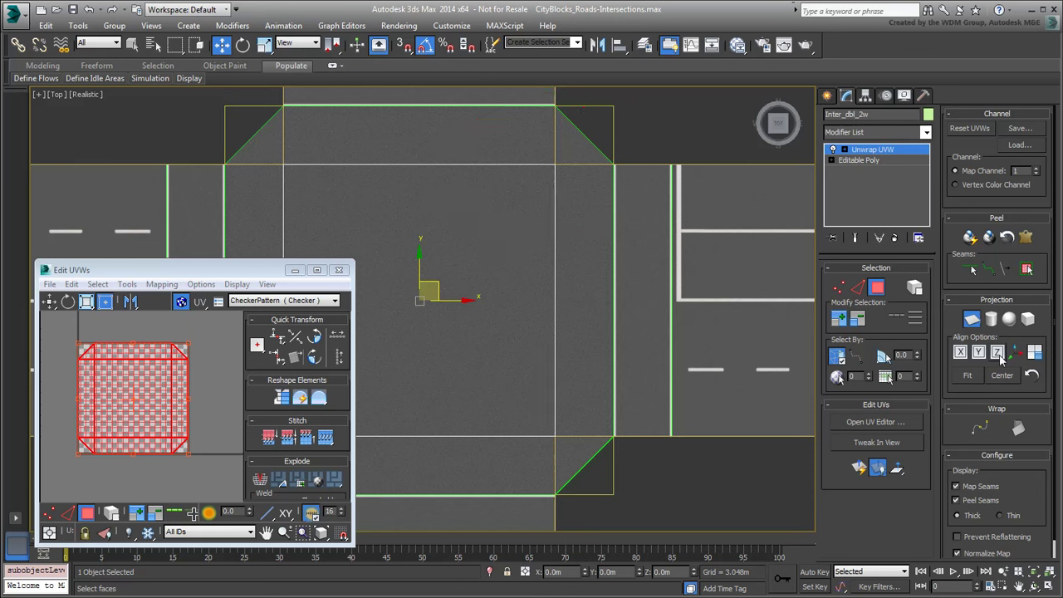
click(971, 322)
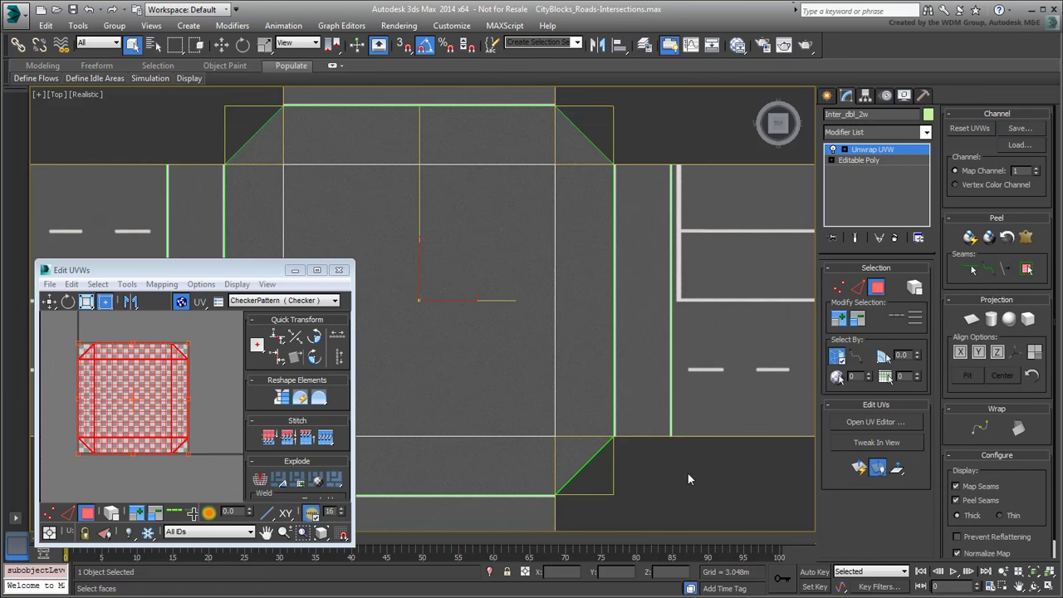
Step: Select the lower crosswalk face and stretch its UVs horizontally about their centre to about three times the checker tile's width
middle_drag(578, 455, 537, 408)
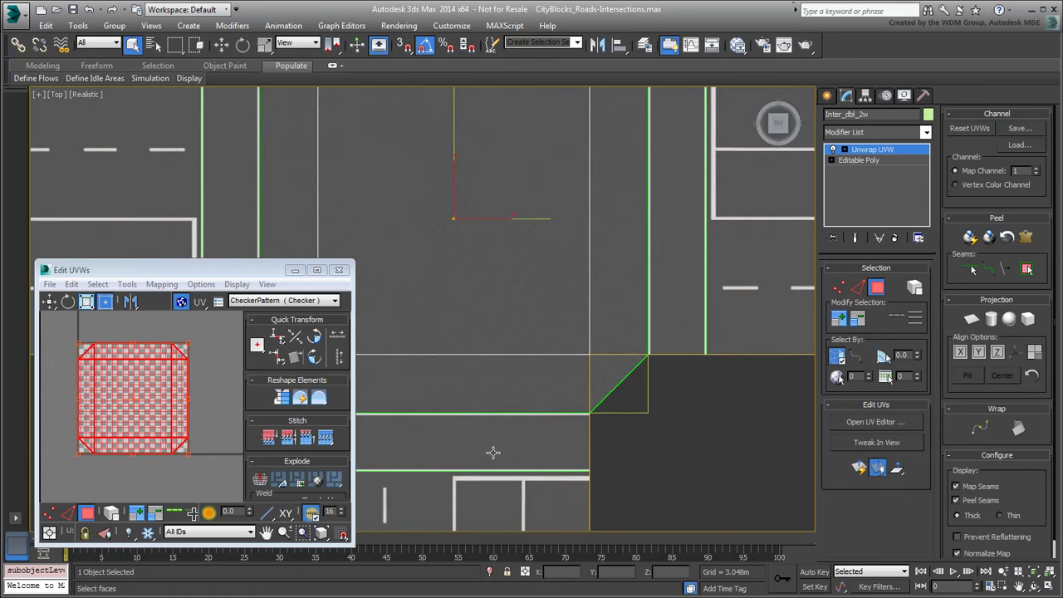
click(494, 453)
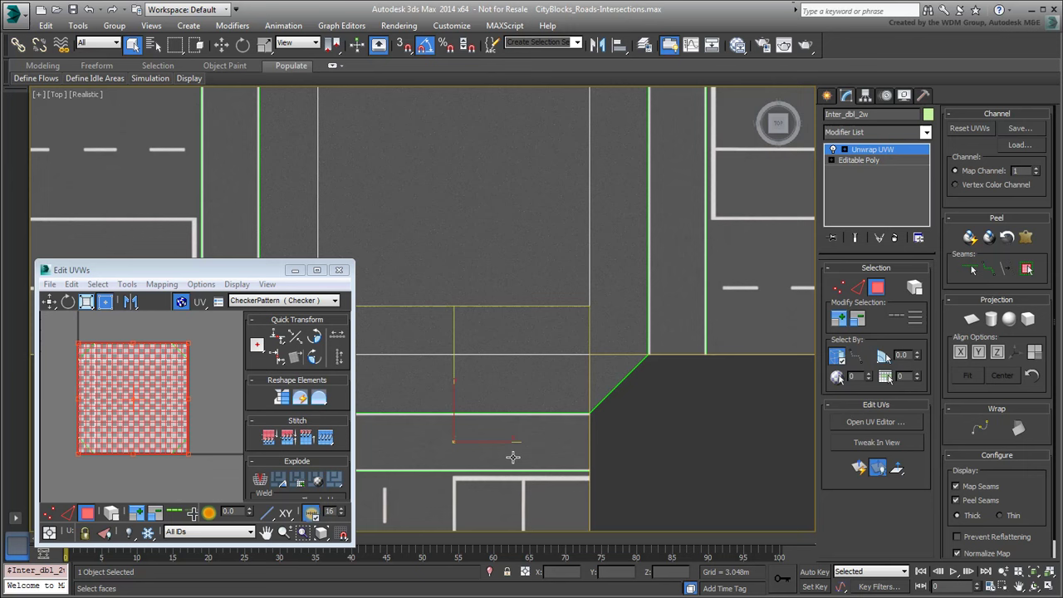
key(F2)
key(F2)
scroll(112, 380, down, 3)
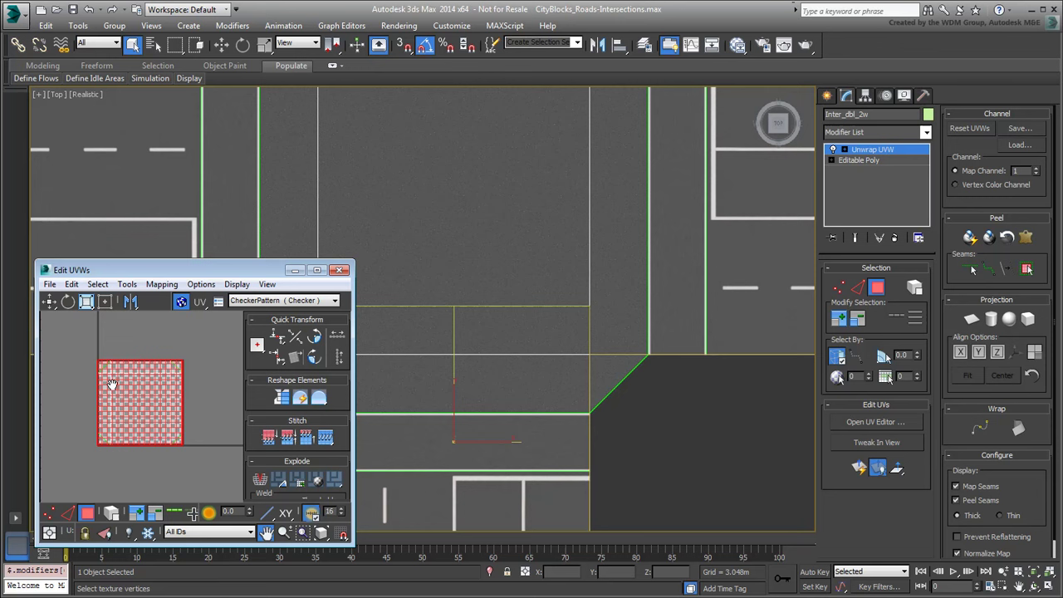
click(106, 303)
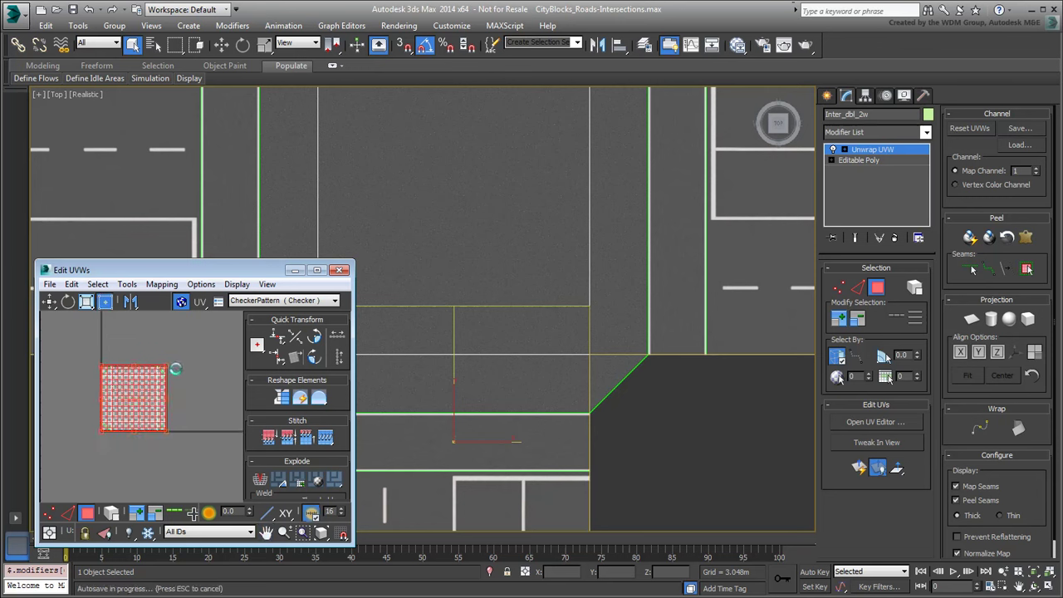
key(shift+alt)
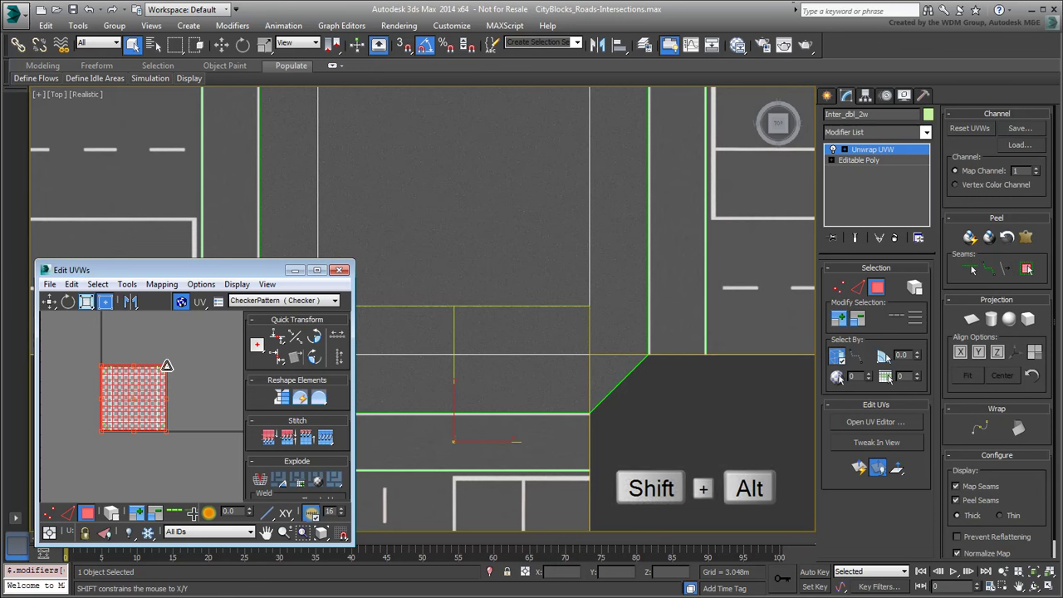
drag(167, 366, 296, 365)
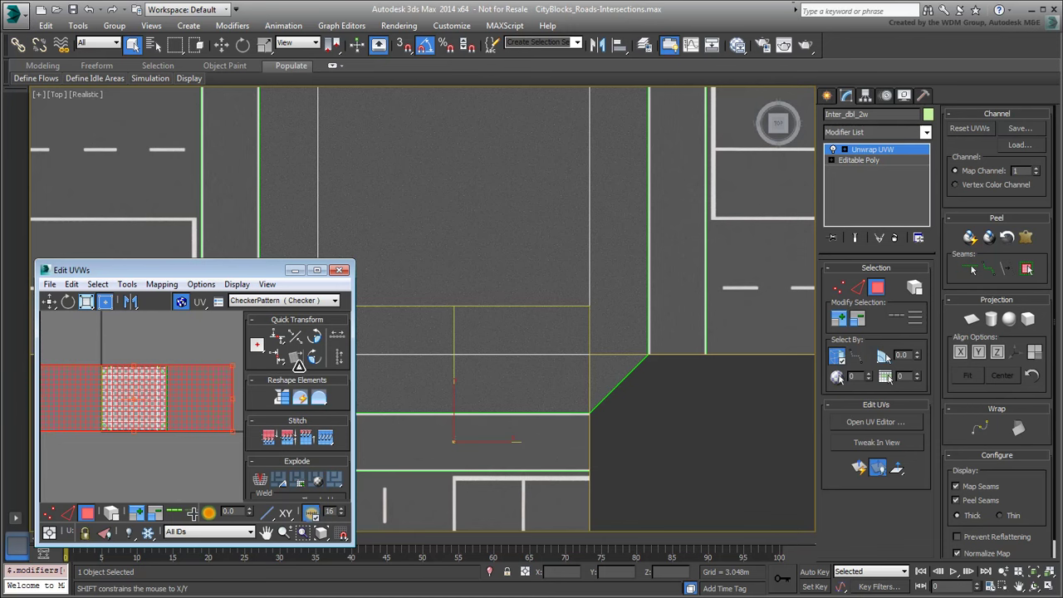
Step: Fine-tune the lower crosswalk face's horizontal UV stretch to match its asphalt grain with the adjoining chamfered area
scroll(573, 441, up, 5)
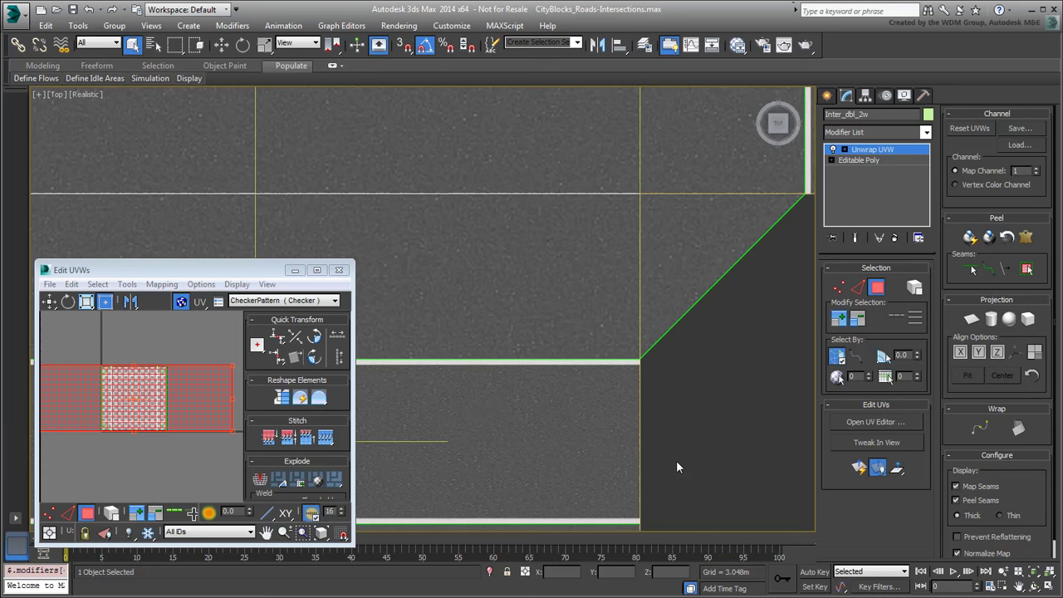
scroll(662, 442, down, 3)
scroll(612, 441, up, 3)
mouse_move(235, 368)
mouse_down()
mouse_move(90, 367)
mouse_move(225, 376)
mouse_up()
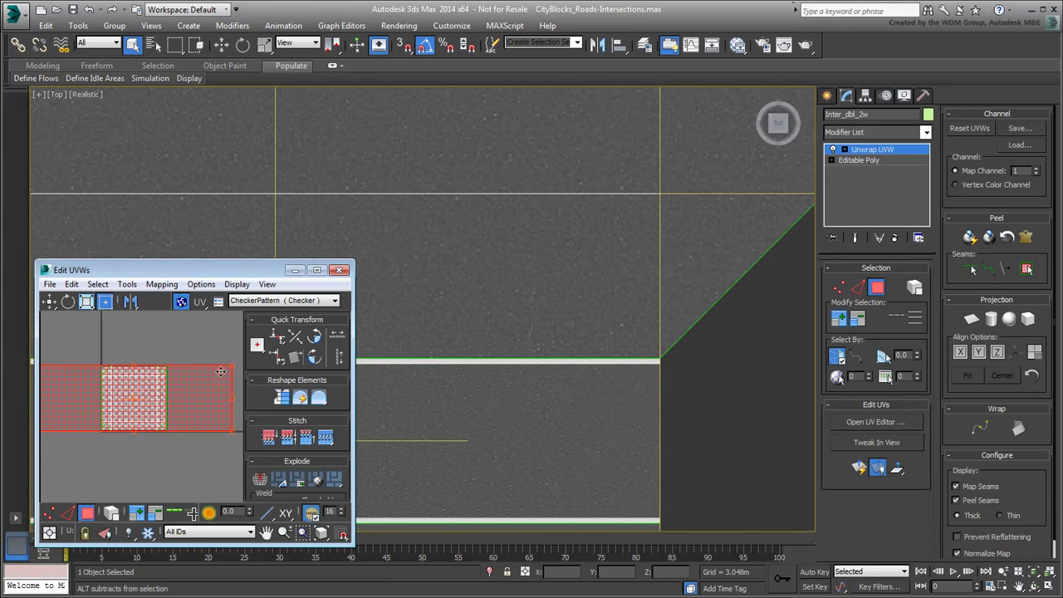
middle_drag(225, 374, 208, 367)
drag(208, 366, 213, 365)
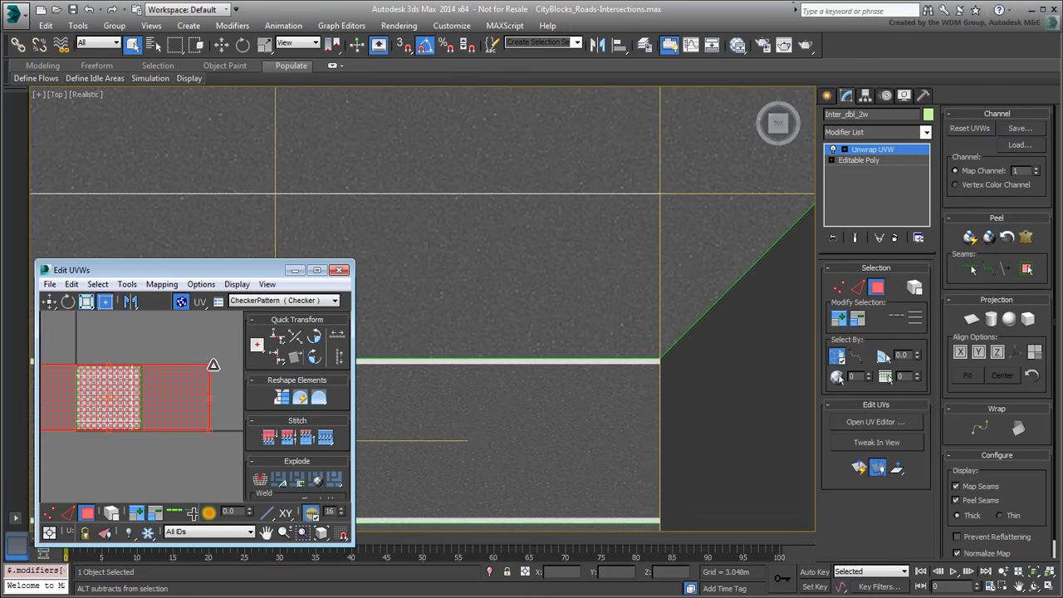
Step: Copy the lower crosswalk face's stretched UVs and paste them onto the right-hand crosswalk face
scroll(164, 386, down, 3)
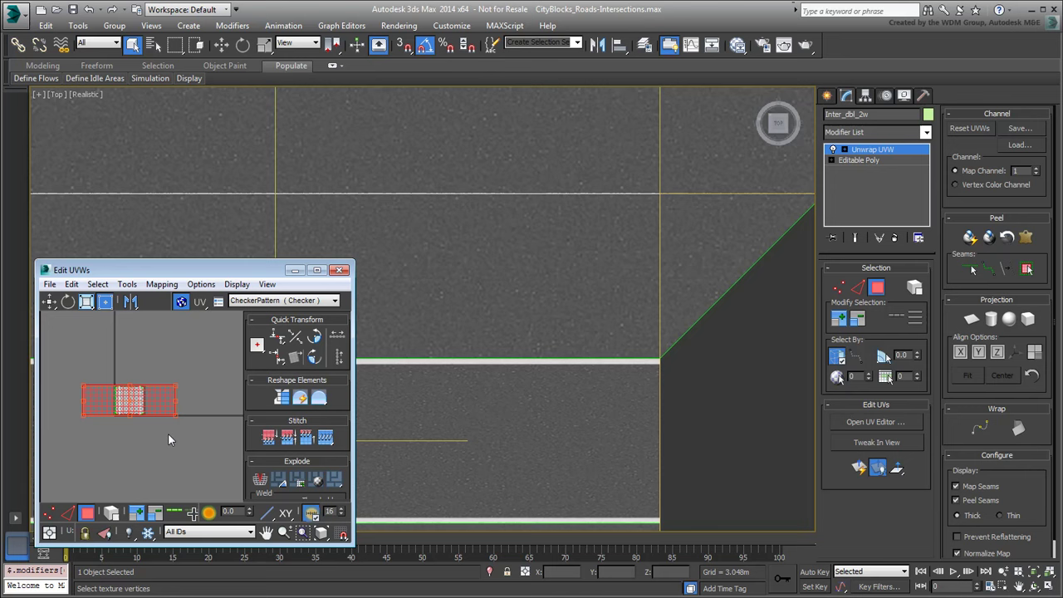
click(72, 284)
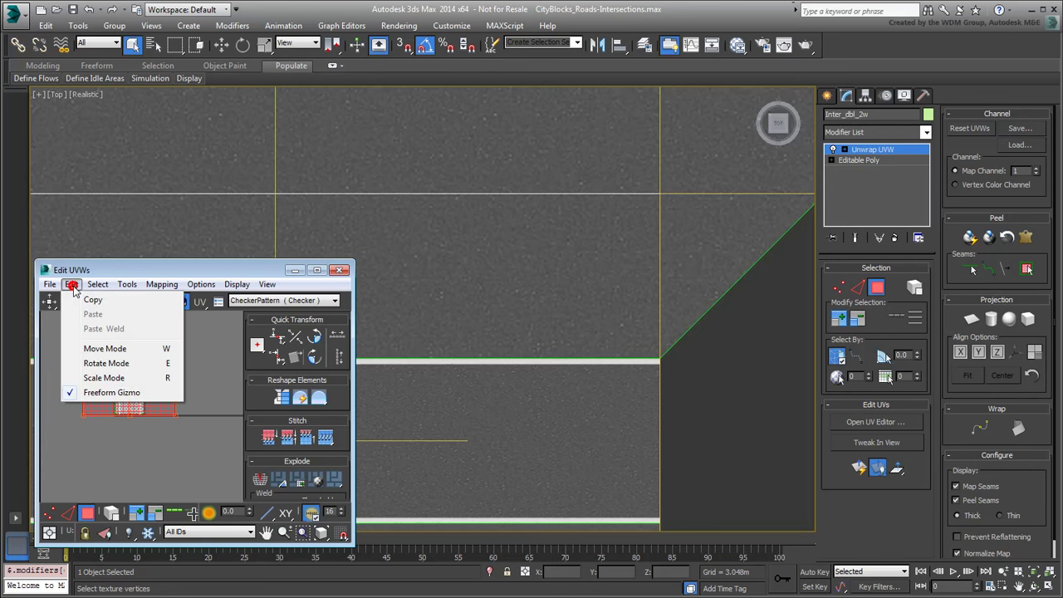
click(88, 296)
scroll(493, 329, down, 4)
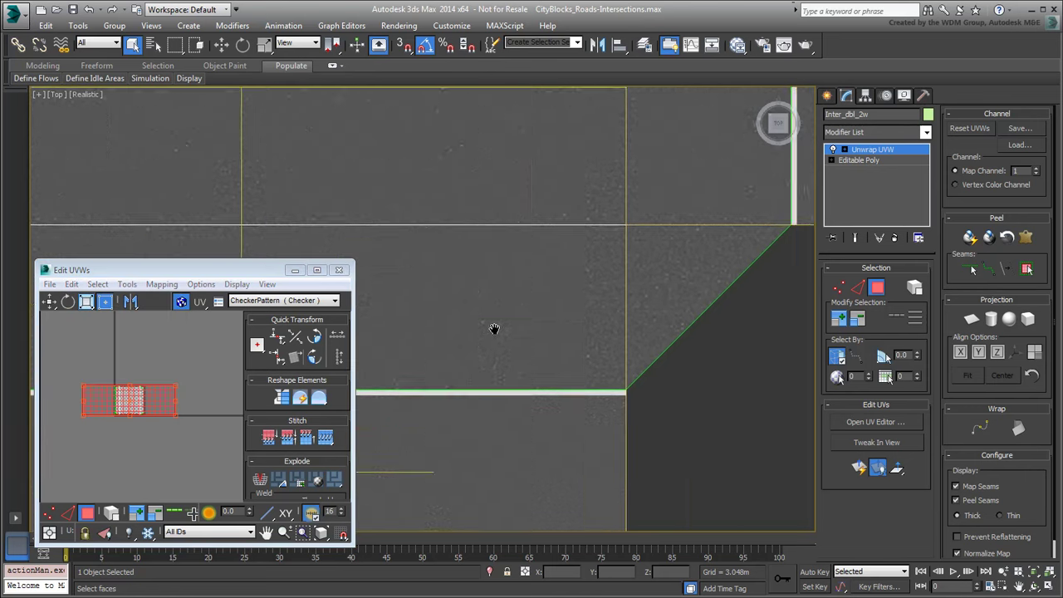
scroll(594, 267, up, 3)
key(ctrl+v)
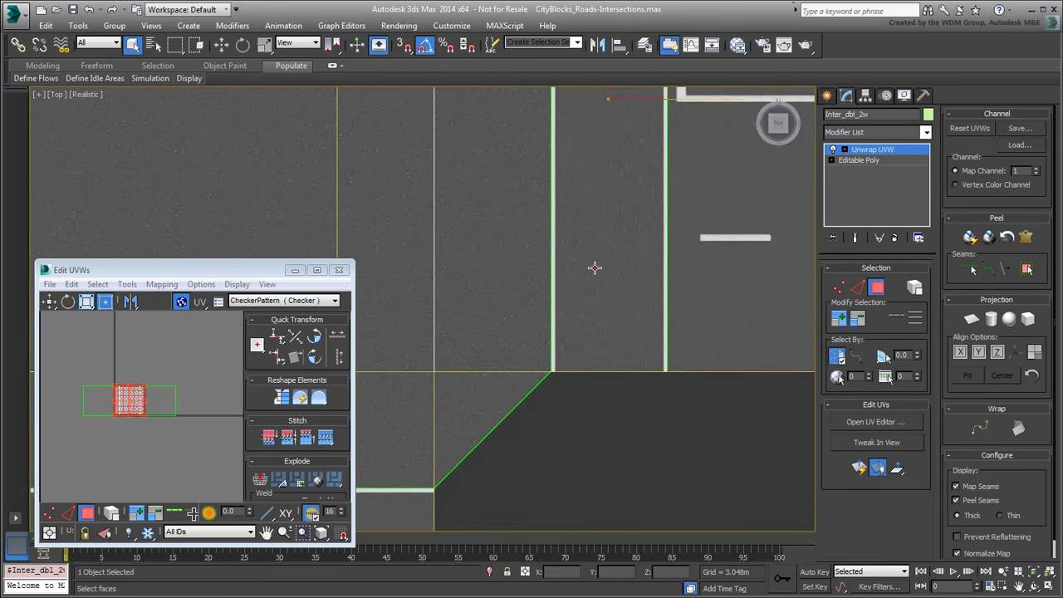
click(72, 284)
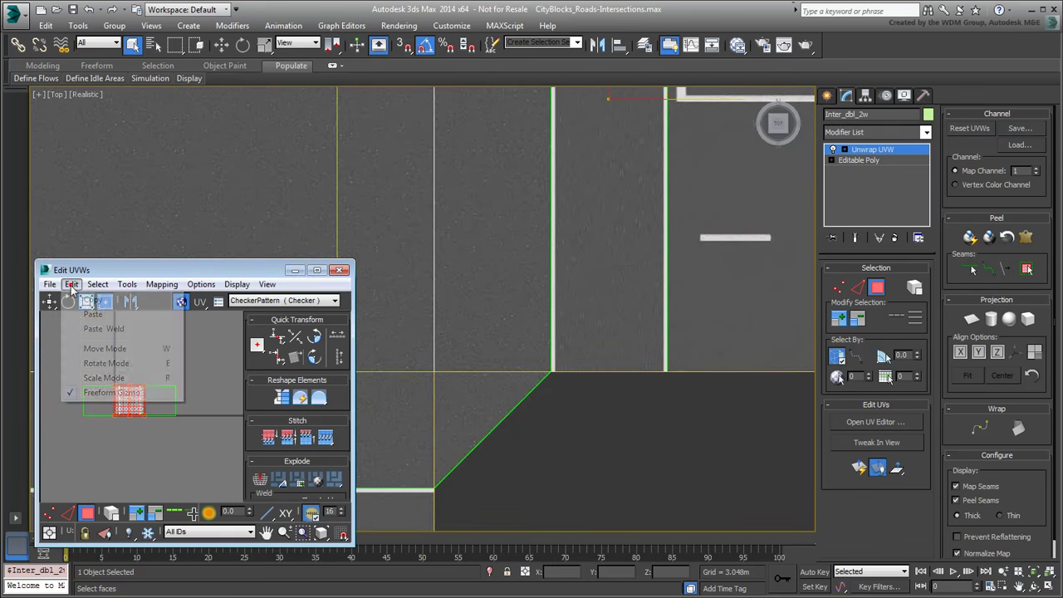
click(103, 328)
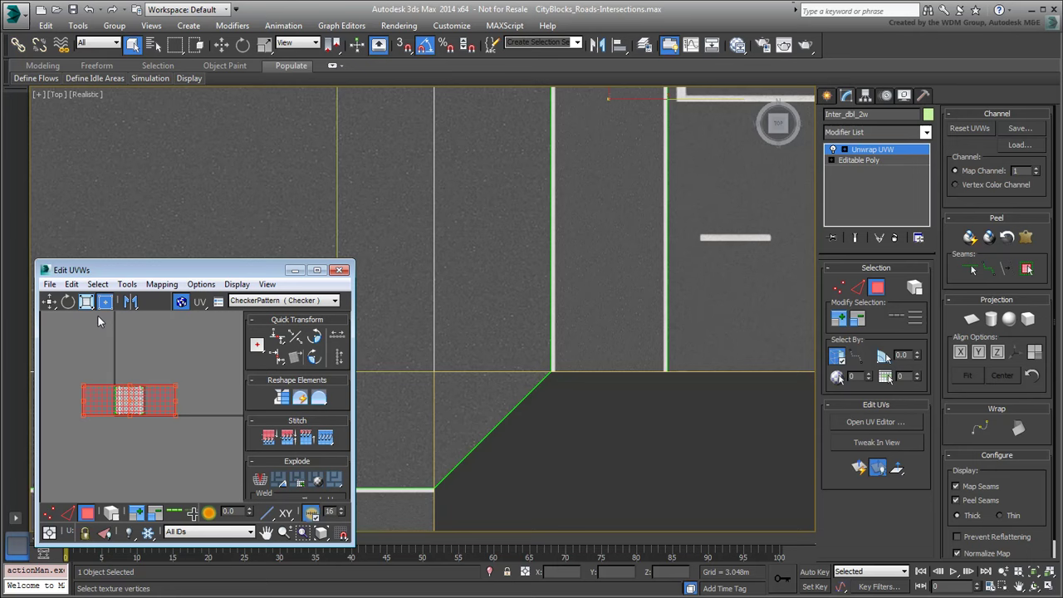
Step: Paste the copied UVs onto the crosswalk face above the intersection's centre
scroll(531, 249, down, 5)
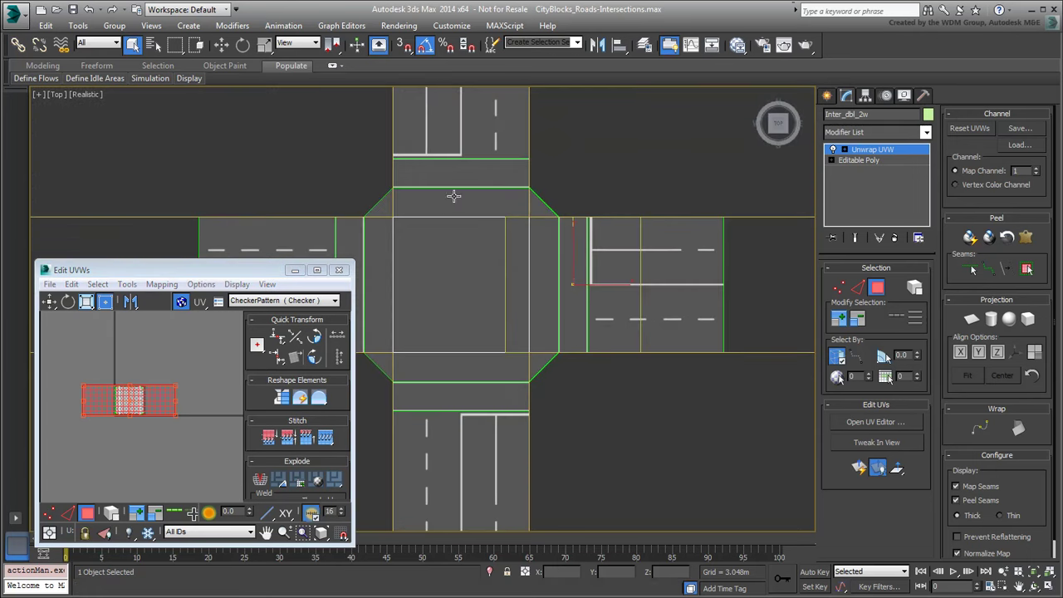
key(ctrl+z)
click(72, 284)
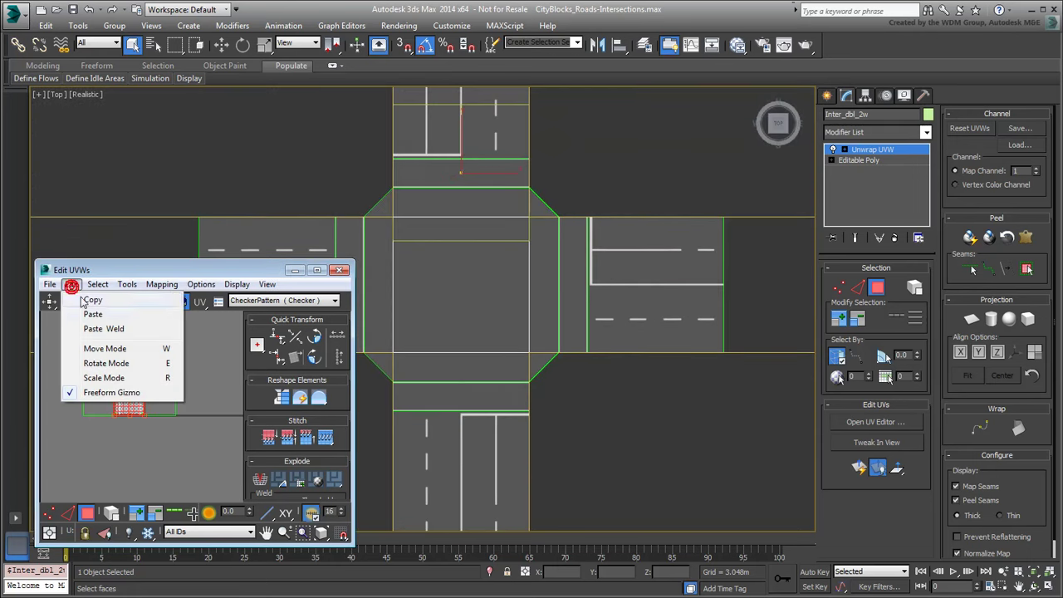
click(88, 314)
Step: Paste the copied UVs onto the left-hand crosswalk face and check its asphalt texture against the neighbouring faces
middle_drag(408, 284, 522, 280)
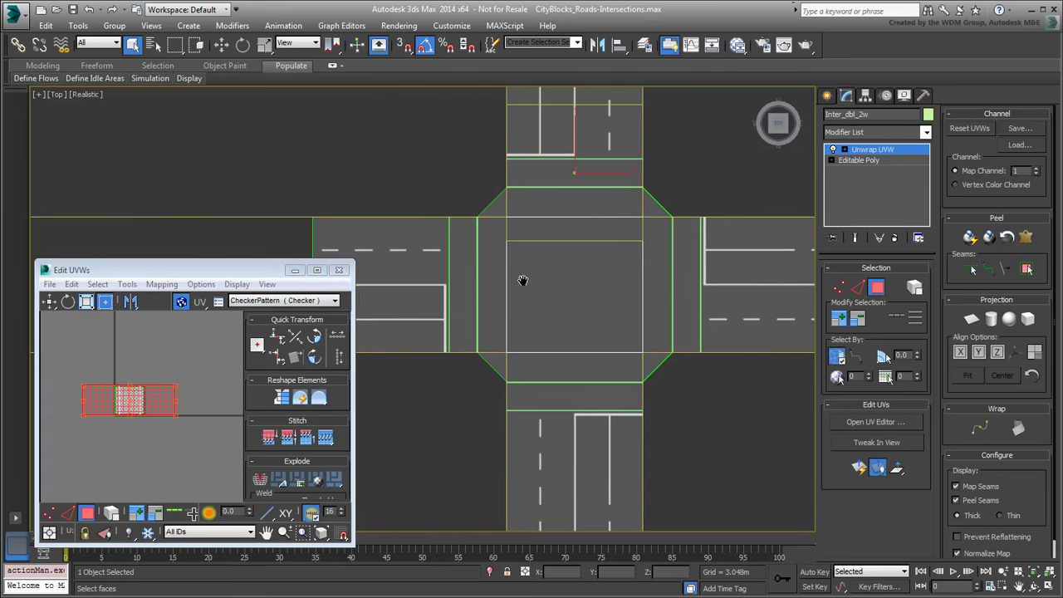
key(ctrl+z)
click(72, 284)
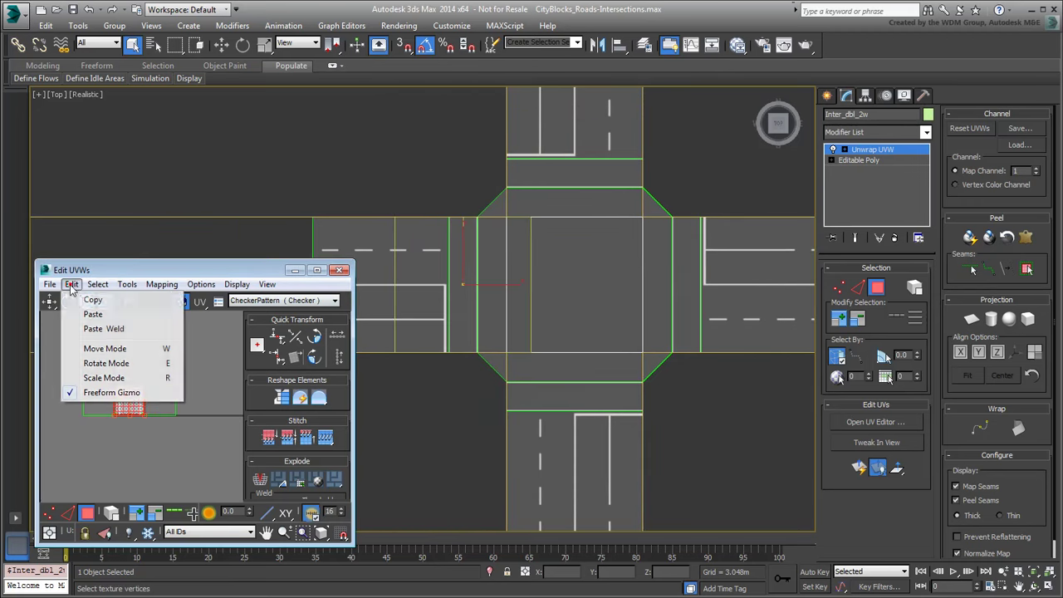
click(90, 315)
scroll(458, 297, up, 5)
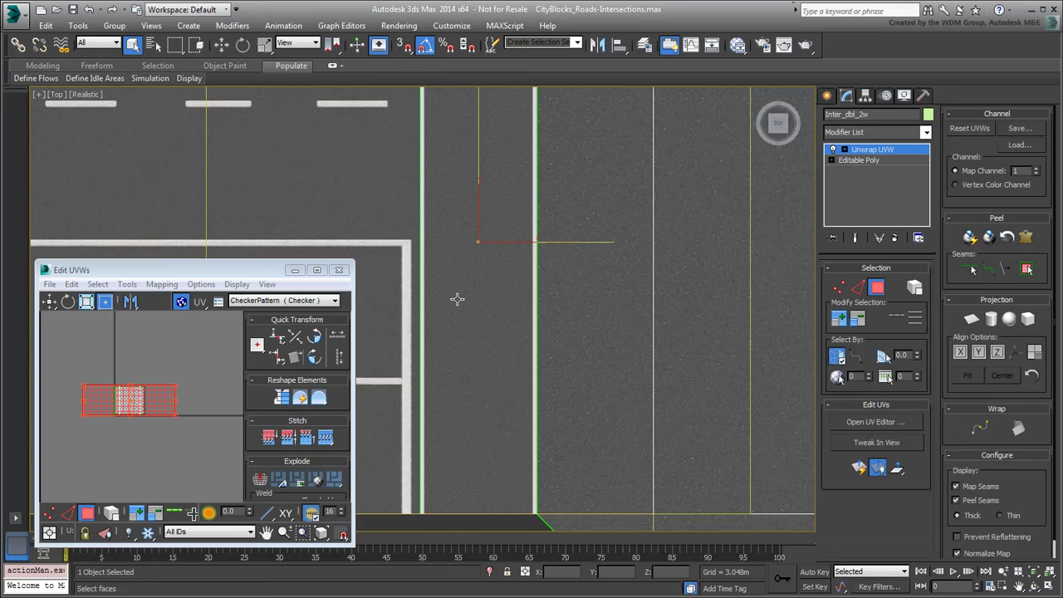
scroll(457, 299, down, 5)
middle_drag(554, 305, 503, 321)
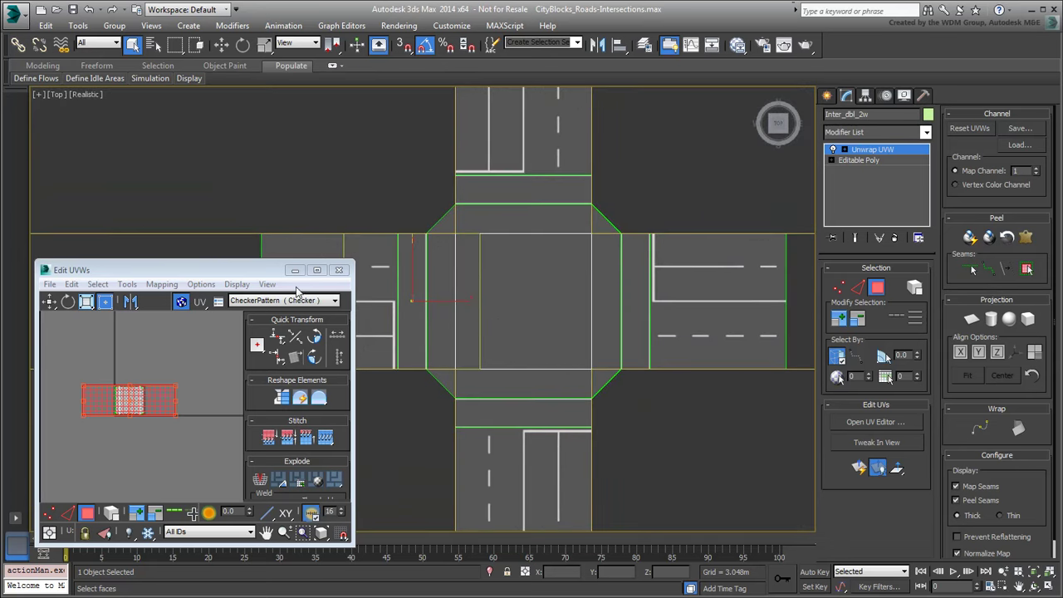
Step: Close the UV Editor, leave face selection, and convert the Inter_dbl_2w intersection to an Editable Poly
click(339, 270)
middle_drag(685, 426, 691, 372)
click(877, 289)
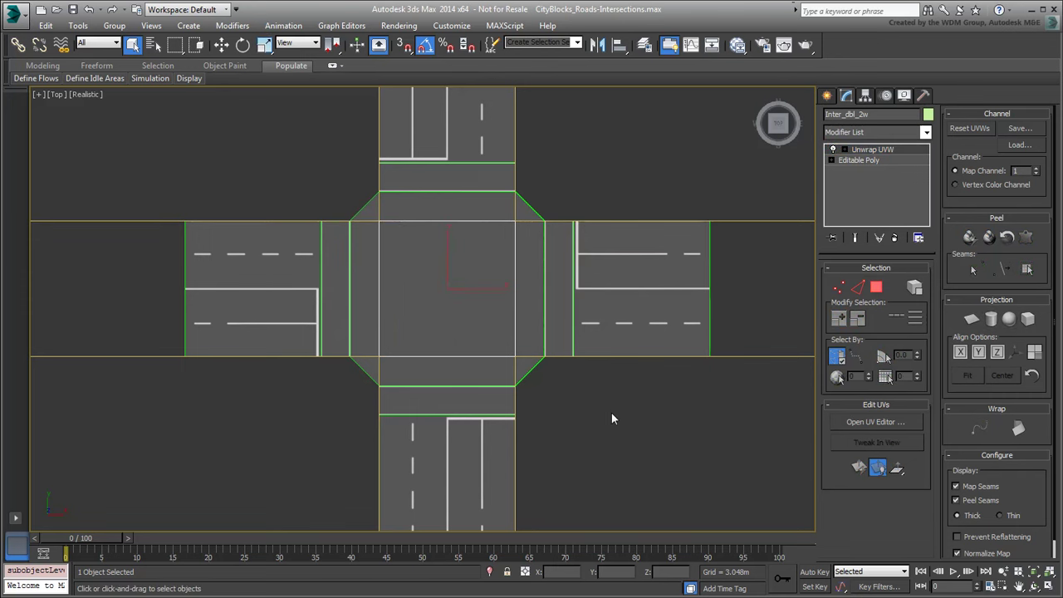
right_click(476, 322)
mouse_move(503, 443)
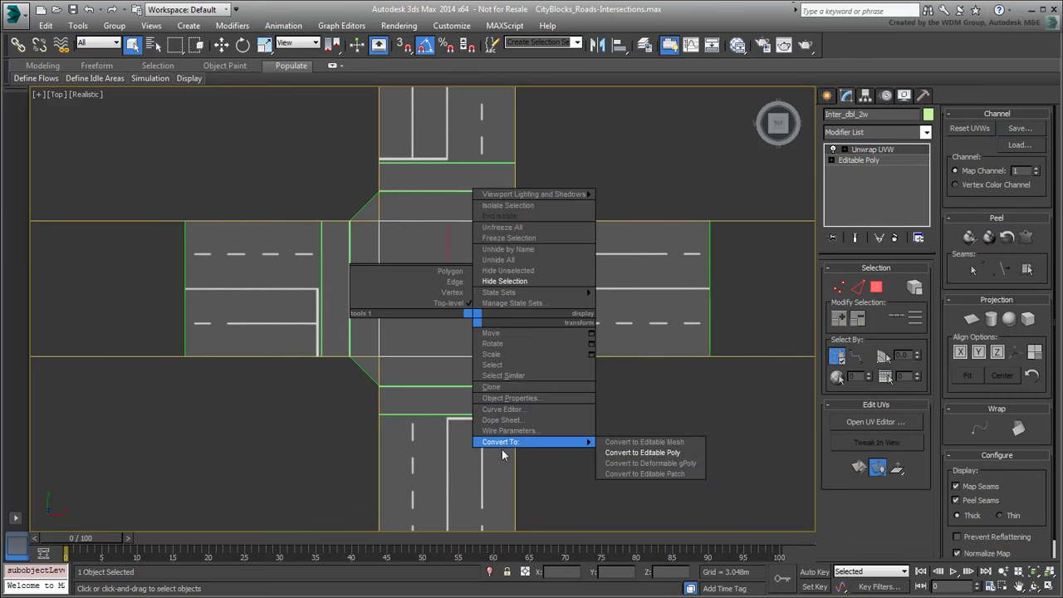
click(661, 453)
scroll(553, 418, down, 2)
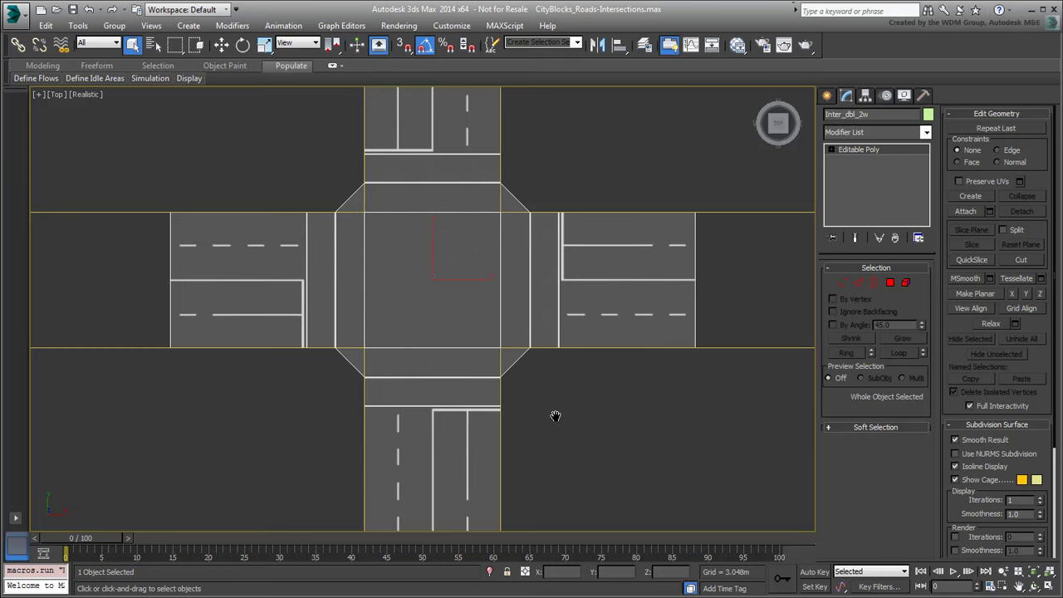
middle_drag(541, 413, 548, 416)
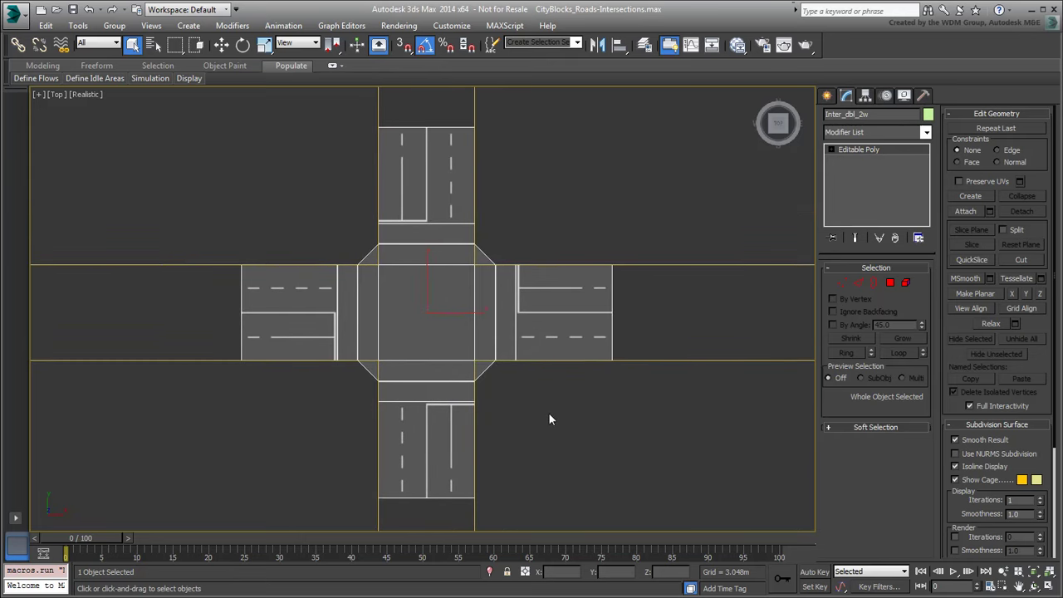
scroll(455, 363, up, 5)
scroll(455, 363, down, 5)
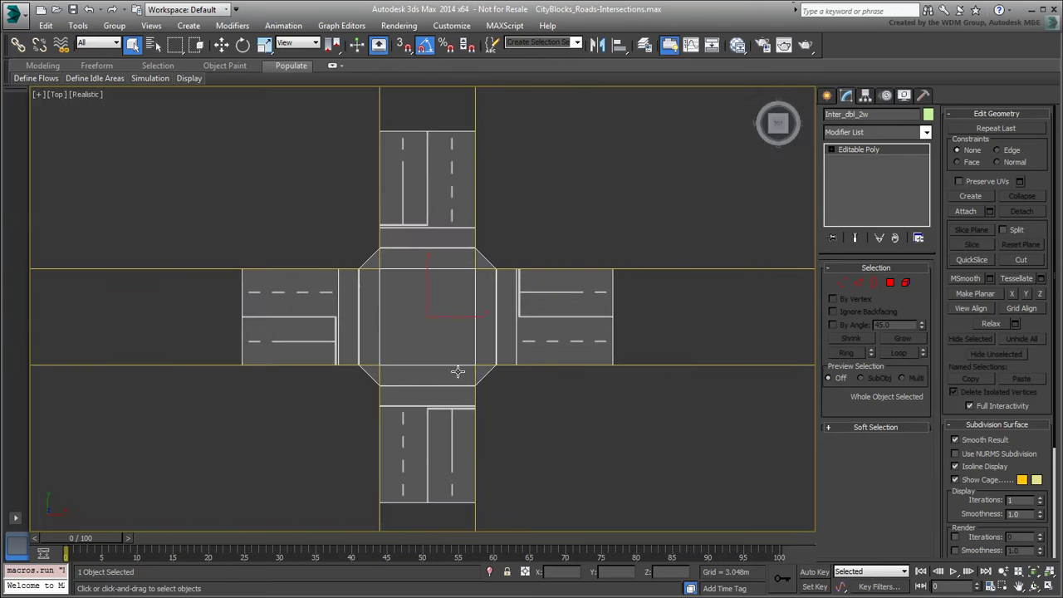